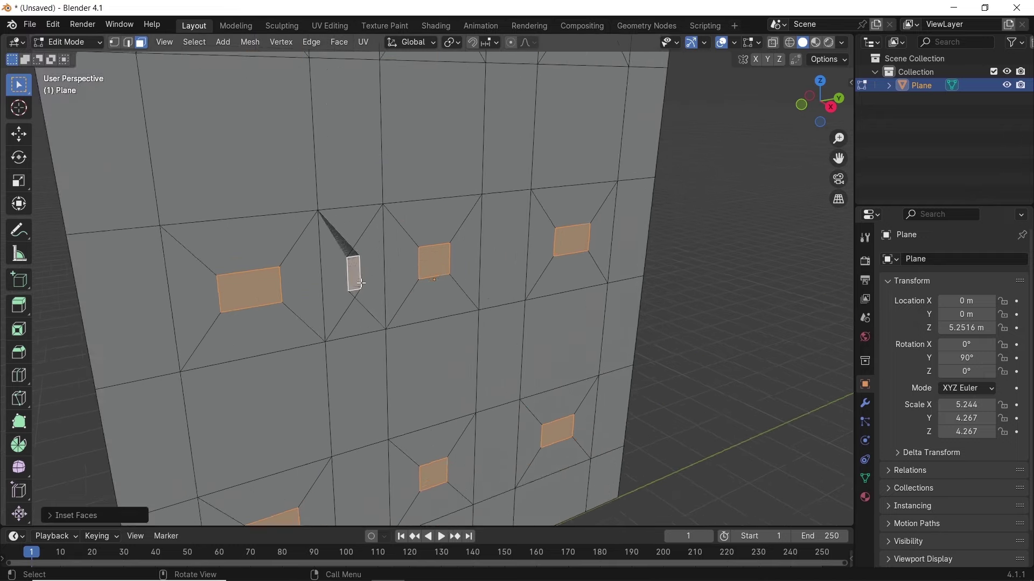
pyautogui.press('s')
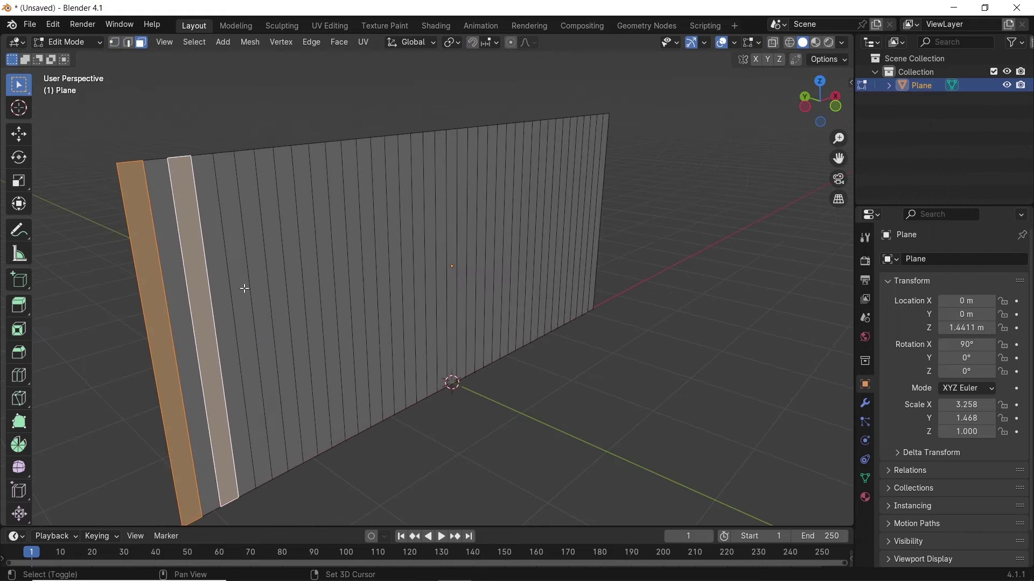
pyautogui.press('a')
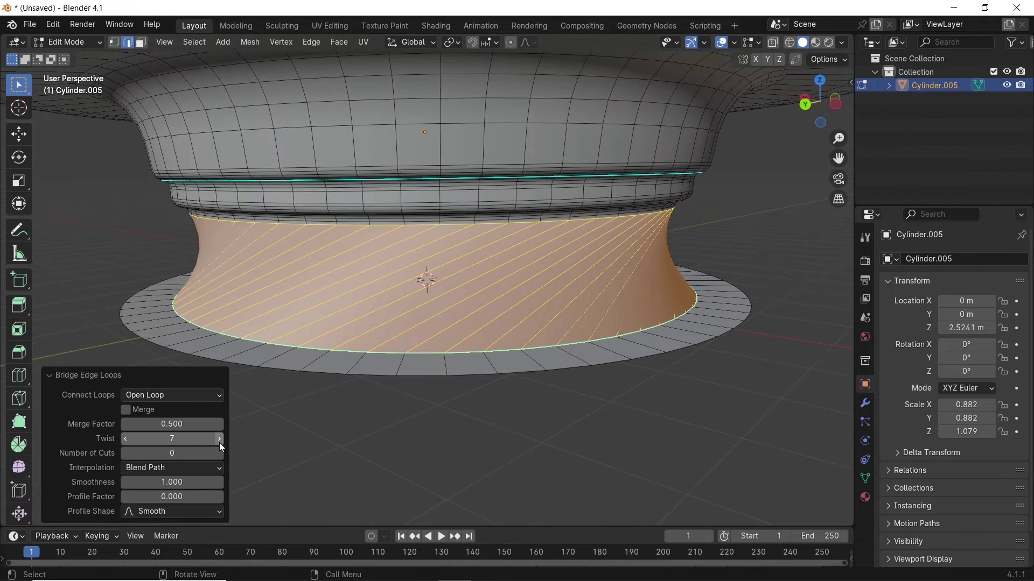
pyautogui.moveTo(218, 442)
pyautogui.mouseDown()
pyautogui.moveTo(125, 438)
pyautogui.moveTo(218, 450)
pyautogui.mouseUp()
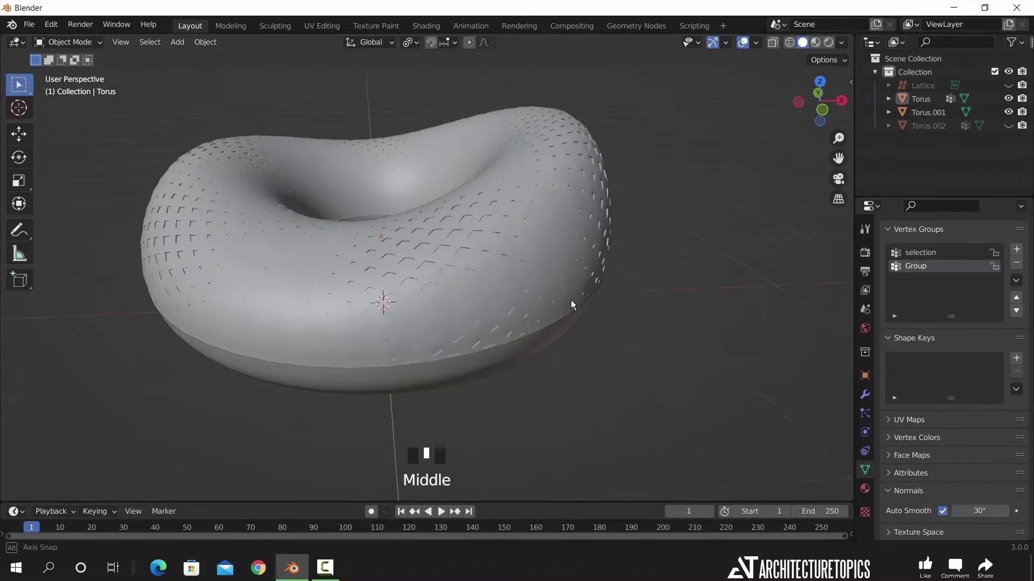
pyautogui.moveTo(570, 300); pyautogui.dragTo(450, 351, button='middle')
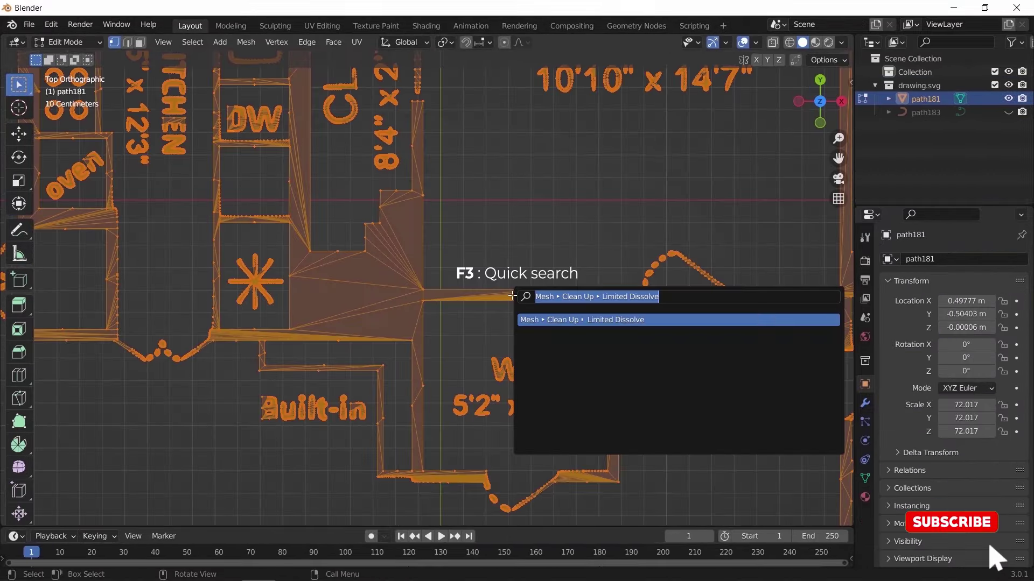
# Search for "limited" and run Limited Dissolve on the selected floor plan mesh
pyautogui.write('limited')
pyautogui.press('Return')
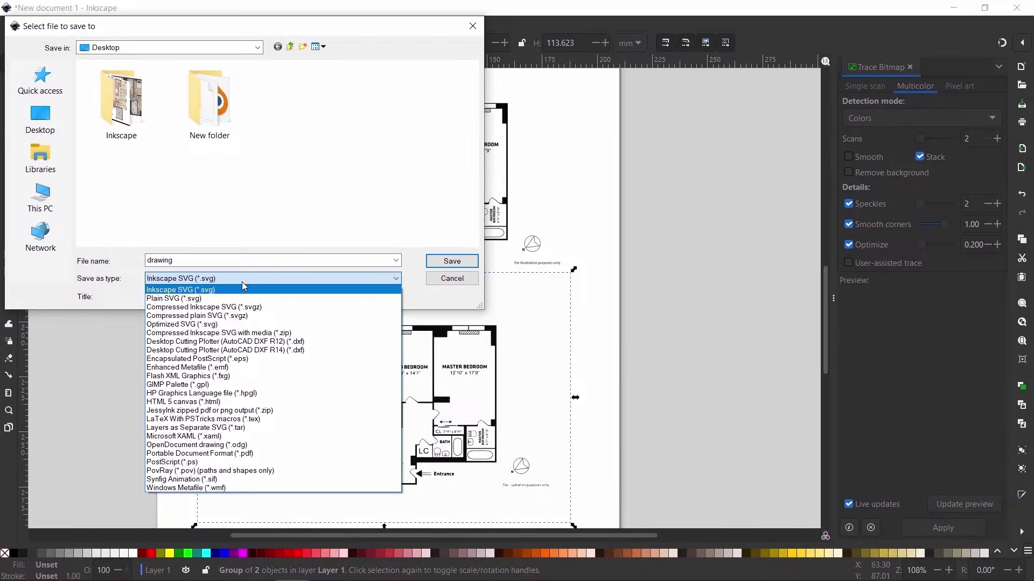
# In Inkscape, save the traced floor plan to the Desktop as "drawing" in Inkscape SVG format
pyautogui.click(241, 283)
pyautogui.click(452, 261)
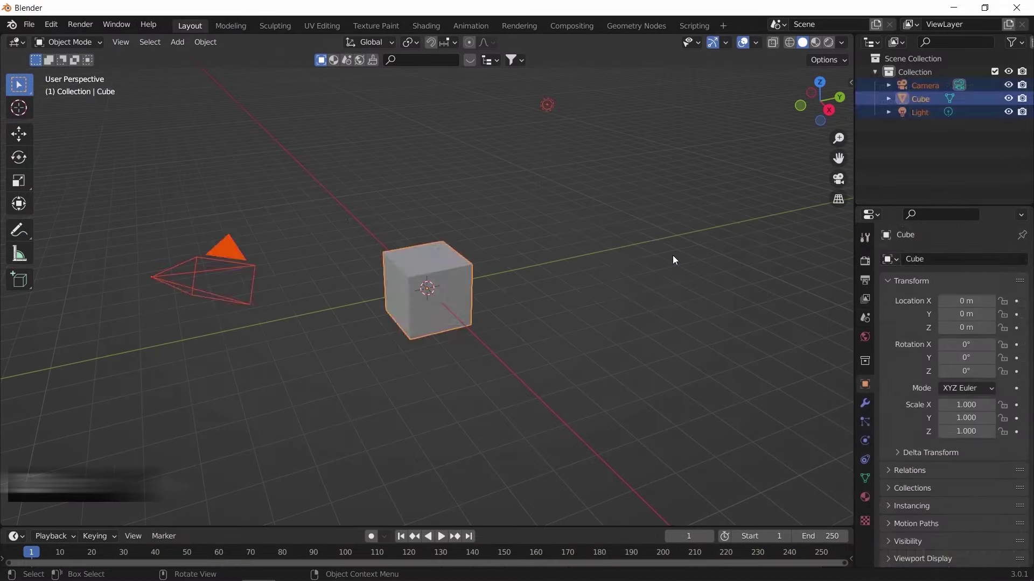
# Switch to Blender, delete all the default objects and import drawing.svg from the Desktop
pyautogui.press('Delete')
pyautogui.click(29, 24)
pyautogui.moveTo(93, 201)
pyautogui.click(202, 269)
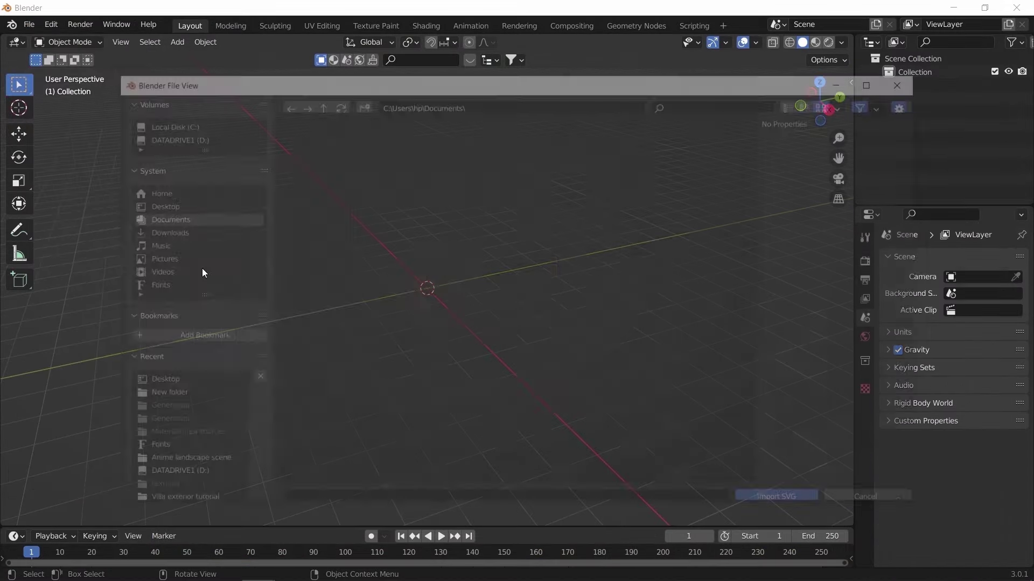
pyautogui.click(154, 205)
pyautogui.click(508, 188)
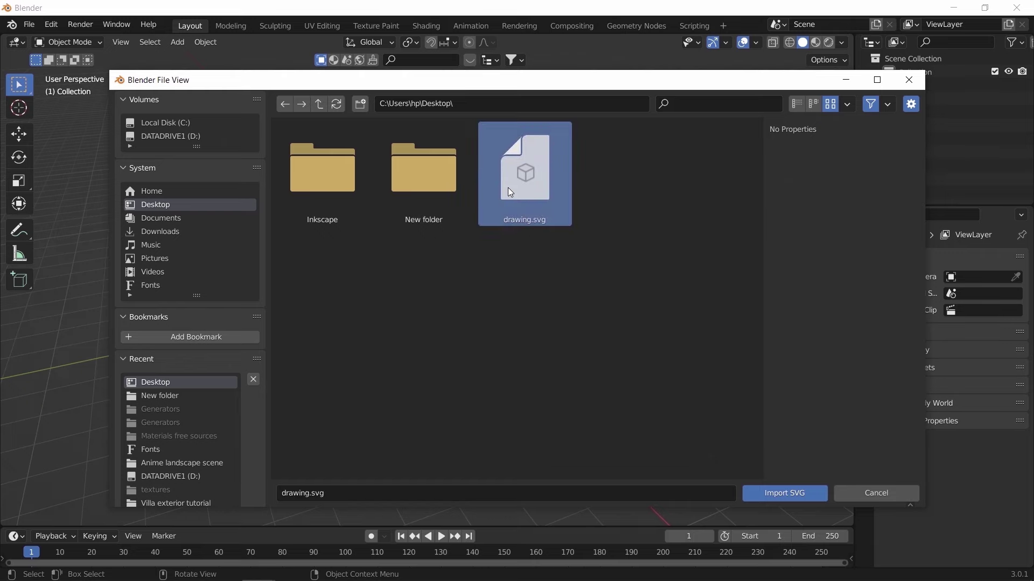
pyautogui.doubleClick(509, 187)
# In top view, select all the geometry of the floor plan mesh path181 and clean it up with Limited Dissolve
pyautogui.press('KP_7')
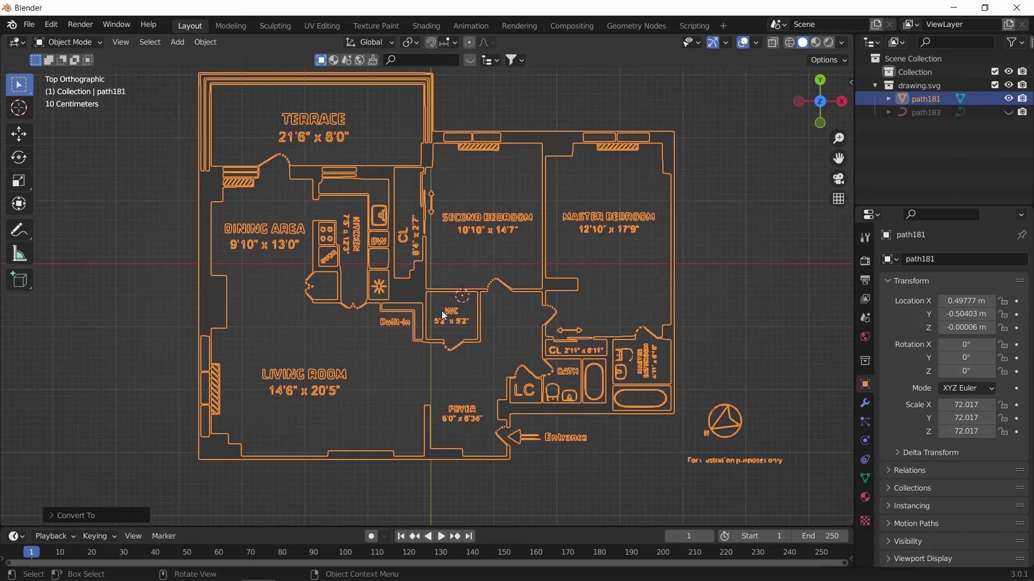
pyautogui.scroll(7, 441, 312)
pyautogui.press('Tab')
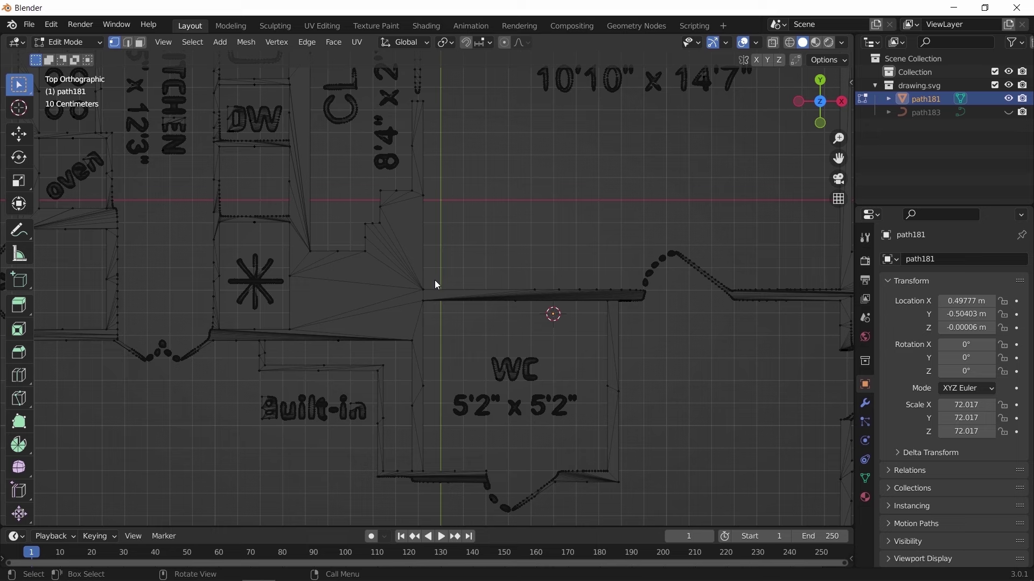
pyautogui.press('a')
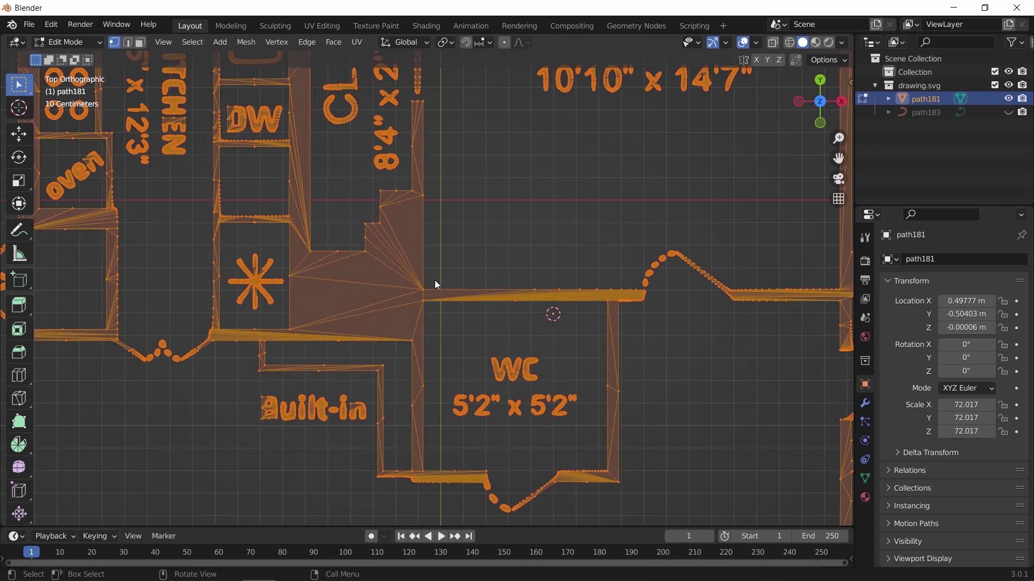
pyautogui.press('F3')
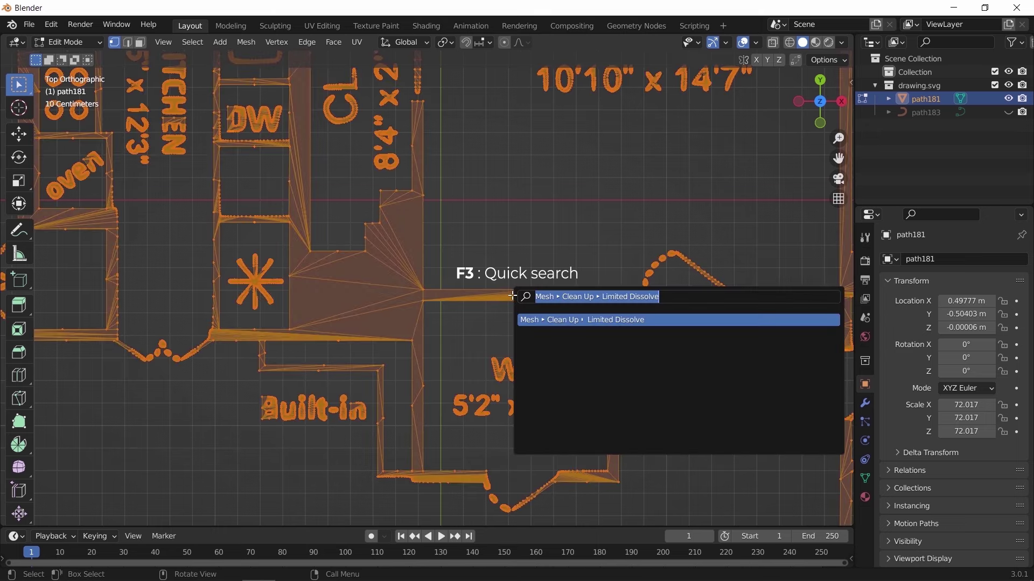
pyautogui.write('limited')
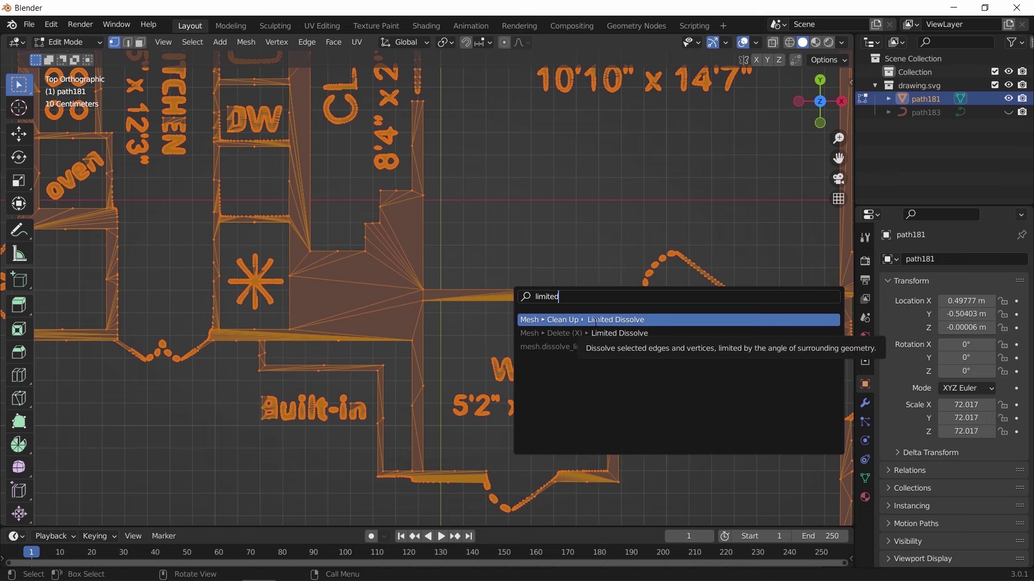
pyautogui.click(595, 320)
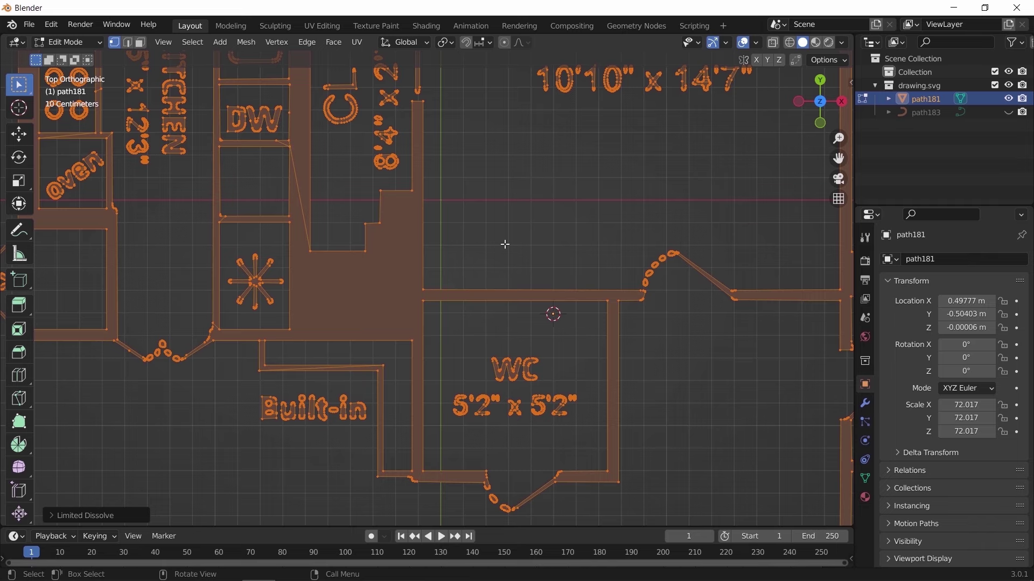
pyautogui.scroll(-5, 505, 244)
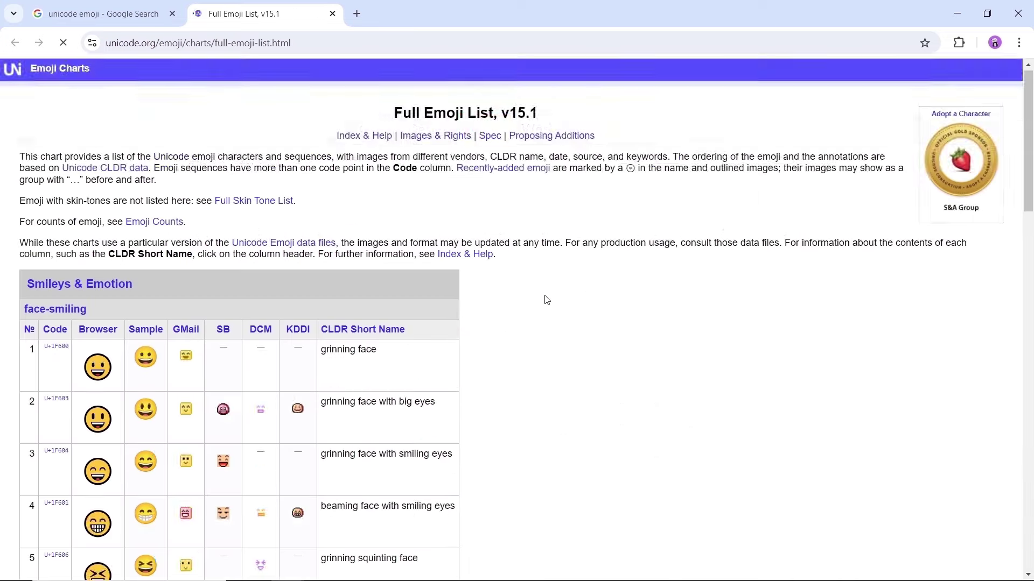
# Copy the code 1F603 for "grinning face with big eyes" from the emoji list and insert it as a Unicode character in Blender's text object
pyautogui.scroll(-4, 545, 300)
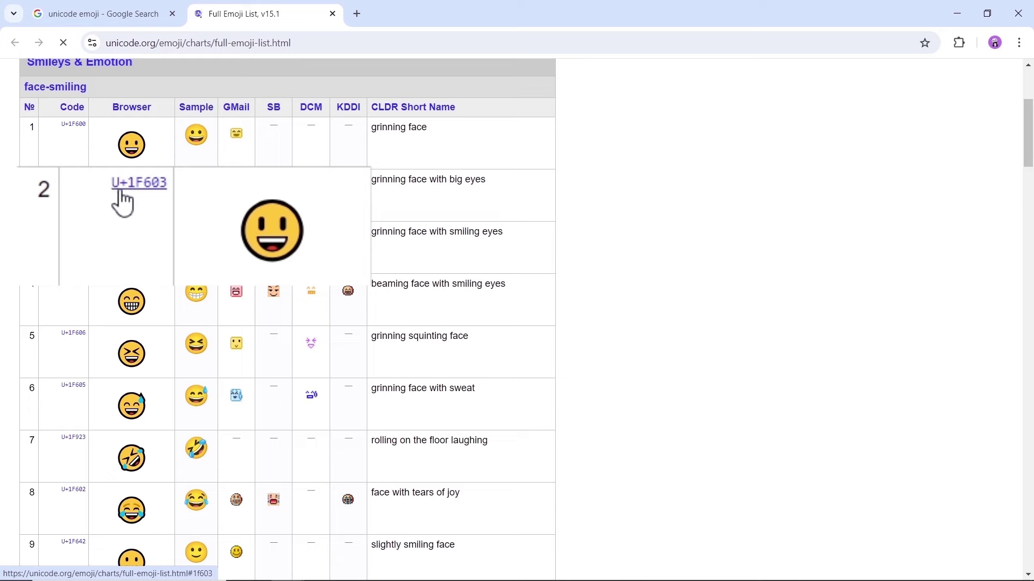
pyautogui.moveTo(159, 203); pyautogui.dragTo(145, 203)
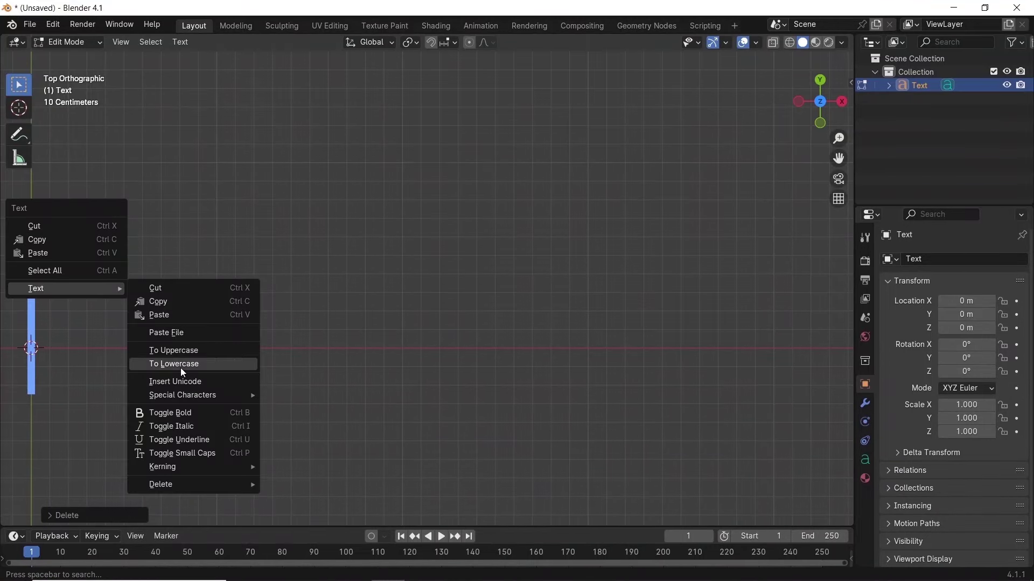
pyautogui.click(183, 378)
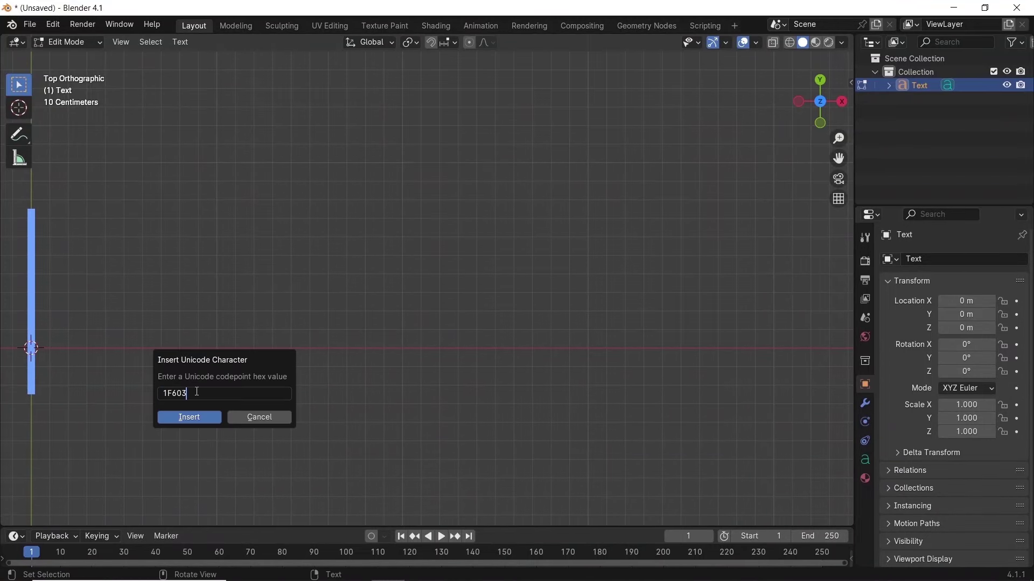
pyautogui.click(181, 417)
pyautogui.keyDown('shift'); pyautogui.moveTo(166, 406); pyautogui.dragTo(548, 432, button='middle'); pyautogui.keyUp('shift')
# Leave text editing, convert the emoji text object to a curve and adjust its curve geometry
pyautogui.press('Tab')
pyautogui.moveTo(516, 388); pyautogui.dragTo(535, 309, button='middle')
pyautogui.click(220, 43)
pyautogui.moveTo(253, 415)
pyautogui.click(366, 411)
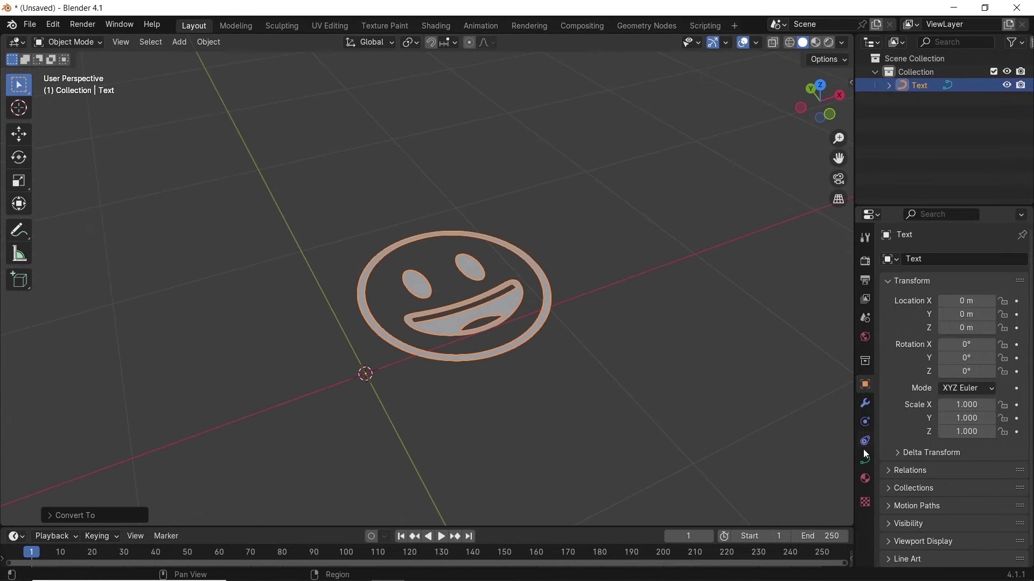
pyautogui.scroll(-4, 973, 509)
pyautogui.moveTo(973, 510)
pyautogui.mouseDown()
pyautogui.moveTo(987, 510)
pyautogui.moveTo(979, 504)
pyautogui.mouseUp()
pyautogui.click(612, 253)
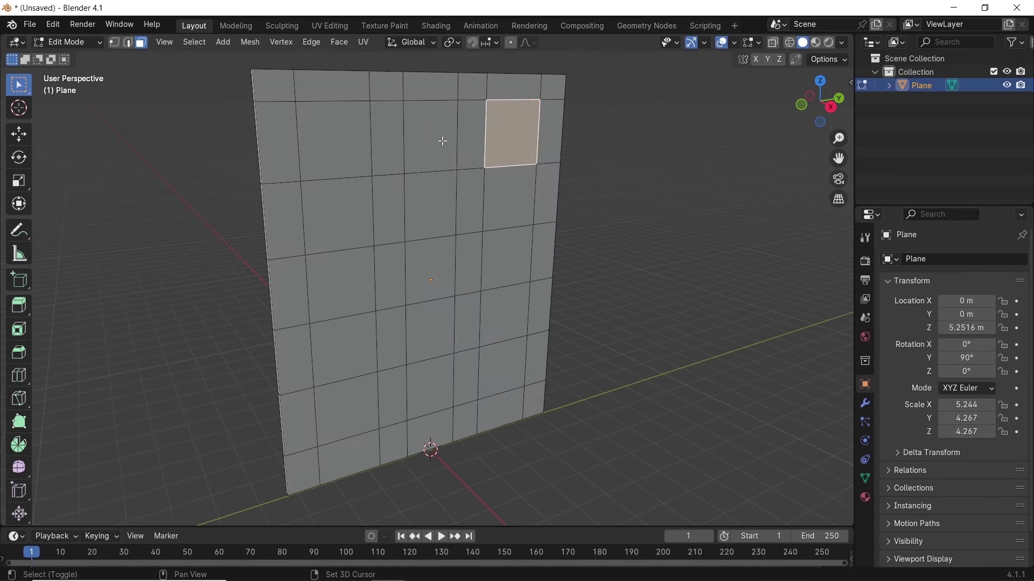
# Extend the selection to three rows of three separated faces on the plane, plus the narrow face between the first two middle-row faces
pyautogui.keyDown('shift'); pyautogui.click(431, 137); pyautogui.keyUp('shift')
pyautogui.keyDown('shift'); pyautogui.click(334, 141); pyautogui.keyUp('shift')
pyautogui.keyDown('shift'); pyautogui.click(341, 269); pyautogui.keyUp('shift')
pyautogui.keyDown('shift'); pyautogui.click(439, 264); pyautogui.keyUp('shift')
pyautogui.keyDown('shift'); pyautogui.click(508, 258); pyautogui.keyUp('shift')
pyautogui.keyDown('shift'); pyautogui.click(502, 369); pyautogui.keyUp('shift')
pyautogui.keyDown('shift'); pyautogui.click(431, 387); pyautogui.keyUp('shift')
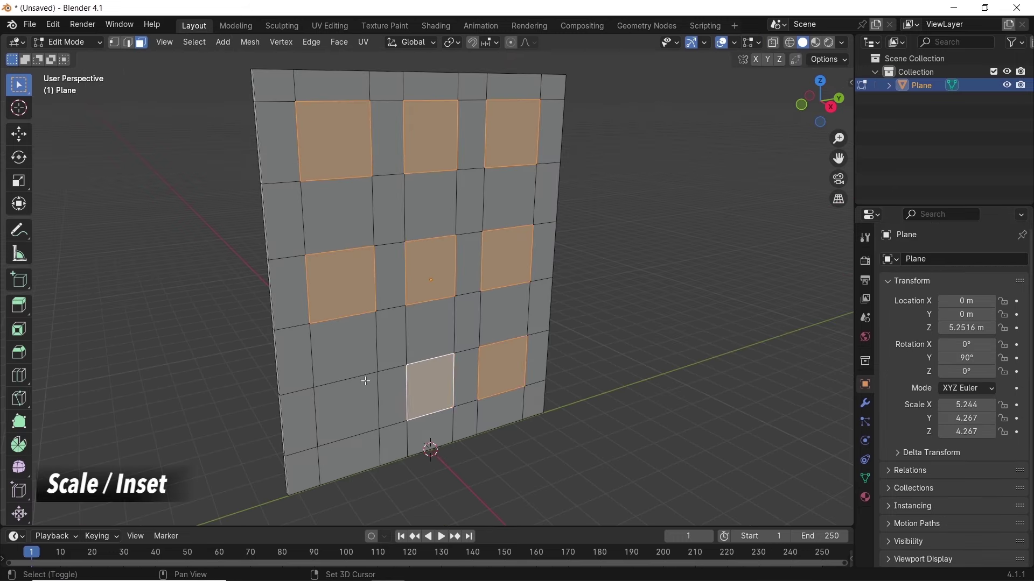
pyautogui.keyDown('shift'); pyautogui.click(347, 409); pyautogui.keyUp('shift')
pyautogui.press('i')
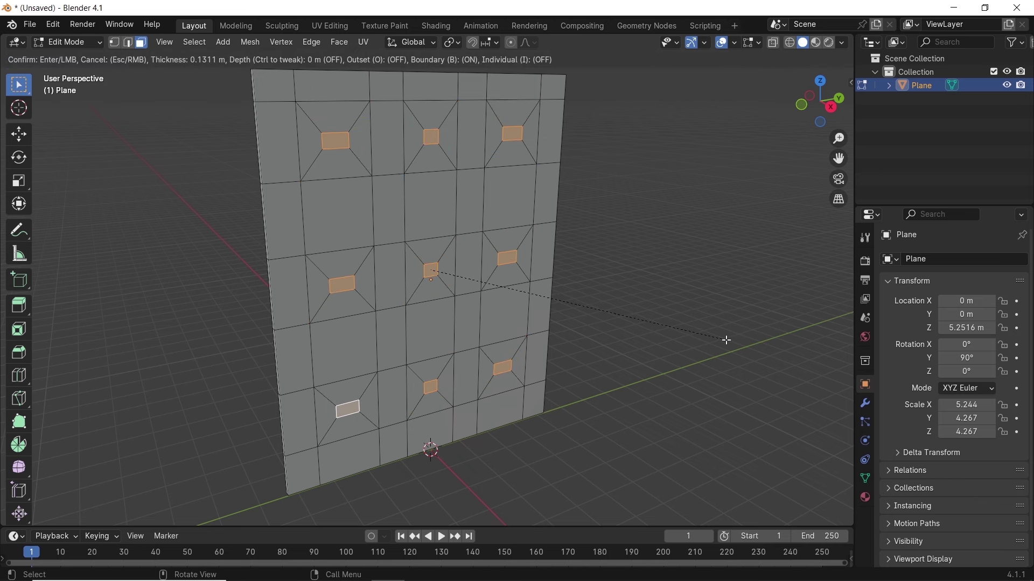
pyautogui.press('Escape')
pyautogui.keyDown('shift'); pyautogui.click(391, 276); pyautogui.keyUp('shift')
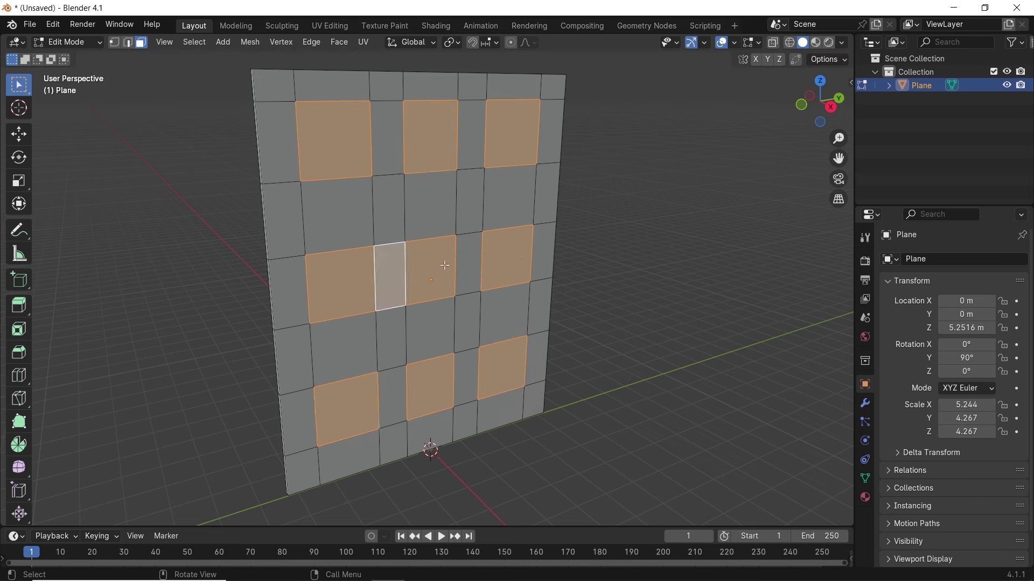
# Try a deep individual inset on all the selected faces, inspect the narrow face up close and undo the inset
pyautogui.press('i')
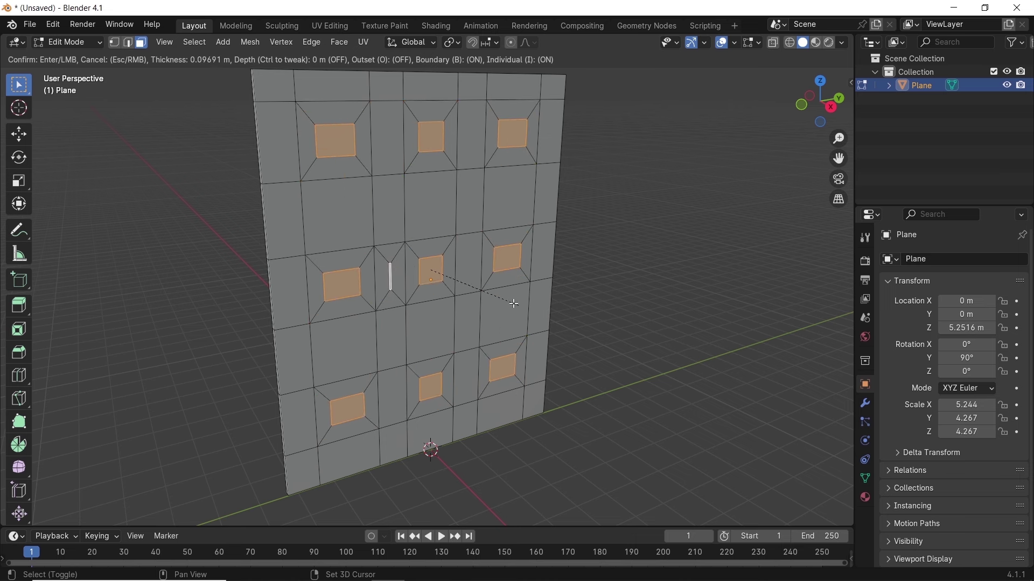
pyautogui.click(480, 289)
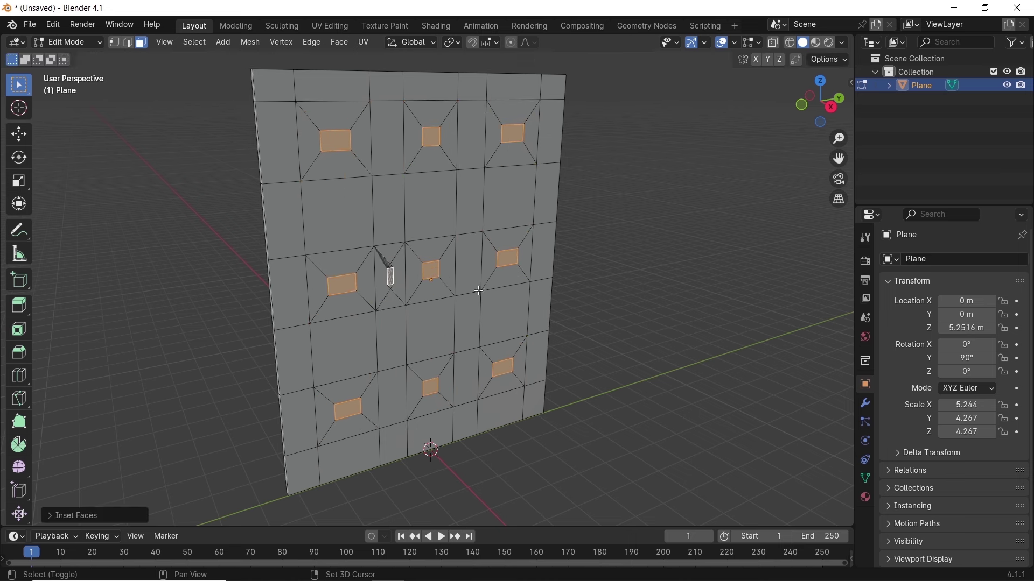
pyautogui.scroll(4, 340, 249)
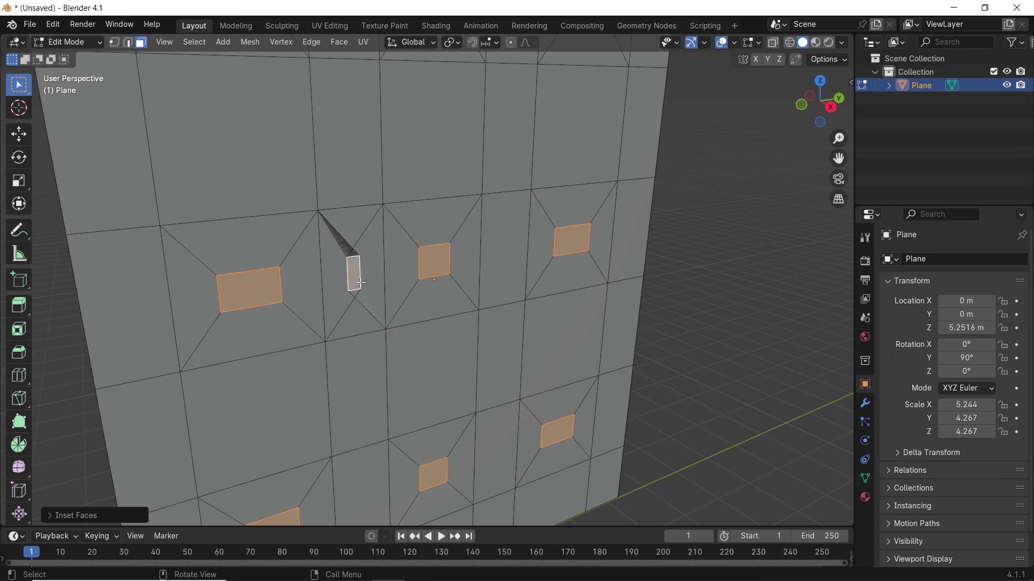
pyautogui.scroll(-3, 361, 282)
pyautogui.keyDown('shift'); pyautogui.moveTo(523, 157); pyautogui.dragTo(512, 185, button='middle'); pyautogui.keyUp('shift')
pyautogui.hotkey('ctrl', 'z')
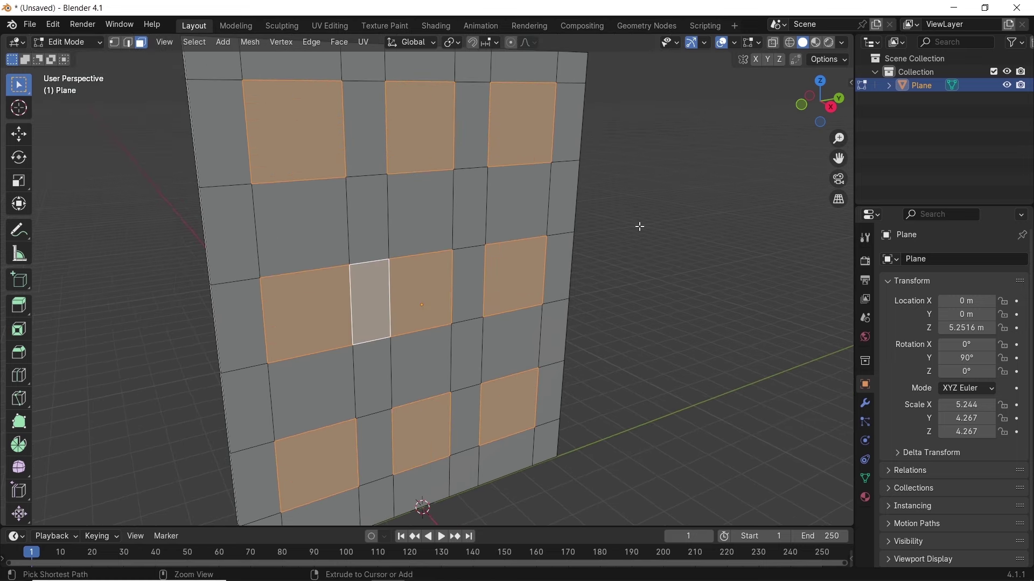
# Inset the selected faces individually by a thin margin and set the transform pivot point to Individual Origins
pyautogui.press('i')
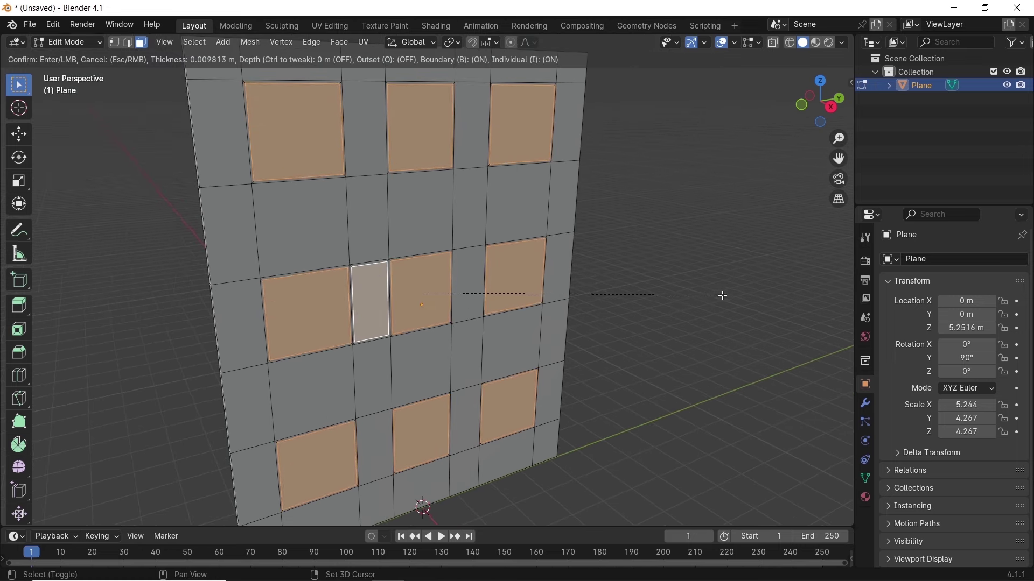
pyautogui.click(708, 296)
pyautogui.click(453, 42)
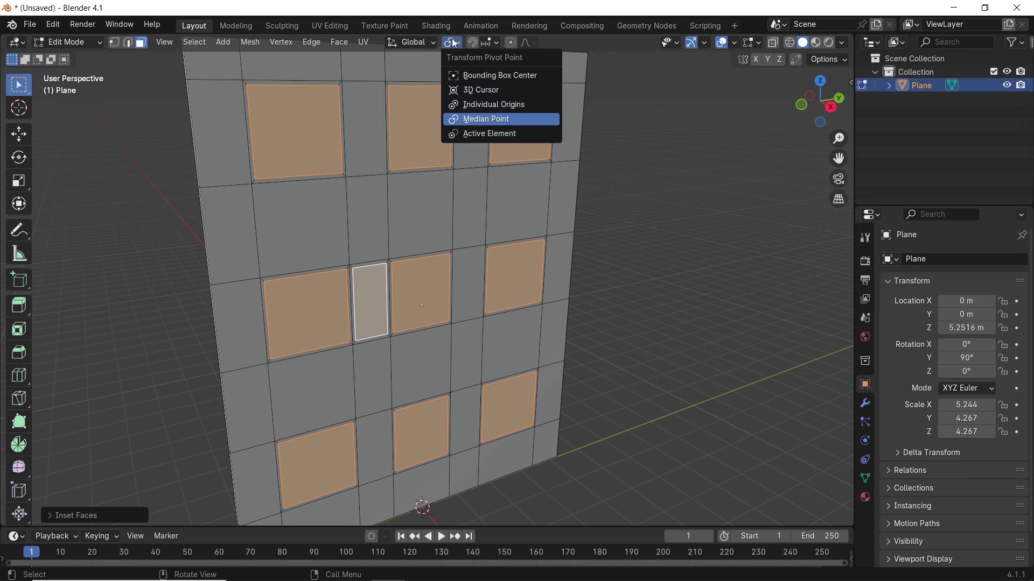
pyautogui.click(486, 103)
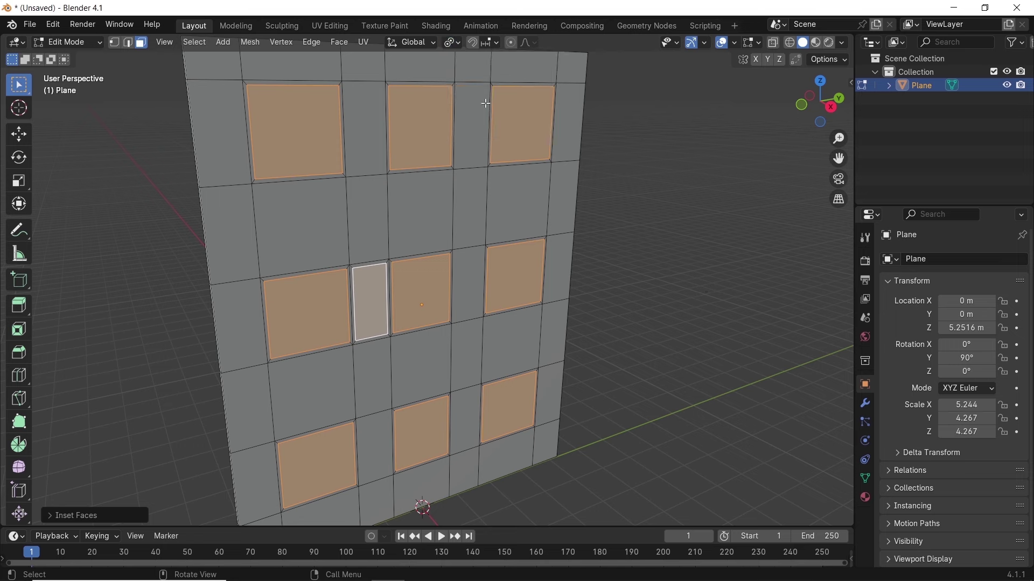
# Scale the inset faces down about their own centres until each is nearly a point
pyautogui.press('s')
pyautogui.click(493, 288)
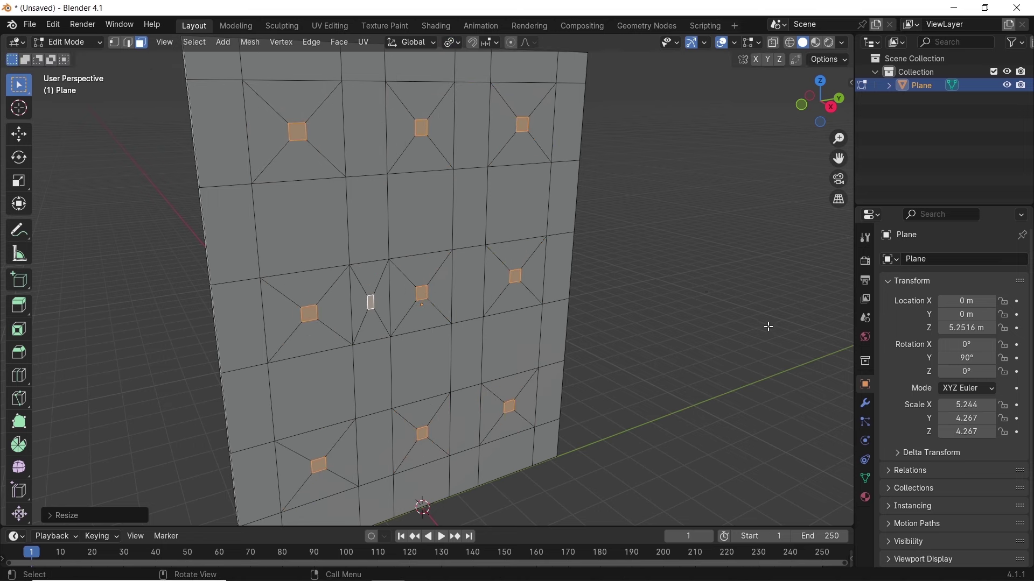
pyautogui.press('s')
pyautogui.click(509, 294)
pyautogui.press('s')
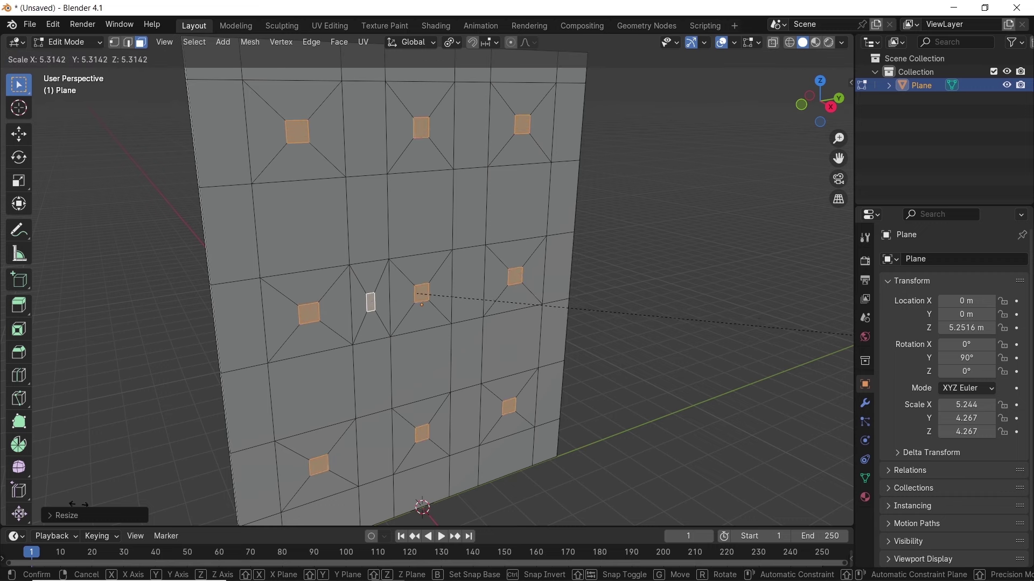
pyautogui.click(572, 330)
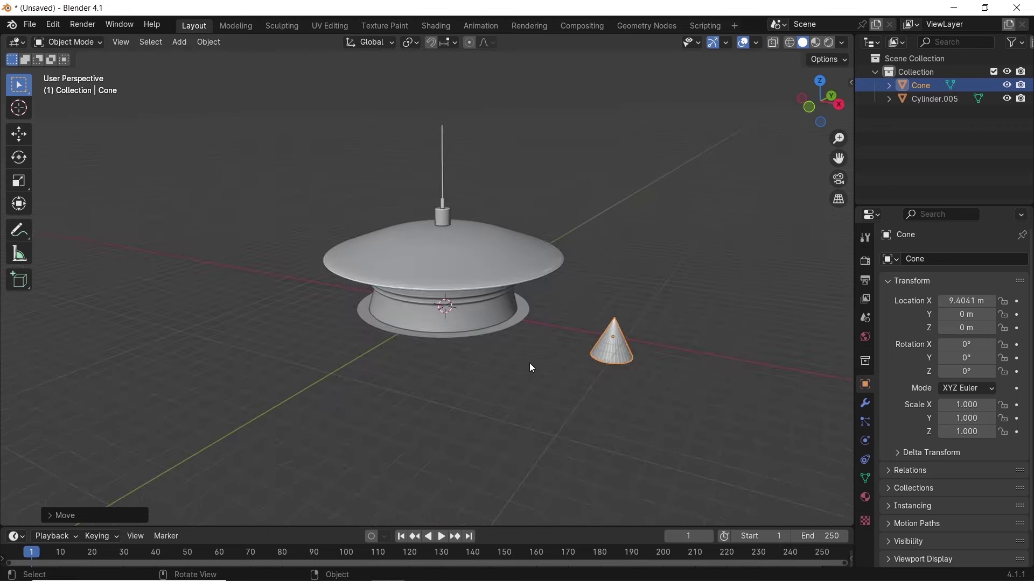
pyautogui.moveTo(532, 369); pyautogui.dragTo(588, 341, button='middle')
pyautogui.click(531, 268)
pyautogui.scroll(3, 554, 301)
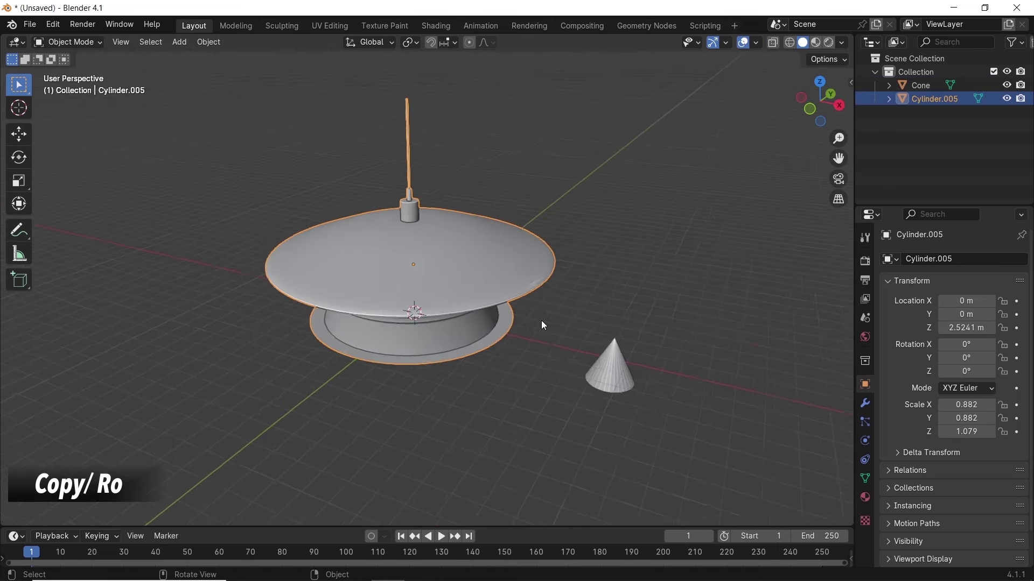
# Raise the cone beside the lamp along the Z axis to a height of about 9.04 m
pyautogui.click(657, 386)
pyautogui.press('g')
pyautogui.press('z')
pyautogui.click(649, 101)
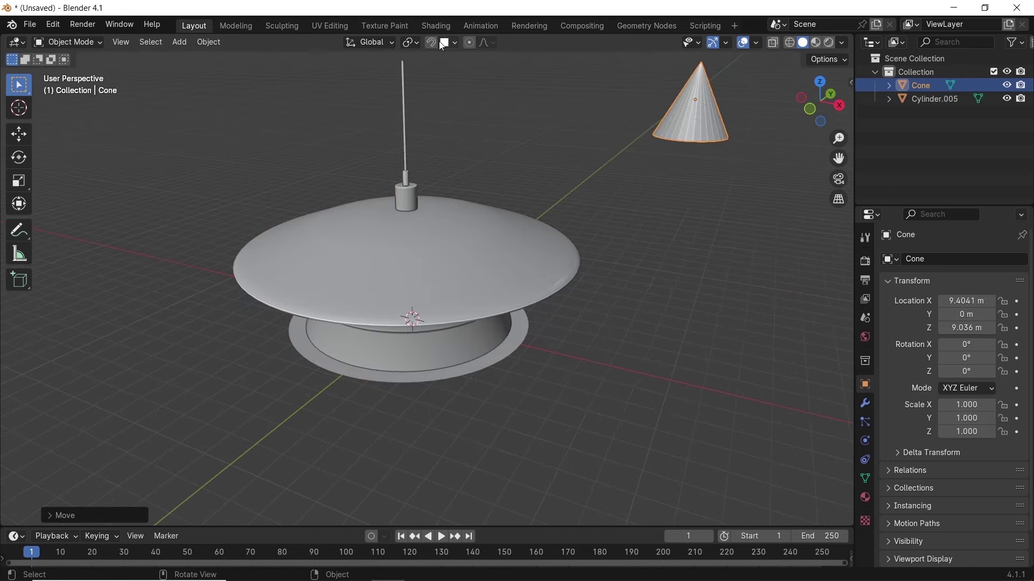
# Enable snapping, scale the cone to 0.368 and place it on the lamp shade's surface near its outer edge
pyautogui.click(432, 43)
pyautogui.press('g')
pyautogui.click(499, 266)
pyautogui.press('s')
pyautogui.click(628, 275)
pyautogui.press('g')
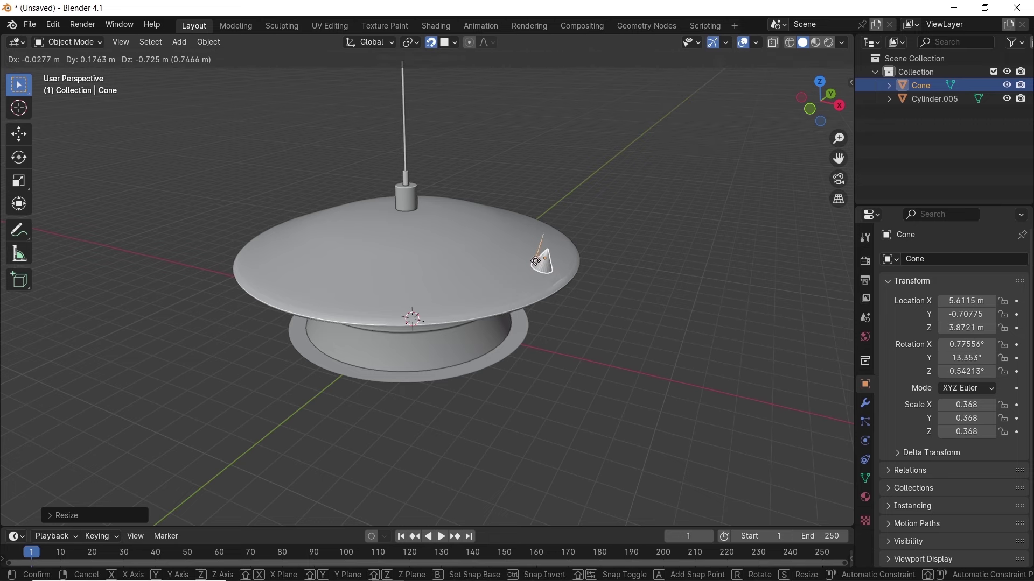
pyautogui.click(538, 281)
pyautogui.scroll(3, 582, 275)
# Try setting the cone's origin to the 3D cursor and rotating the cone around the lamp about the Z axis
pyautogui.click(209, 42)
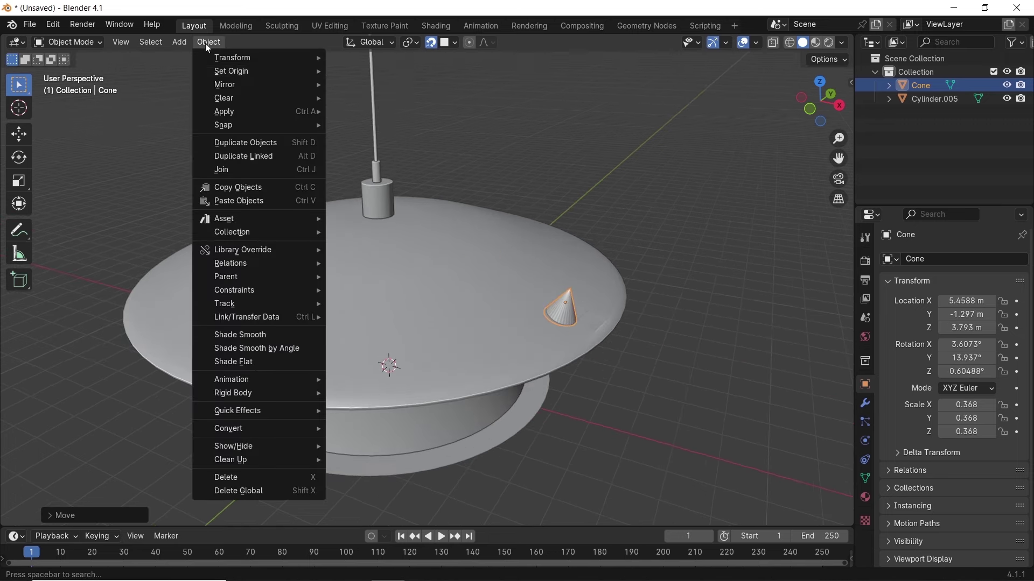
pyautogui.click(372, 100)
pyautogui.press('r')
pyautogui.press('z')
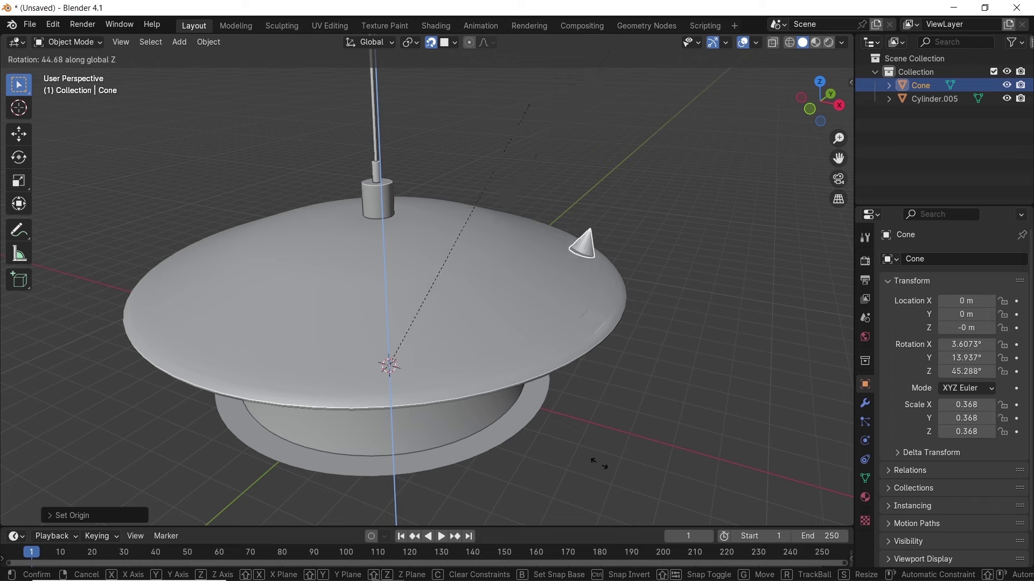
pyautogui.click(554, 310)
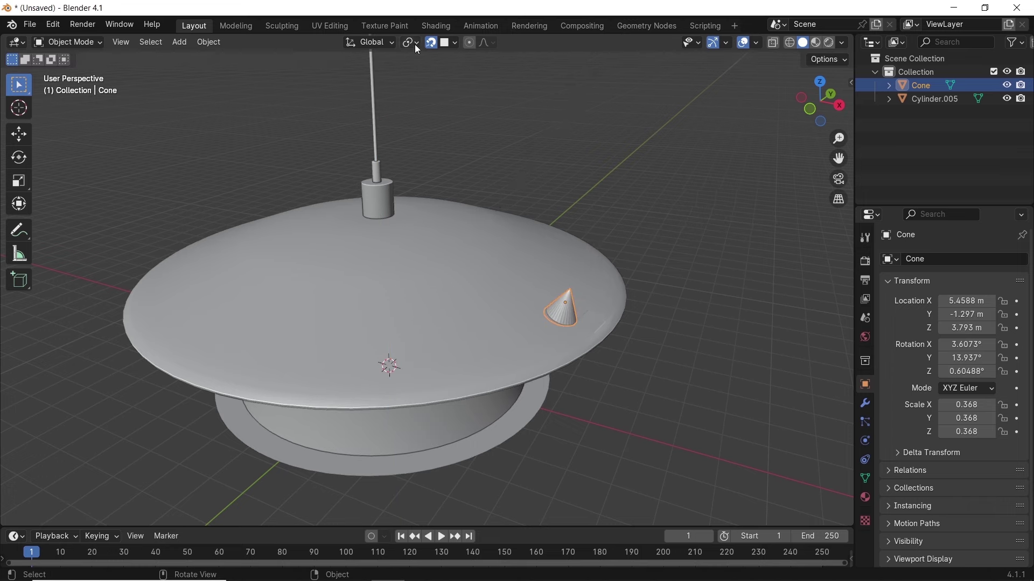
# Set the transform pivot point to 3D Cursor and duplicate the cone, rotating the copy about 16° around the Z axis
pyautogui.click(413, 42)
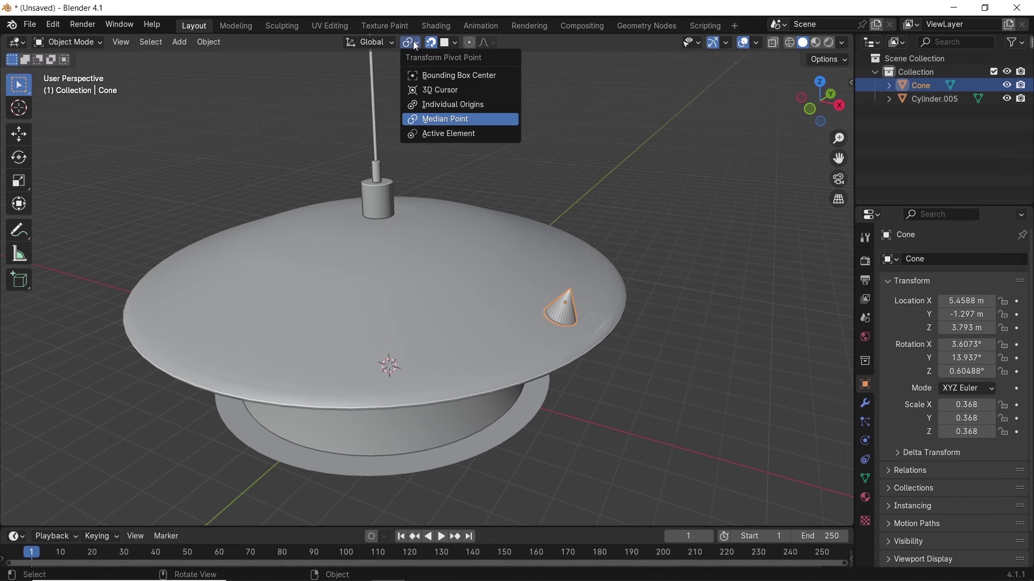
pyautogui.click(447, 90)
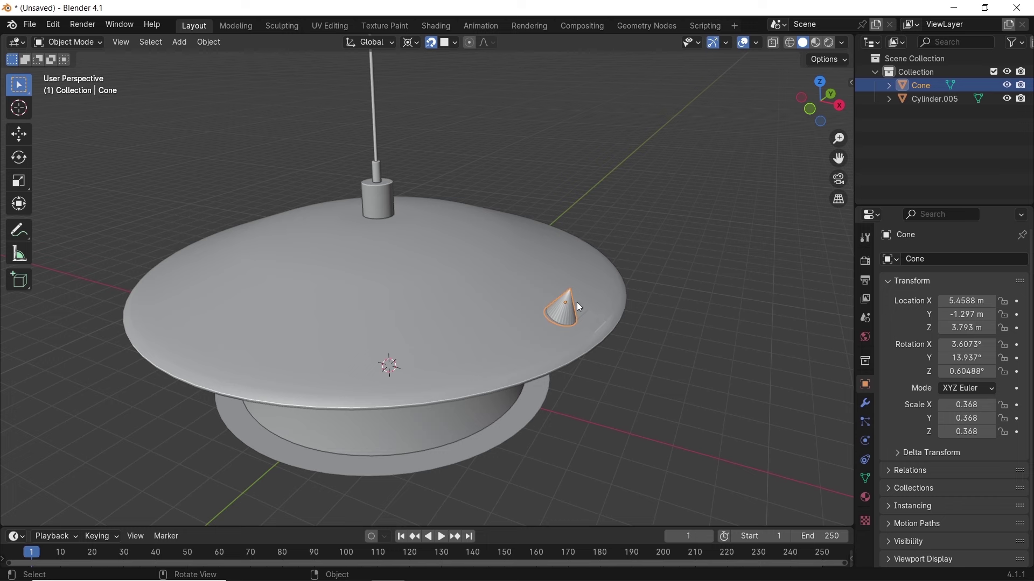
pyautogui.hotkey('shift', 'd')
pyautogui.press('r')
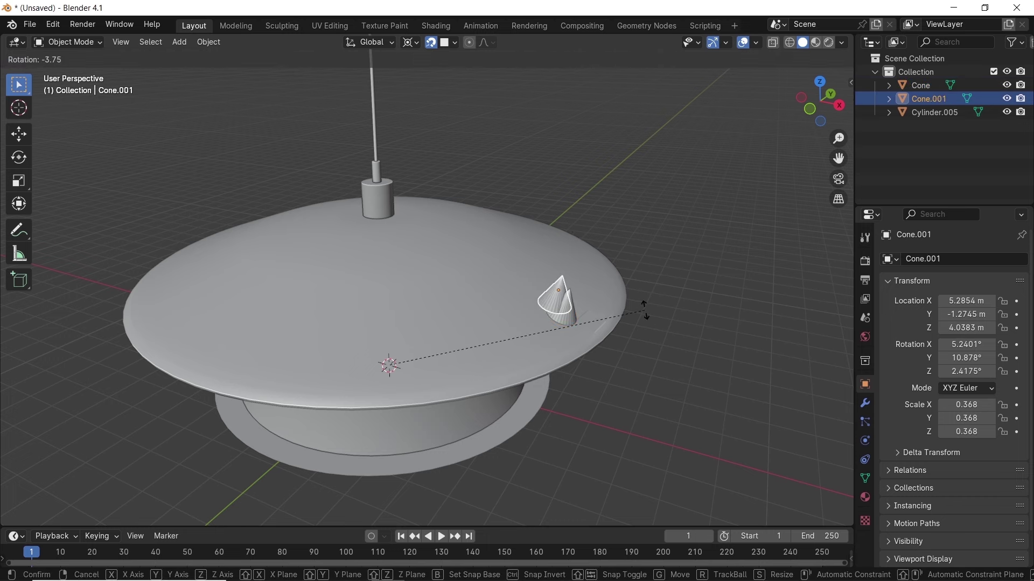
pyautogui.press('z')
pyautogui.click(684, 236)
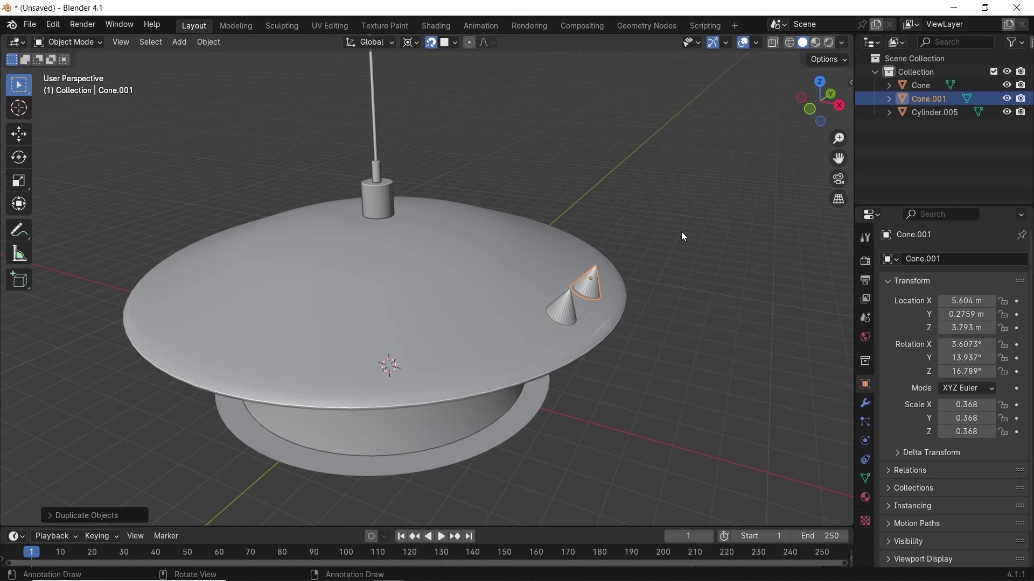
# Repeat the duplicate-and-rotate action until the cones form a complete ring around the lamp shade
pyautogui.hotkey('shift', 'r')
pyautogui.hotkey('shift', 'r')
pyautogui.hotkey('shift', 'r')
pyautogui.hotkey('shift', 'r')
pyautogui.hotkey('shift', 'r')
pyautogui.hotkey('shift', 'r')
pyautogui.hotkey('shift', 'r')
pyautogui.hotkey('shift', 'r')
pyautogui.hotkey('shift', 'r')
pyautogui.hotkey('shift', 'r')
pyautogui.hotkey('shift', 'r')
pyautogui.hotkey('shift', 'r')
pyautogui.hotkey('shift', 'r')
pyautogui.hotkey('shift', 'r')
pyautogui.hotkey('shift', 'r')
pyautogui.hotkey('shift', 'r')
pyautogui.hotkey('shift', 'r')
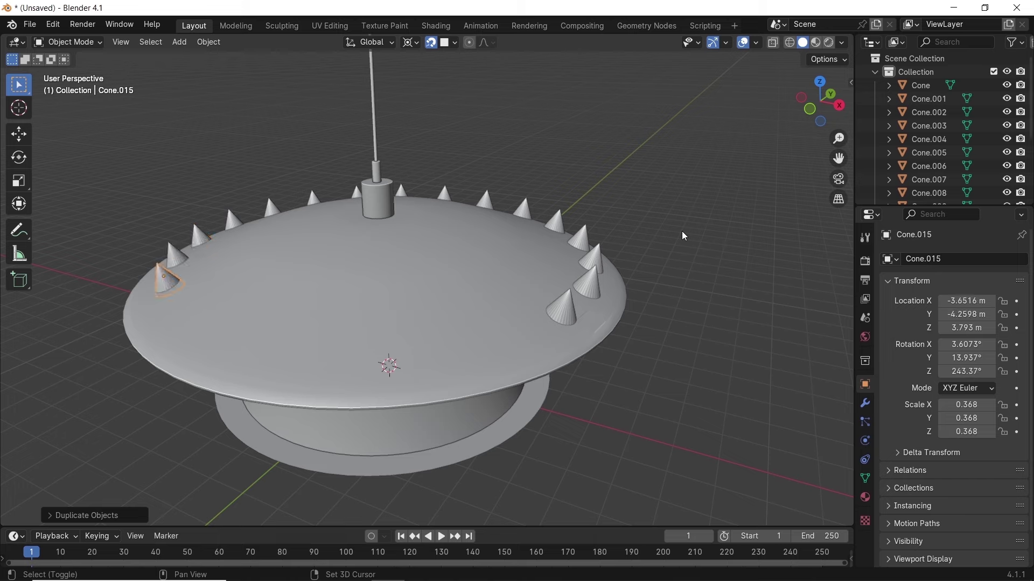
pyautogui.hotkey('shift', 'r')
pyautogui.hotkey('shift', 'r')
pyautogui.hotkey('shift', 'r')
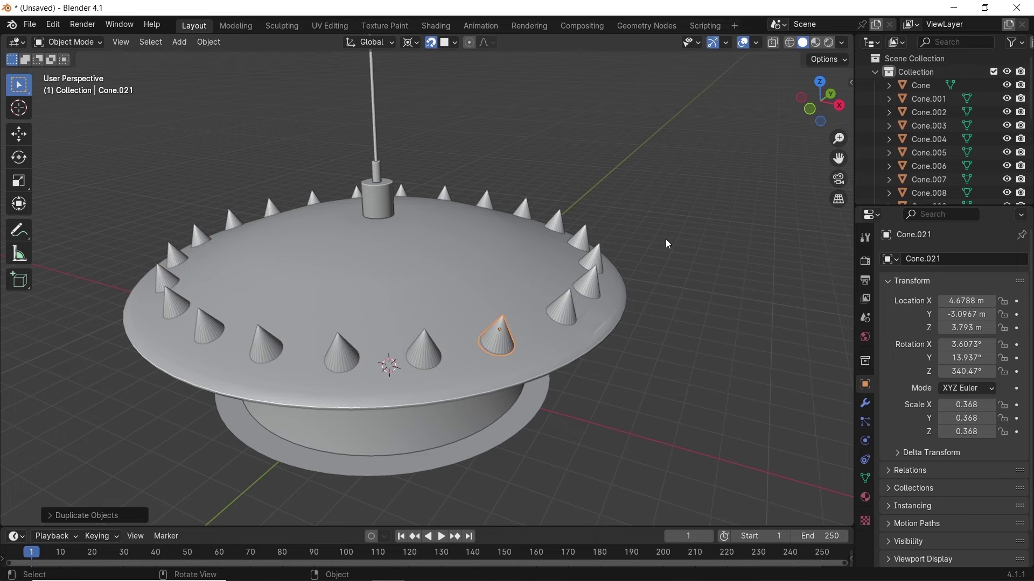
pyautogui.moveTo(242, 288); pyautogui.dragTo(807, 315, button='middle')
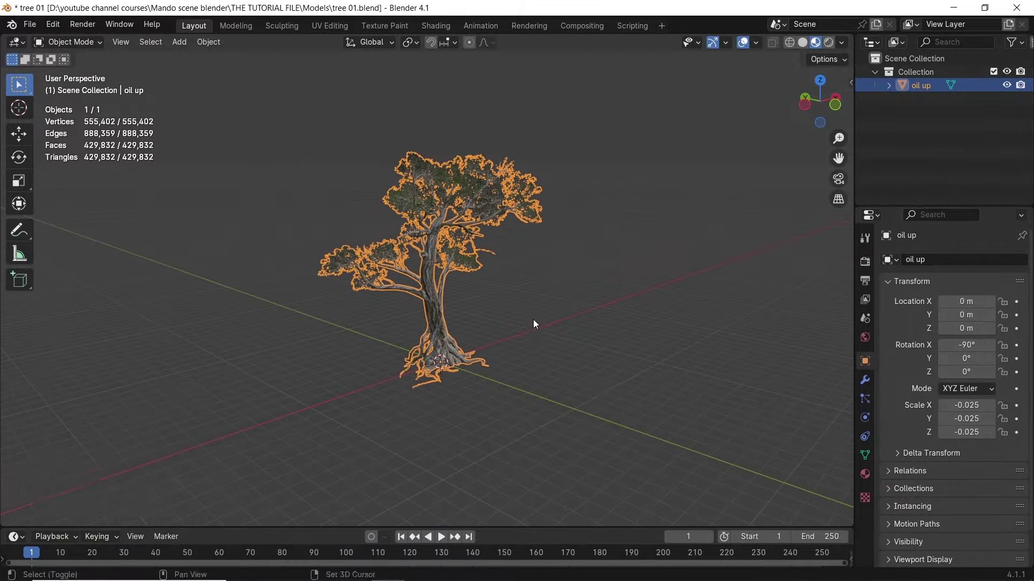
# Place an independent duplicate of the tree beside the original at about X 11.99 m, Y -11.08 m, and deselect it
pyautogui.scroll(3, 606, 391)
pyautogui.moveTo(604, 387); pyautogui.dragTo(584, 399, button='middle')
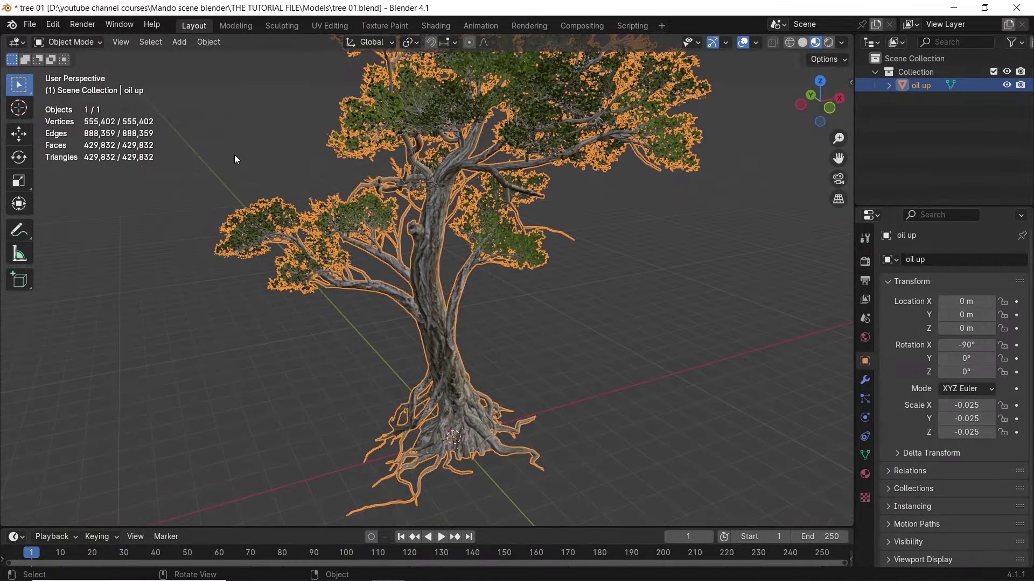
pyautogui.scroll(-4, 264, 189)
pyautogui.moveTo(284, 219); pyautogui.dragTo(426, 398, button='middle')
pyautogui.scroll(-3, 499, 415)
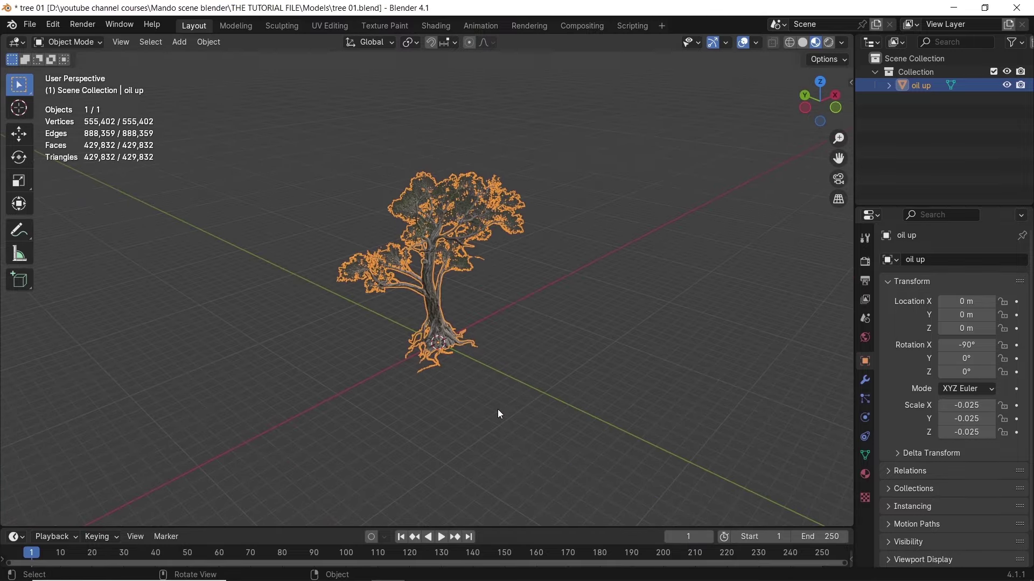
pyautogui.hotkey('shift', 'd')
pyautogui.click(693, 403)
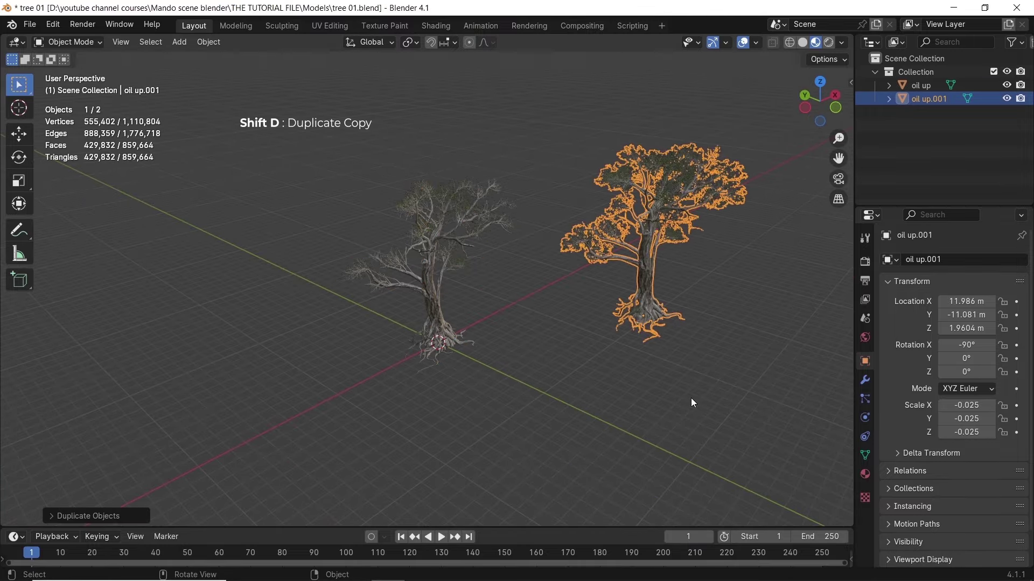
pyautogui.click(665, 412)
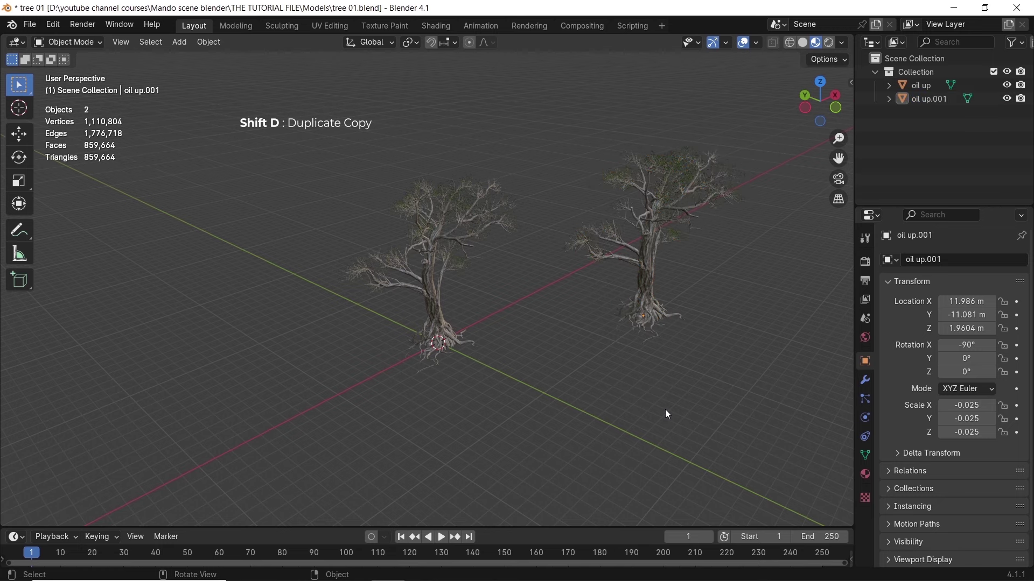
# Delete the independent tree duplicate, keeping only the original tree
pyautogui.moveTo(715, 201); pyautogui.dragTo(641, 320)
pyautogui.press('x')
pyautogui.click(641, 320)
# Create four linked instance copies of the tree and spread them around the original
pyautogui.click(426, 284)
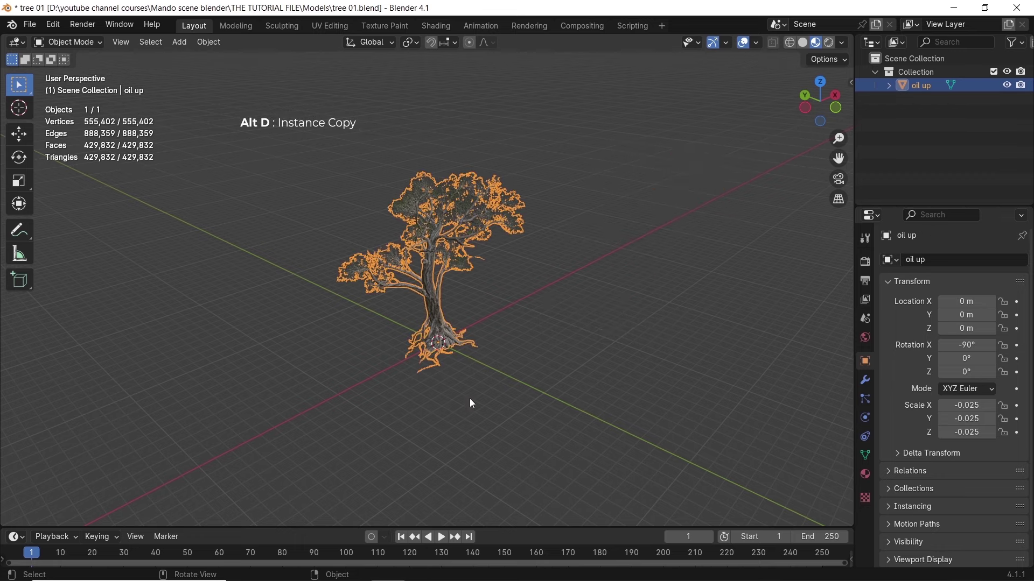
pyautogui.hotkey('alt', 'd')
pyautogui.click(681, 327)
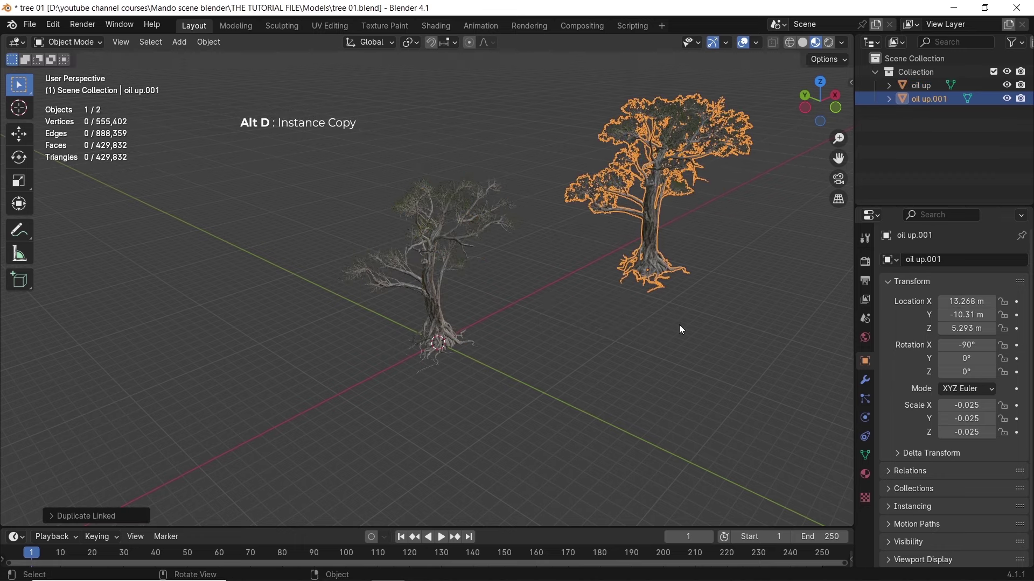
pyautogui.hotkey('alt', 'd')
pyautogui.click(276, 404)
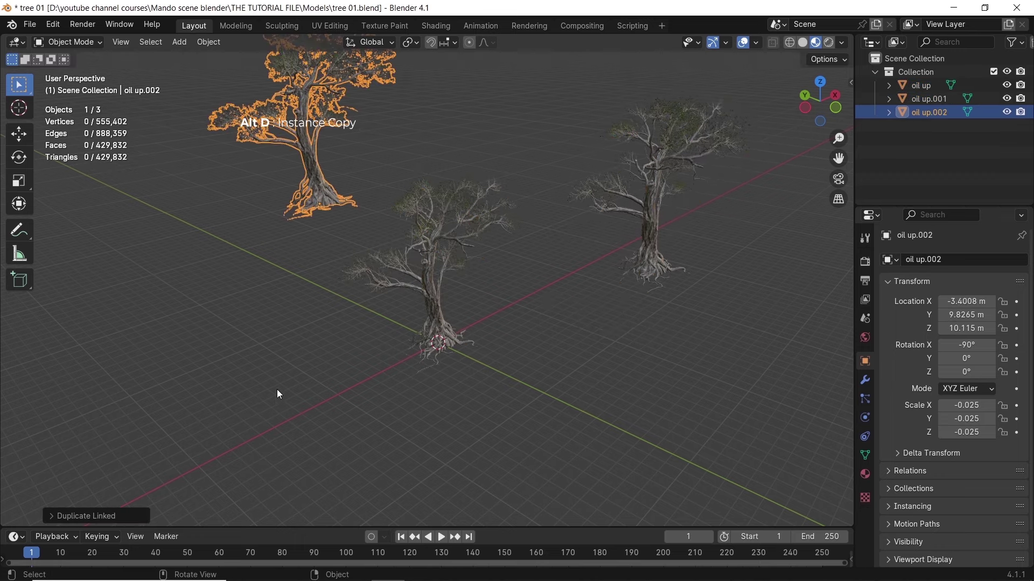
pyautogui.hotkey('alt', 'd')
pyautogui.click(238, 390)
pyautogui.hotkey('alt', 'd')
pyautogui.click(808, 397)
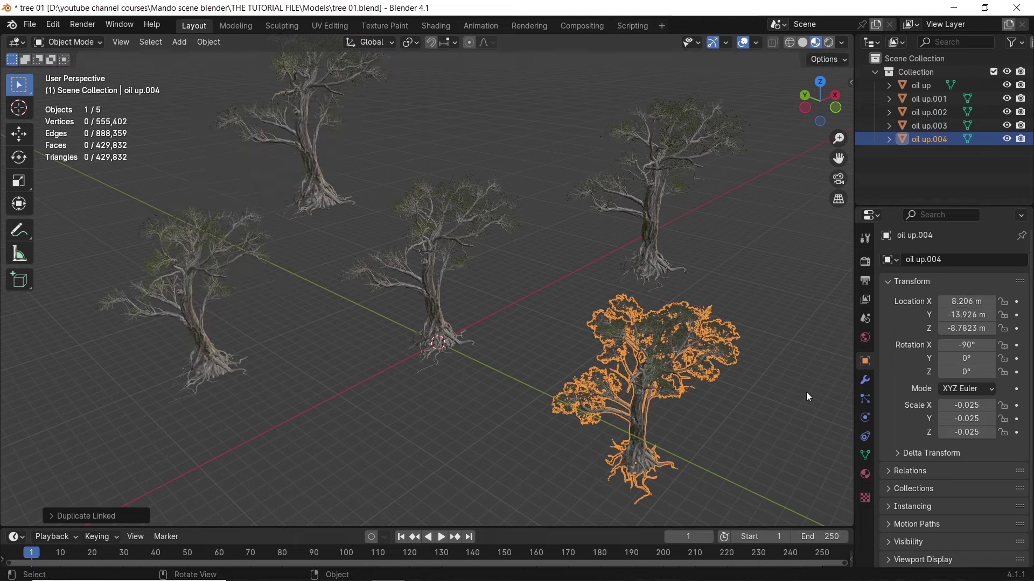
# Select all five trees together and then individual trees to examine the scene's geometry statistics
pyautogui.hotkey('alt', 'a')
pyautogui.press('a')
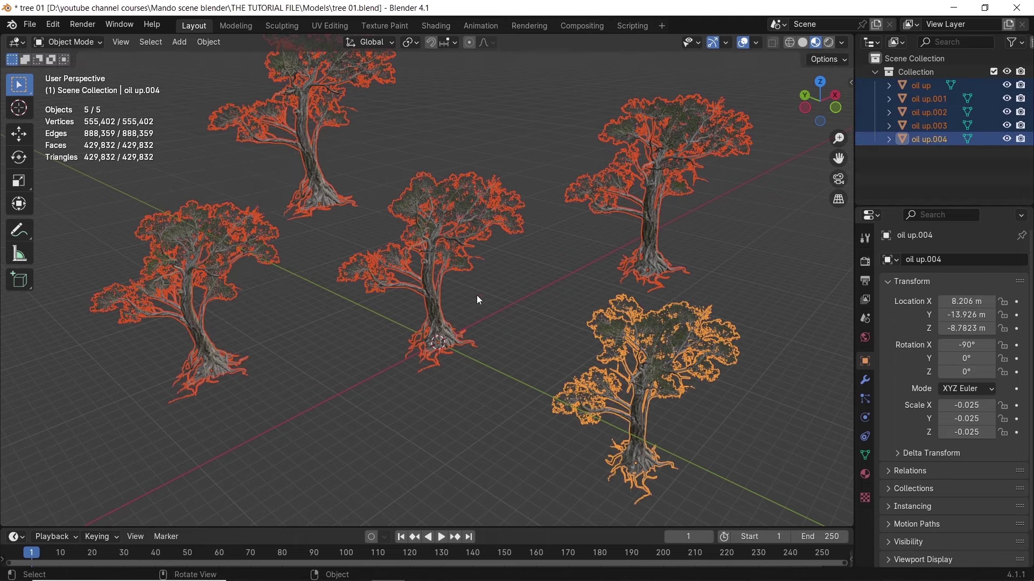
pyautogui.click(442, 317)
pyautogui.click(597, 395)
pyautogui.moveTo(393, 350); pyautogui.dragTo(115, 369, button='middle')
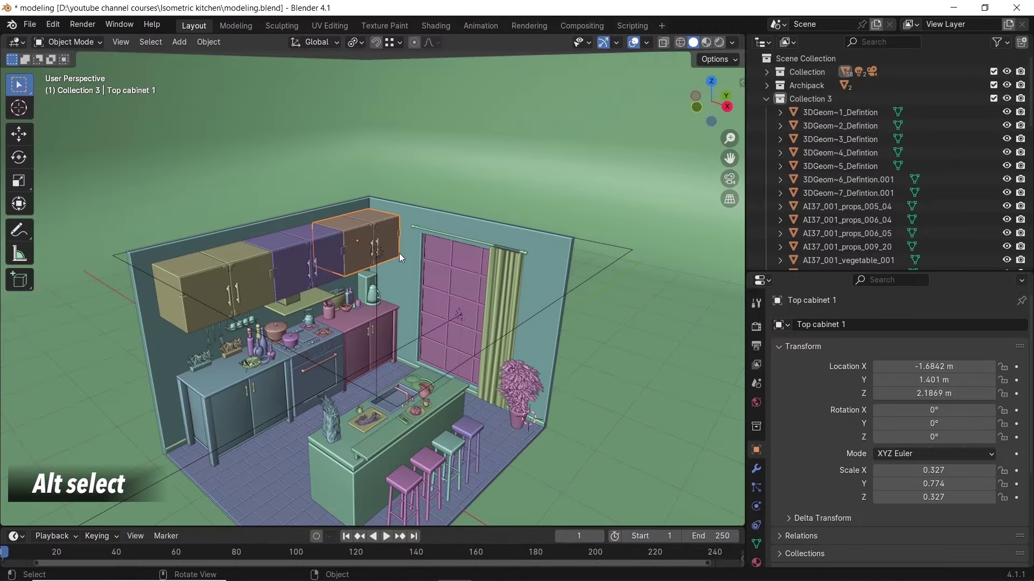
# Select Top cabinet 1 beside the kitchen door by choosing it among the overlapping objects
pyautogui.keyDown('alt'); pyautogui.click(379, 255); pyautogui.keyUp('alt')
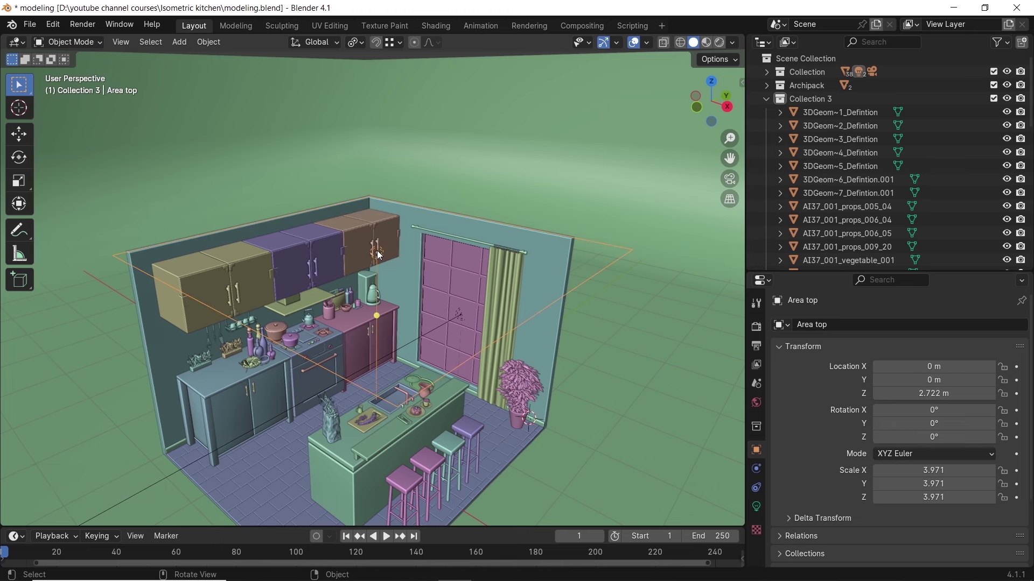
pyautogui.keyDown('alt'); pyautogui.click(367, 237); pyautogui.keyUp('alt')
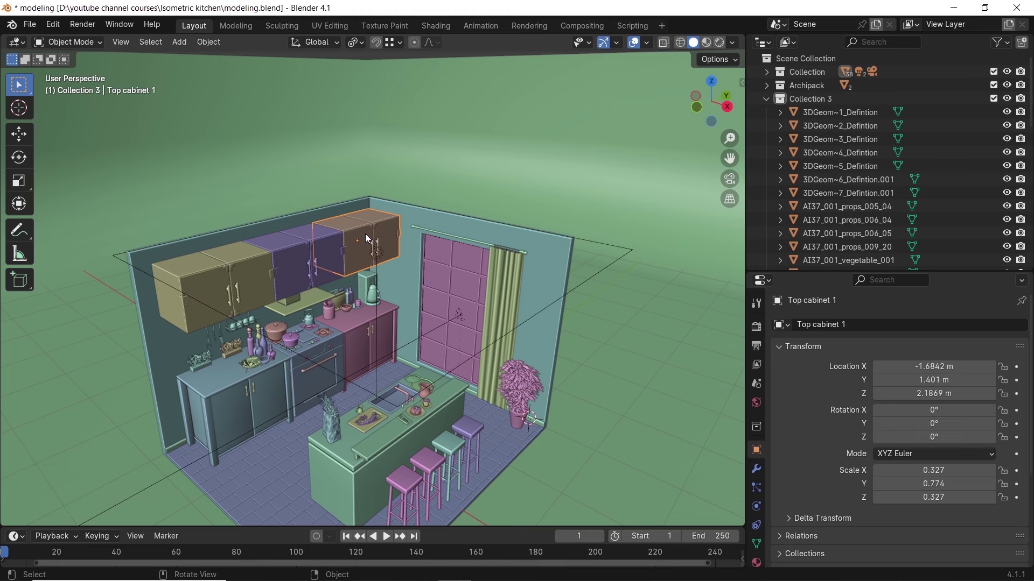
pyautogui.keyDown('alt'); pyautogui.click(384, 261); pyautogui.keyUp('alt')
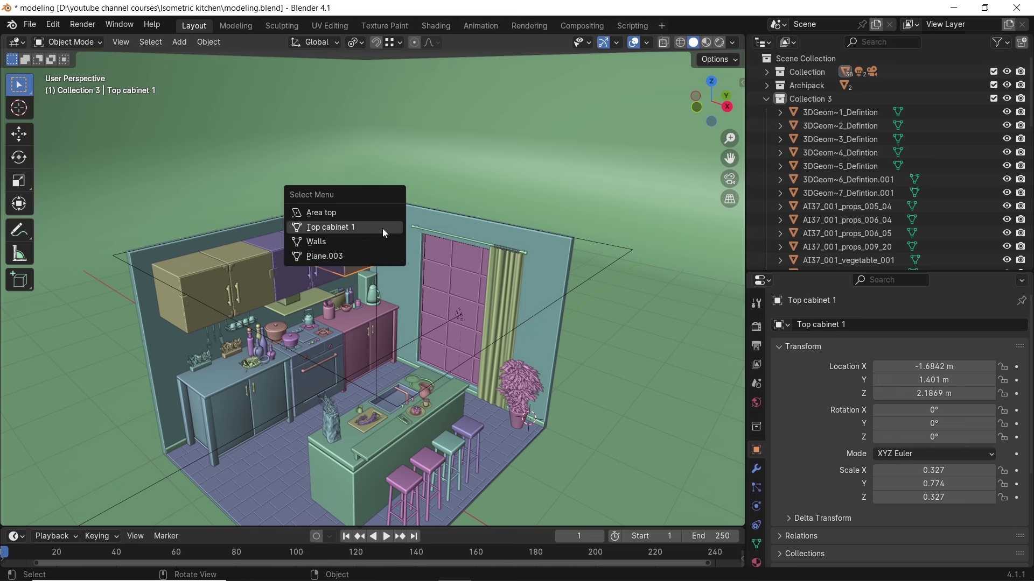
pyautogui.click(383, 229)
# Select Walls among the objects overlapping at the top cabinet, then Floor among those overlapping at the kitchen island
pyautogui.keyDown('alt'); pyautogui.click(386, 239); pyautogui.keyUp('alt')
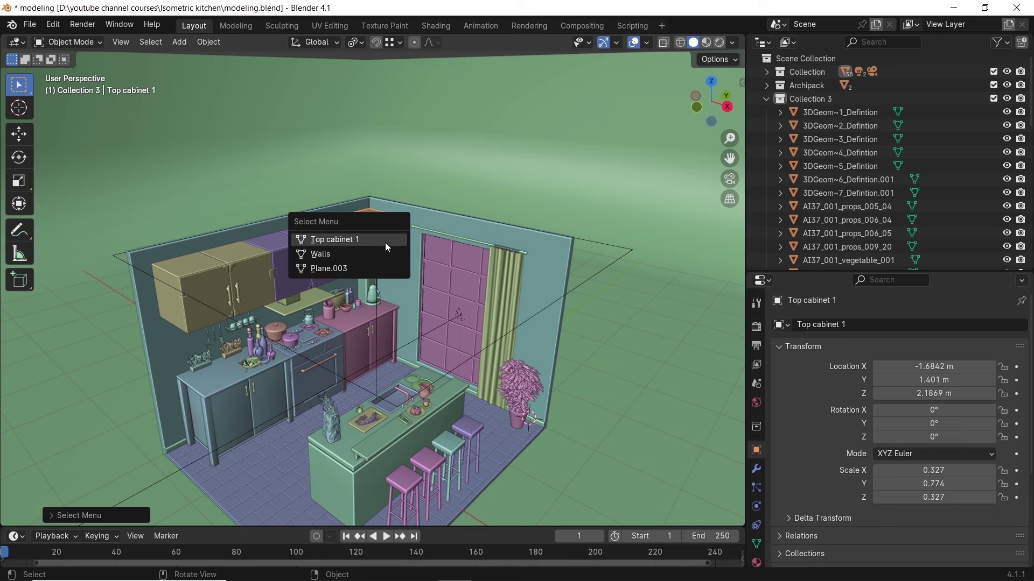
pyautogui.click(377, 251)
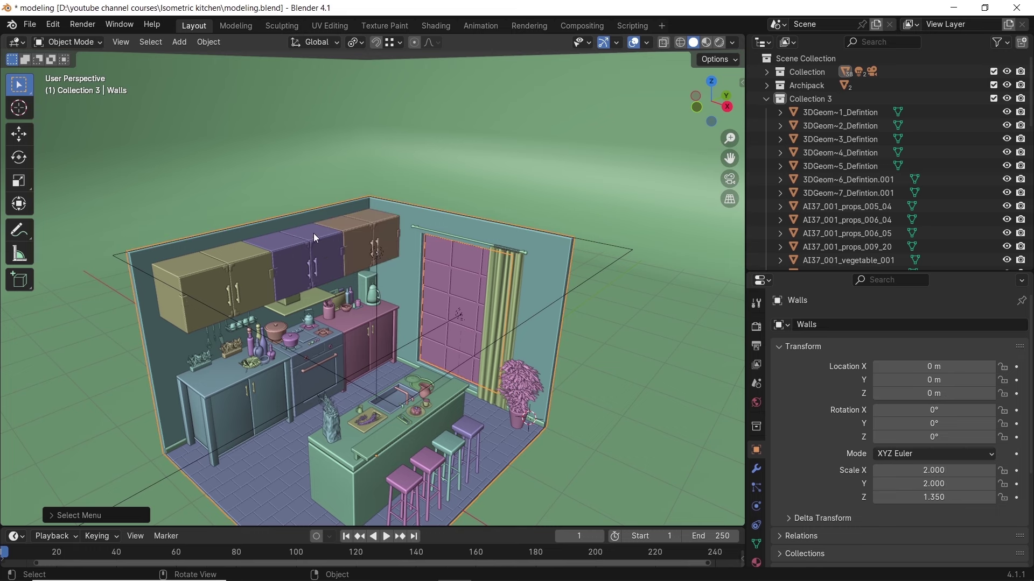
pyautogui.keyDown('alt'); pyautogui.click(401, 405); pyautogui.keyUp('alt')
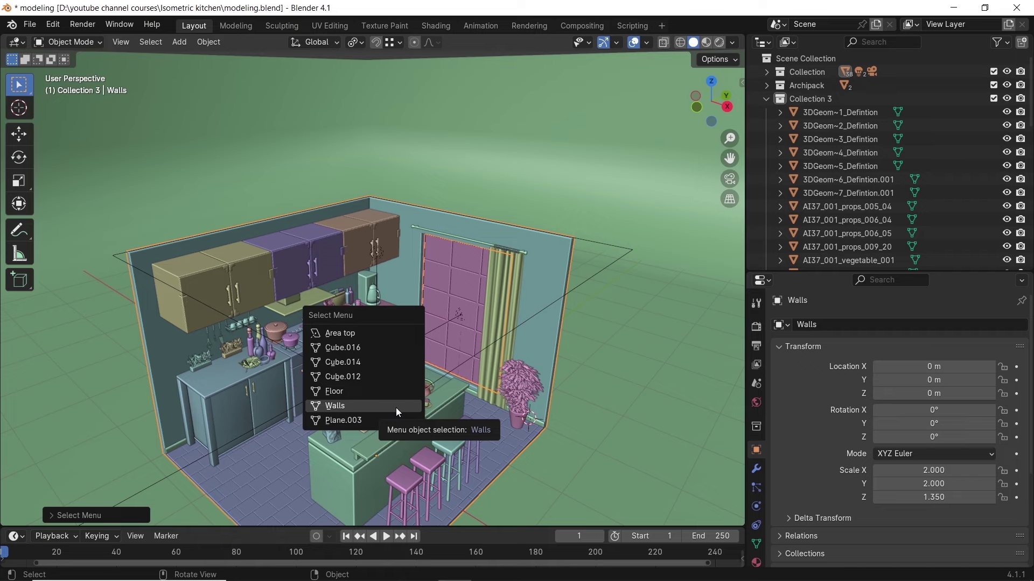
pyautogui.click(396, 396)
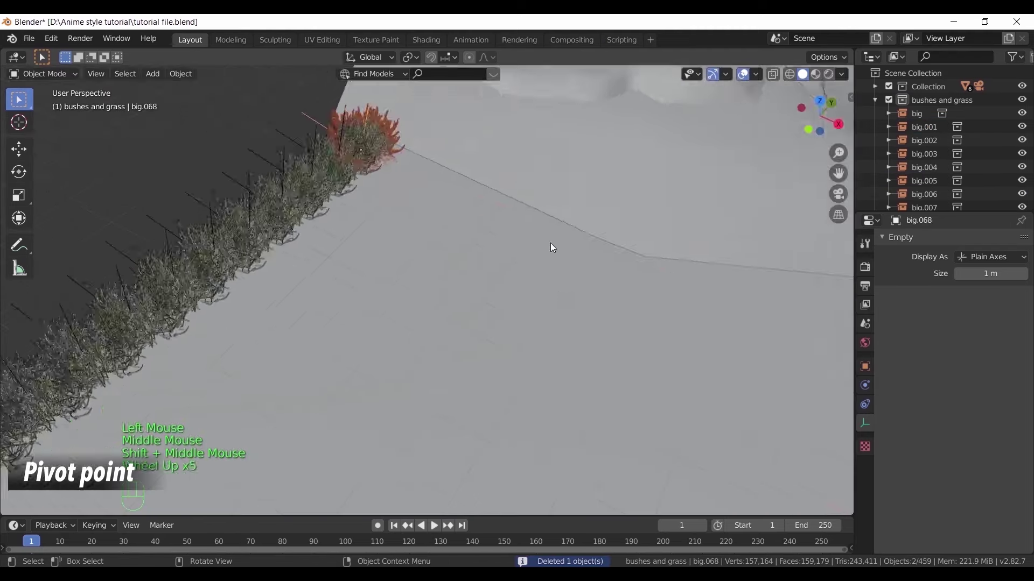
# Extend the row of bushes along the ground's edge with repeated duplicates, moving each one with the Z axis locked
pyautogui.keyDown('shift'); pyautogui.moveTo(553, 248); pyautogui.dragTo(431, 340, button='middle'); pyautogui.keyUp('shift')
pyautogui.hotkey('shift', 'd')
pyautogui.hotkey('shift', 'z')
pyautogui.click(455, 351)
pyautogui.hotkey('shift', 'd')
pyautogui.hotkey('shift', 'z')
pyautogui.click(536, 394)
pyautogui.keyDown('shift'); pyautogui.moveTo(726, 479); pyautogui.dragTo(404, 372, button='middle'); pyautogui.keyUp('shift')
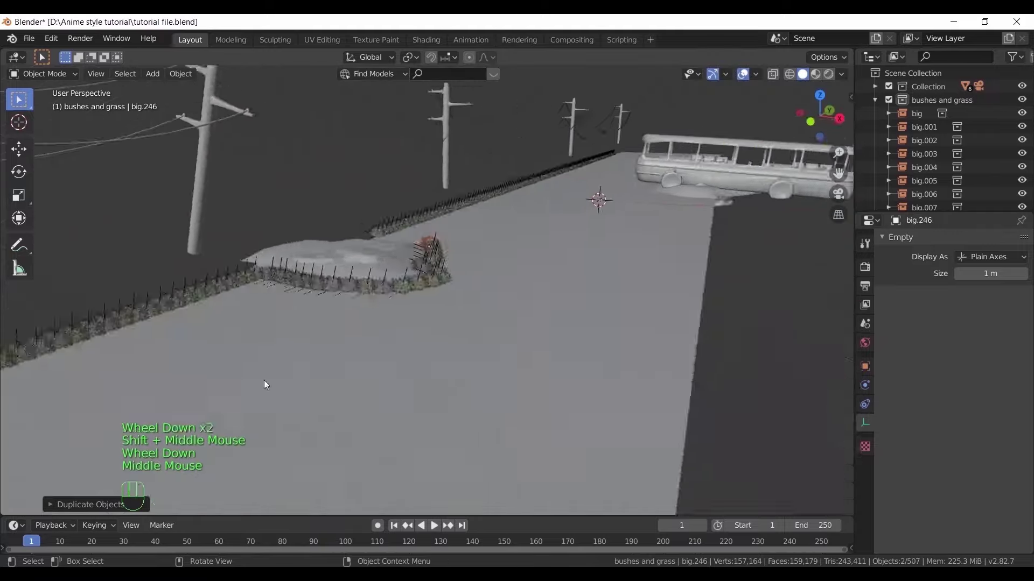
pyautogui.click(460, 319)
# Select several scattered bushes along the roadside row and set the transform pivot point to Individual Origins
pyautogui.scroll(-3, 503, 317)
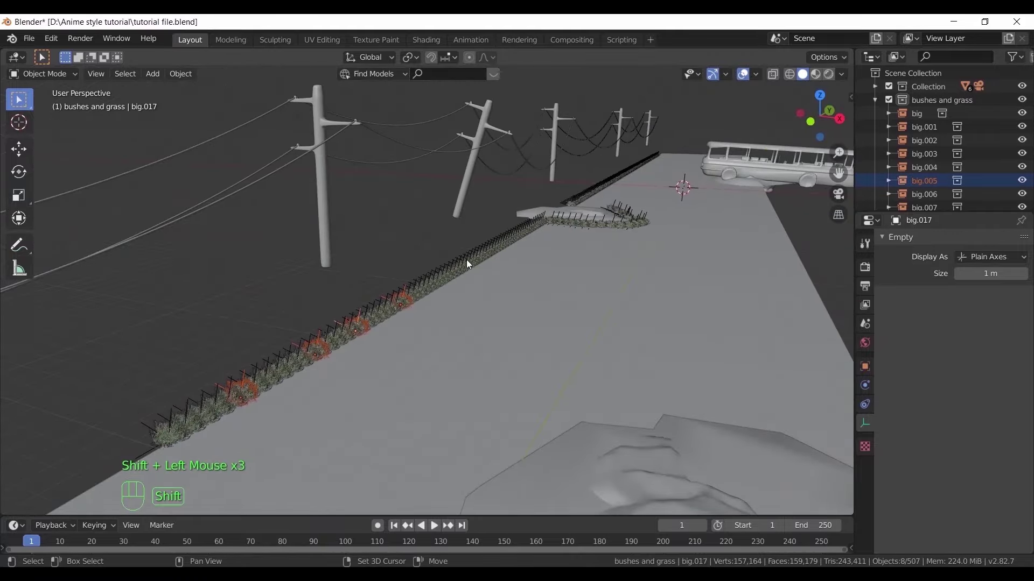
pyautogui.keyDown('shift'); pyautogui.click(467, 261); pyautogui.keyUp('shift')
pyautogui.keyDown('shift'); pyautogui.moveTo(467, 261); pyautogui.dragTo(487, 232, button='middle'); pyautogui.keyUp('shift')
pyautogui.scroll(1, 487, 232)
pyautogui.keyDown('shift'); pyautogui.moveTo(452, 215); pyautogui.dragTo(473, 194, button='middle'); pyautogui.keyUp('shift')
pyautogui.click(410, 57)
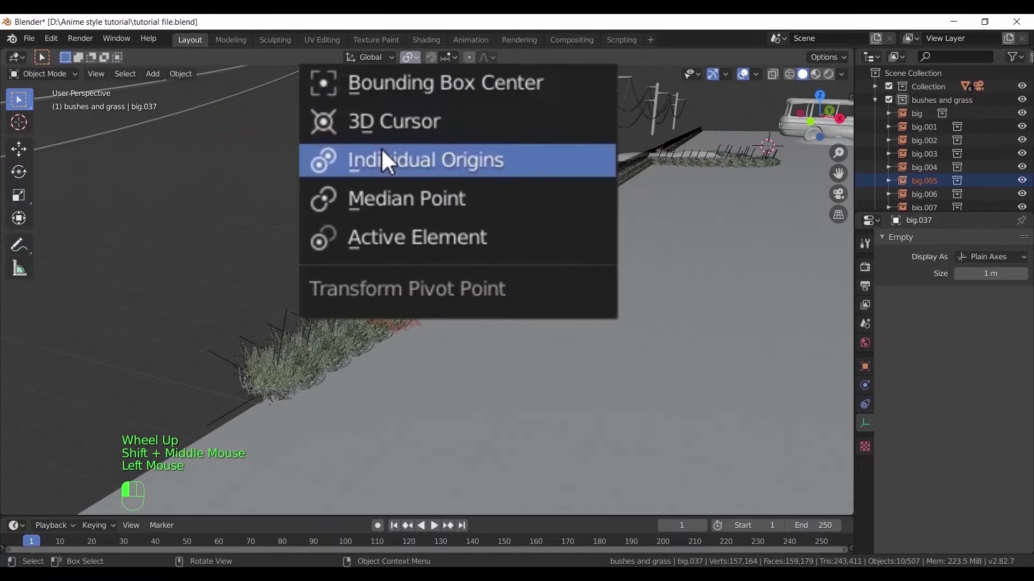
pyautogui.click(431, 101)
# Scale the selected roadside bushes along the Z axis about their own origins
pyautogui.press('s')
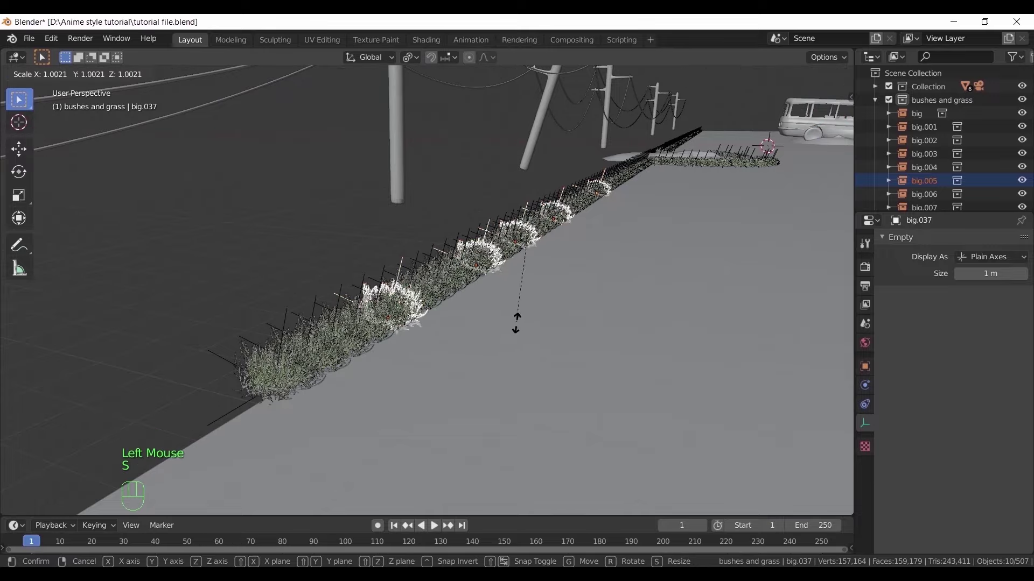
pyautogui.press('z')
pyautogui.click(514, 344)
# Rescale a bush near the front end of the roadside row to vary its size
pyautogui.click(301, 368)
pyautogui.press('s')
pyautogui.click(286, 379)
pyautogui.click(263, 380)
# Rotate a bush in the middle of the row about the Z axis and rescale it
pyautogui.click(497, 245)
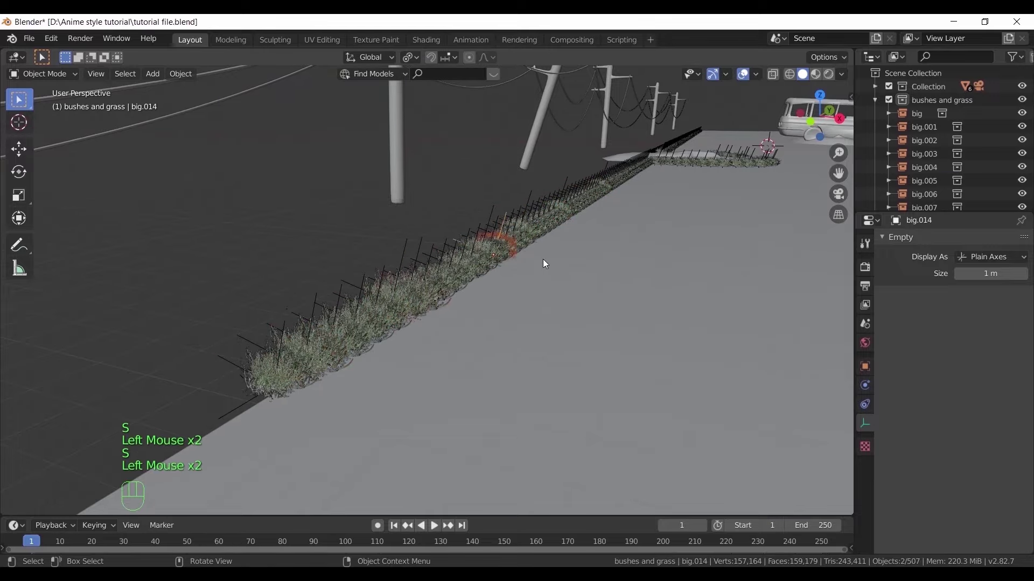
pyautogui.press('r')
pyautogui.press('z')
pyautogui.press('s')
pyautogui.click(596, 247)
# Select further bushes toward the far end of the roadside row and rescale them
pyautogui.keyDown('shift'); pyautogui.click(490, 240); pyautogui.keyUp('shift')
pyautogui.keyDown('shift'); pyautogui.click(601, 190); pyautogui.keyUp('shift')
pyautogui.press('s')
pyautogui.click(532, 238)
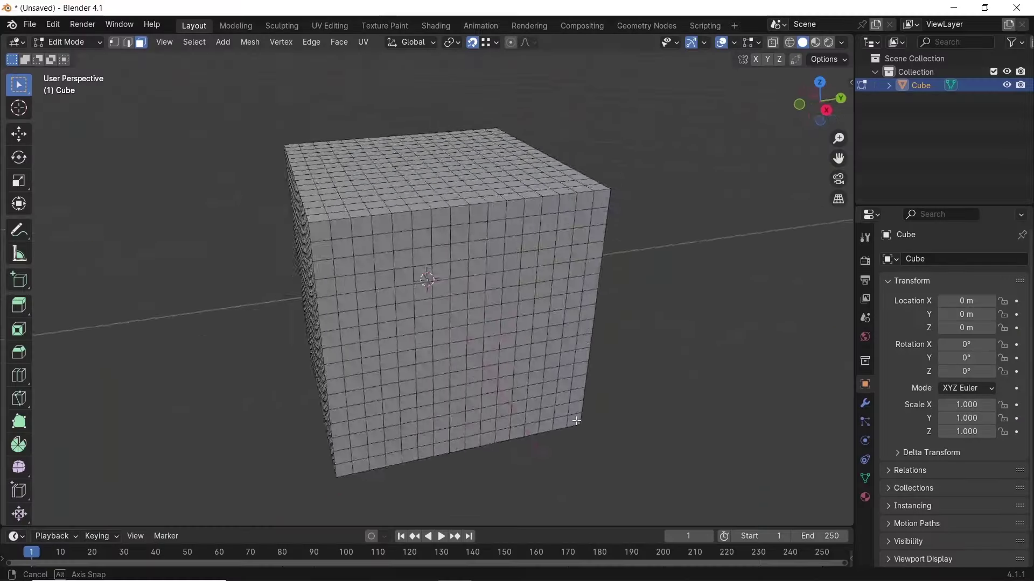
# Select the faces at the cube's near upper corner and grow the selection outward several times
pyautogui.moveTo(603, 420); pyautogui.dragTo(650, 426, button='middle')
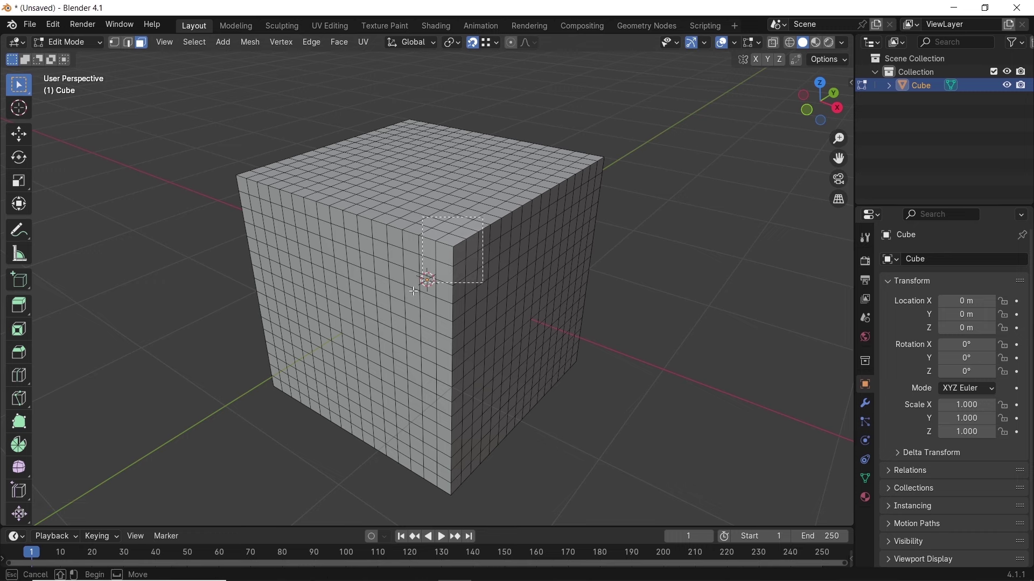
pyautogui.moveTo(413, 291); pyautogui.dragTo(412, 294)
pyautogui.press('ctrl+KP_Subtract')
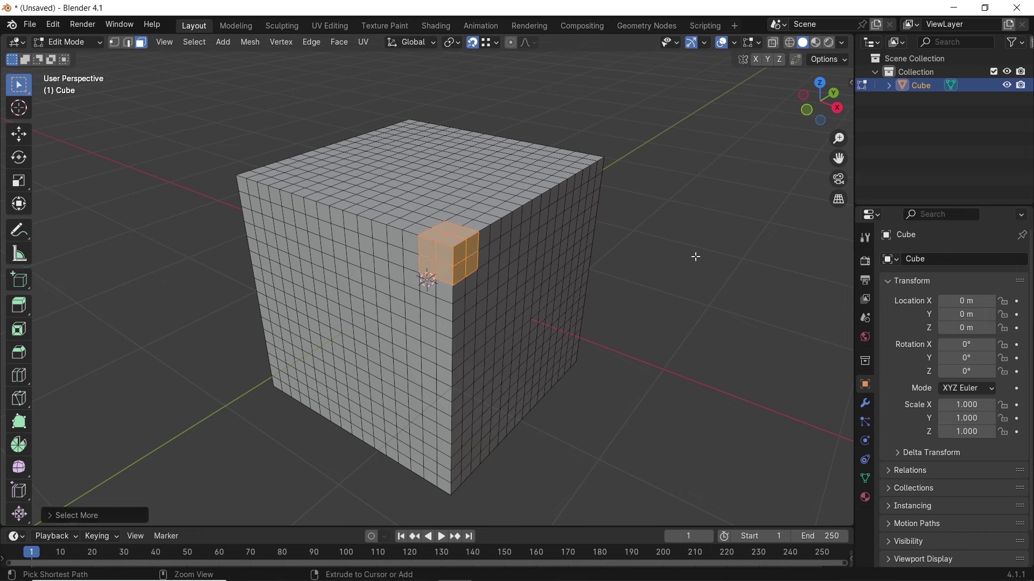
pyautogui.press('ctrl+KP_Add')
pyautogui.press('ctrl+KP_Add')
pyautogui.press('ctrl+KP_Add')
pyautogui.press('ctrl+KP_Add')
pyautogui.press('ctrl+KP_Add')
# Shrink the corner face selection step by step to a two-by-two patch on each side of the cube
pyautogui.press('ctrl+KP_Subtract')
pyautogui.press('ctrl+KP_Subtract')
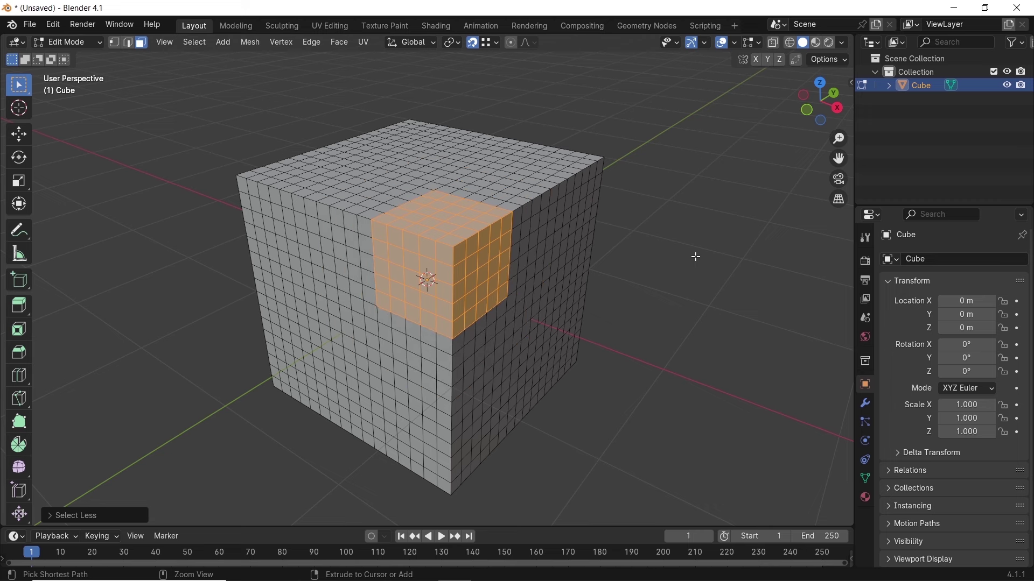
pyautogui.press('ctrl+KP_Subtract')
pyautogui.press('ctrl+KP_Subtract')
pyautogui.press('ctrl+KP_Subtract')
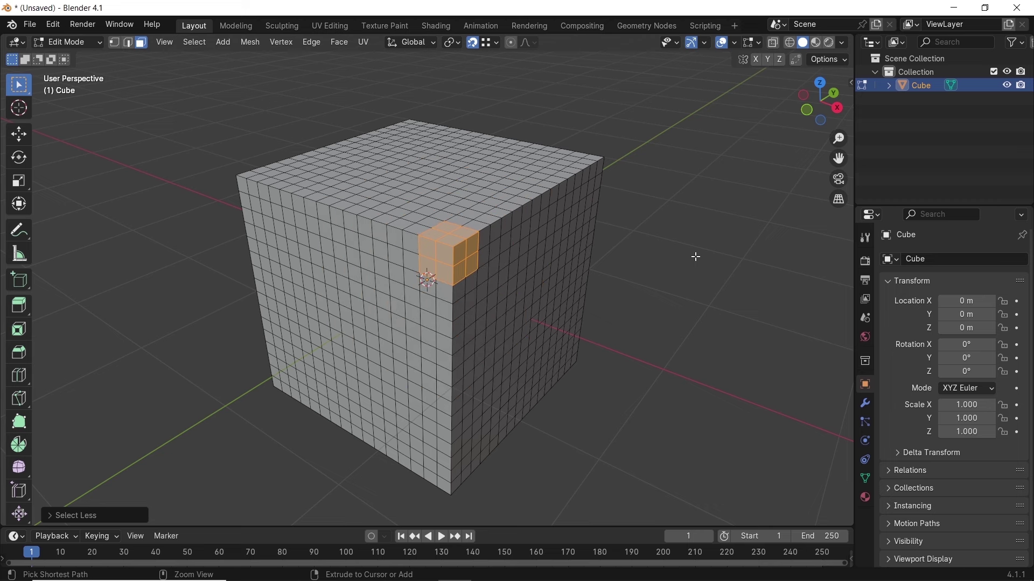
# Expand the corner face selection by one ring using Select More
pyautogui.click(189, 44)
pyautogui.moveTo(278, 237)
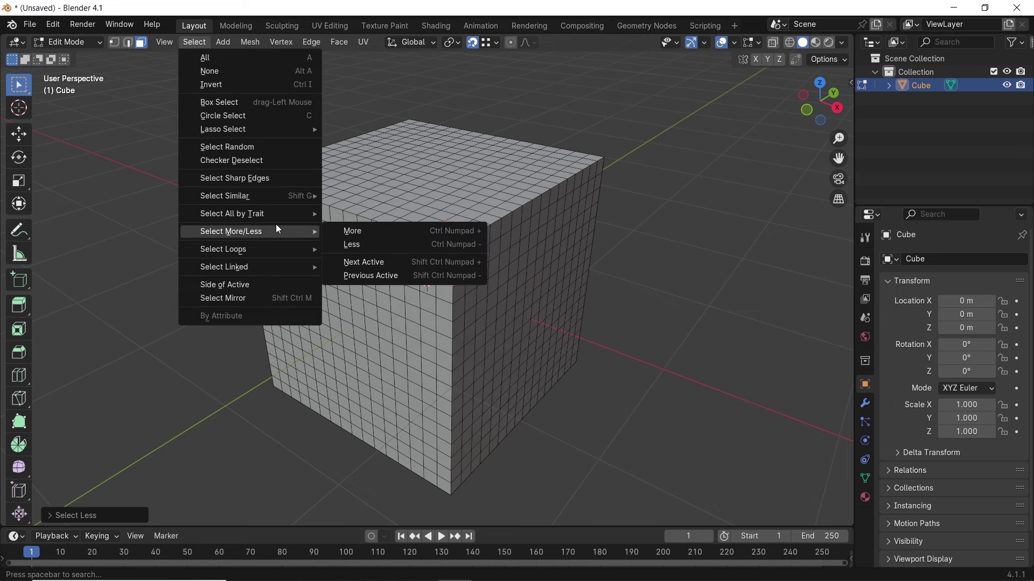
pyautogui.click(343, 232)
pyautogui.moveTo(635, 254); pyautogui.dragTo(638, 341, button='middle')
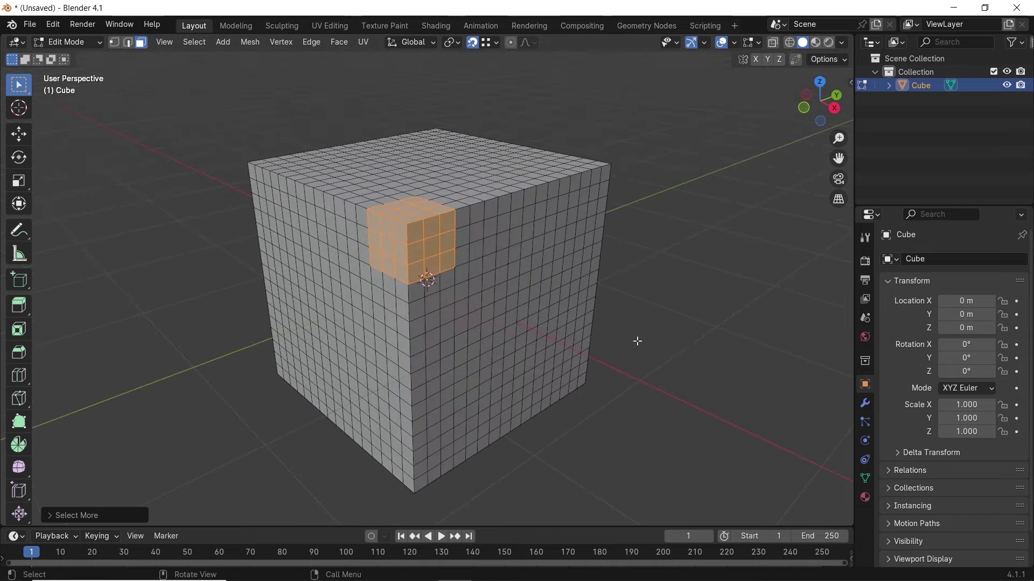
# Add a UV sphere bulging through the cube and select the three faces meeting at the cube's near upper corner
pyautogui.hotkey('shift', 'a')
pyautogui.click(499, 221)
pyautogui.click(403, 236)
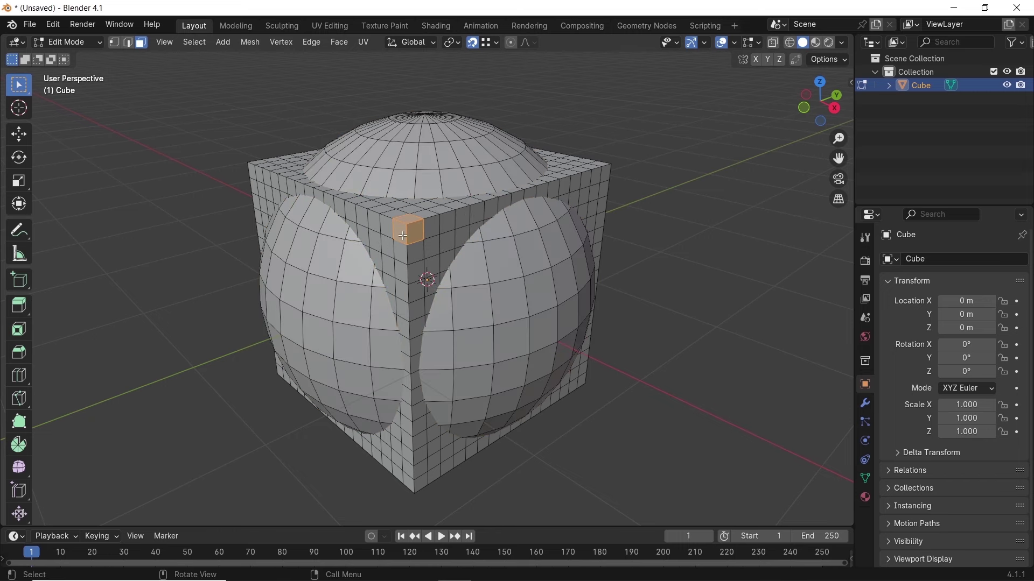
# Grow the corner face selection up to the sphere's bulges and shrink it back to three-by-three faces per side
pyautogui.press('ctrl+KP_Add')
pyautogui.press('ctrl+KP_Add')
pyautogui.press('ctrl+KP_Add')
pyautogui.press('ctrl+KP_Add')
pyautogui.press('ctrl+KP_Add')
pyautogui.press('ctrl+KP_Add')
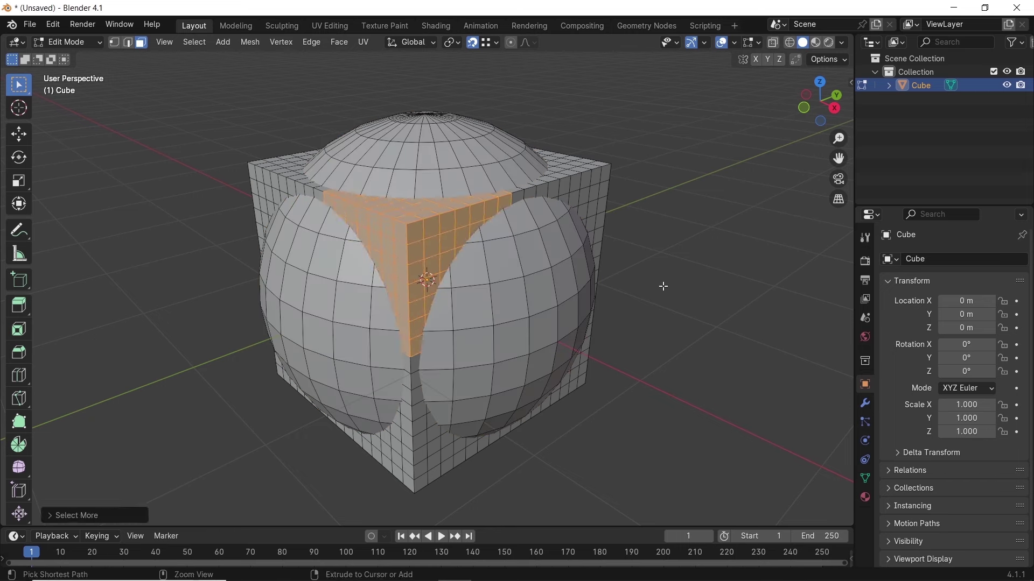
pyautogui.press('ctrl+KP_Subtract')
pyautogui.press('ctrl+KP_Subtract')
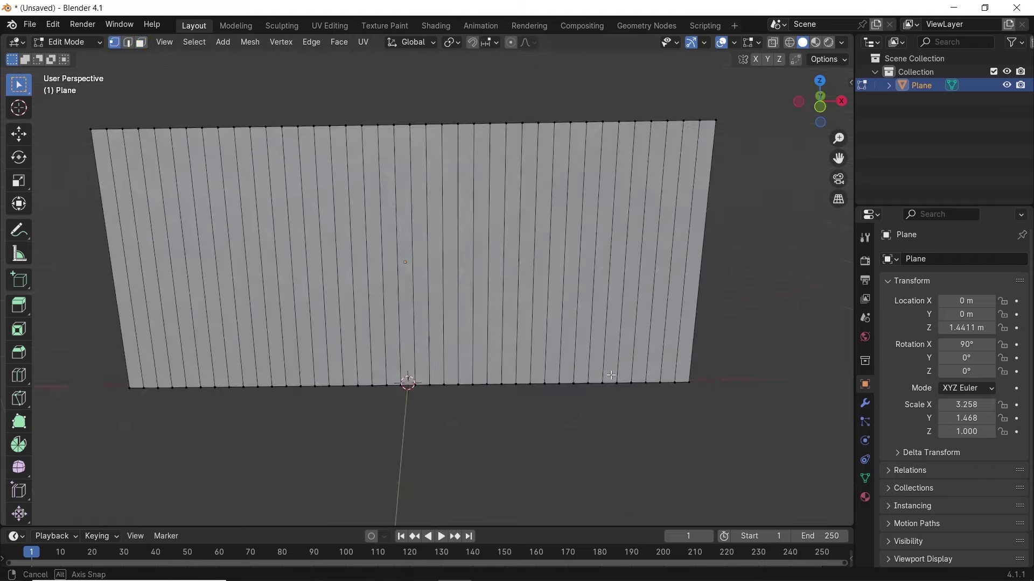
# Select every other strip of the subdivided plane individually, starting with the outermost strip at the near end
pyautogui.moveTo(411, 385); pyautogui.dragTo(581, 343, button='middle')
pyautogui.press('3')
pyautogui.click(164, 308)
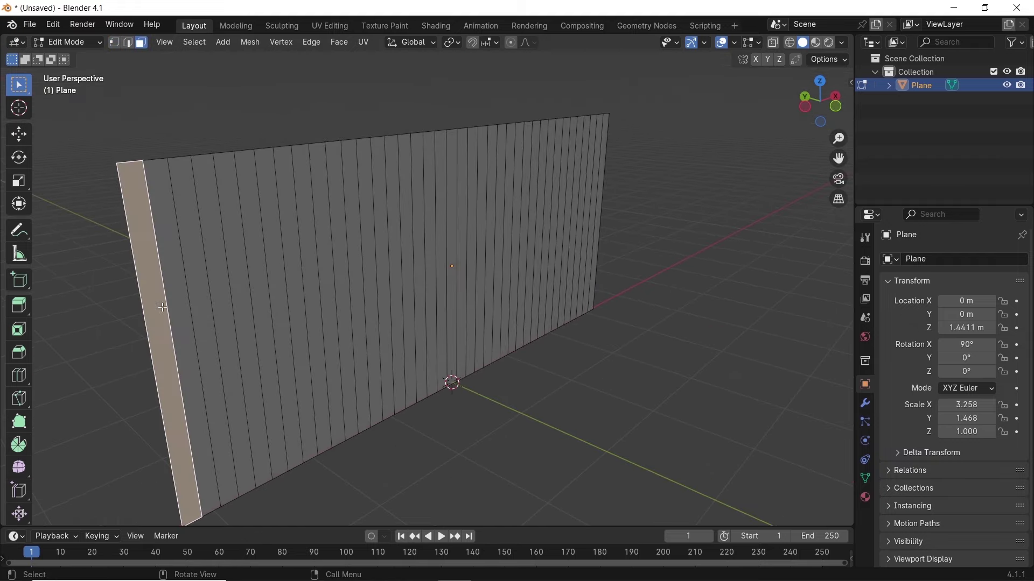
pyautogui.keyDown('shift'); pyautogui.click(195, 291); pyautogui.keyUp('shift')
pyautogui.keyDown('shift'); pyautogui.click(245, 289); pyautogui.keyUp('shift')
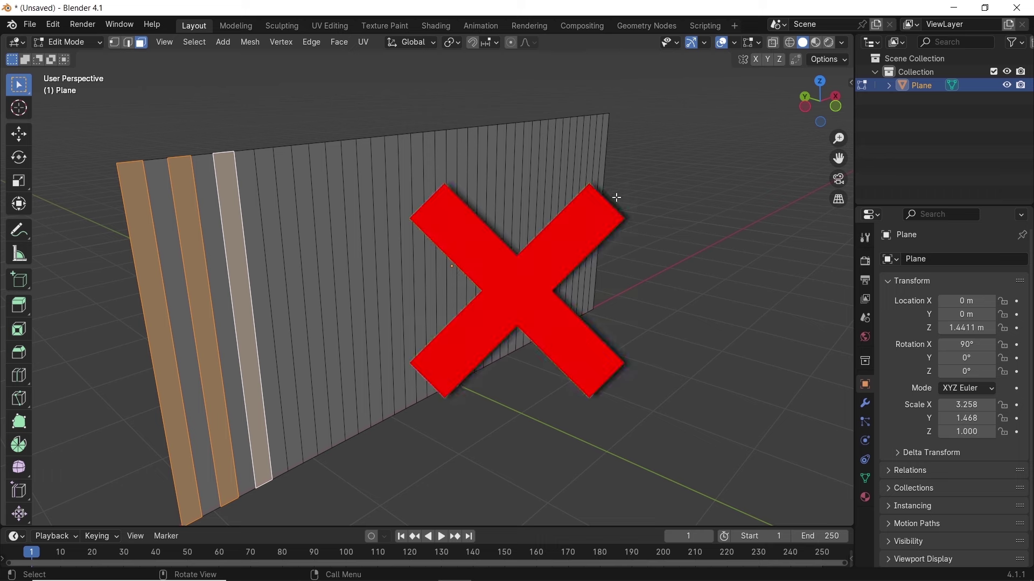
# Select all strips of the plane and apply Checker Deselect to keep every other one
pyautogui.hotkey('alt', 'a')
pyautogui.press('a')
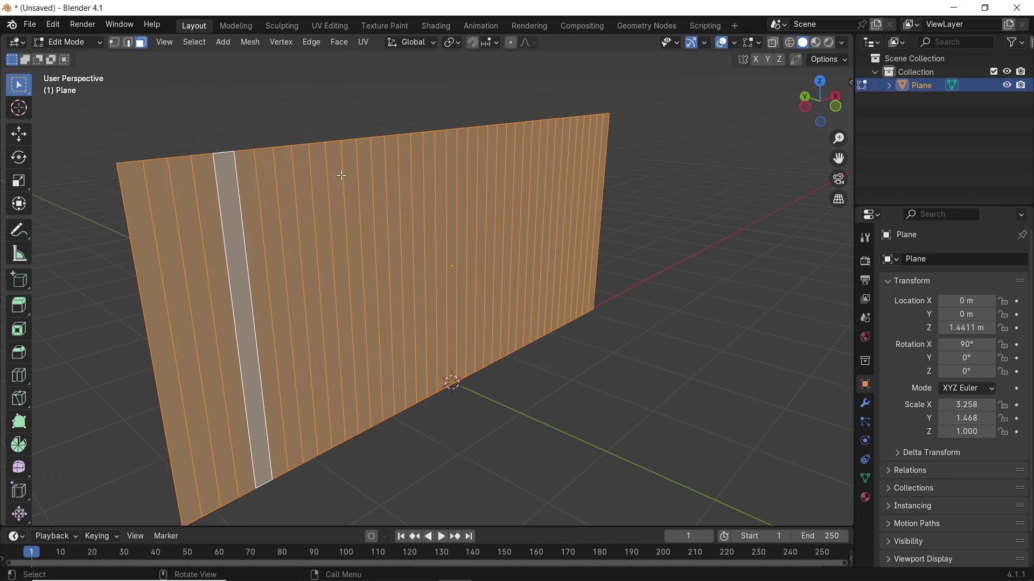
pyautogui.click(195, 43)
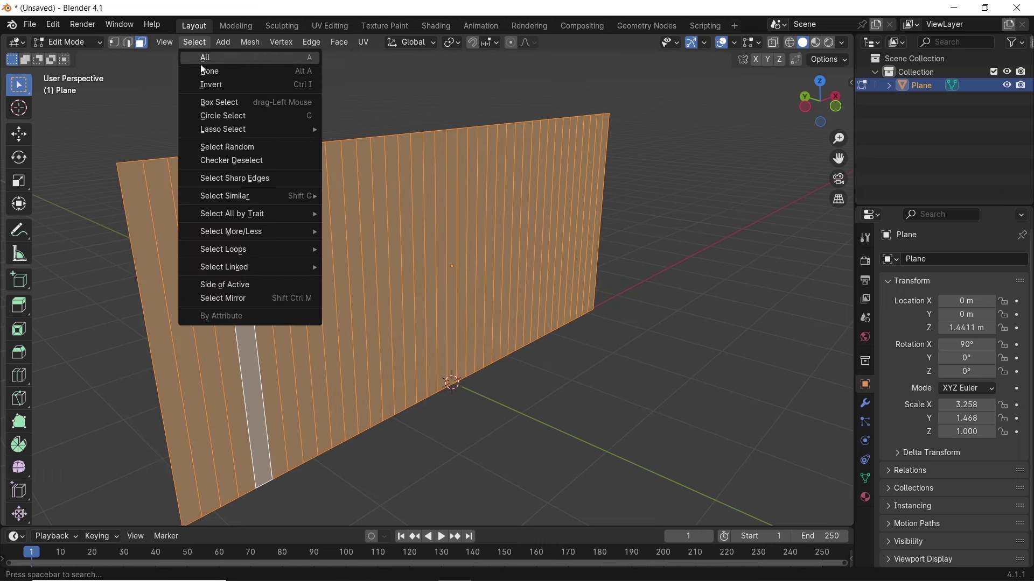
pyautogui.click(231, 158)
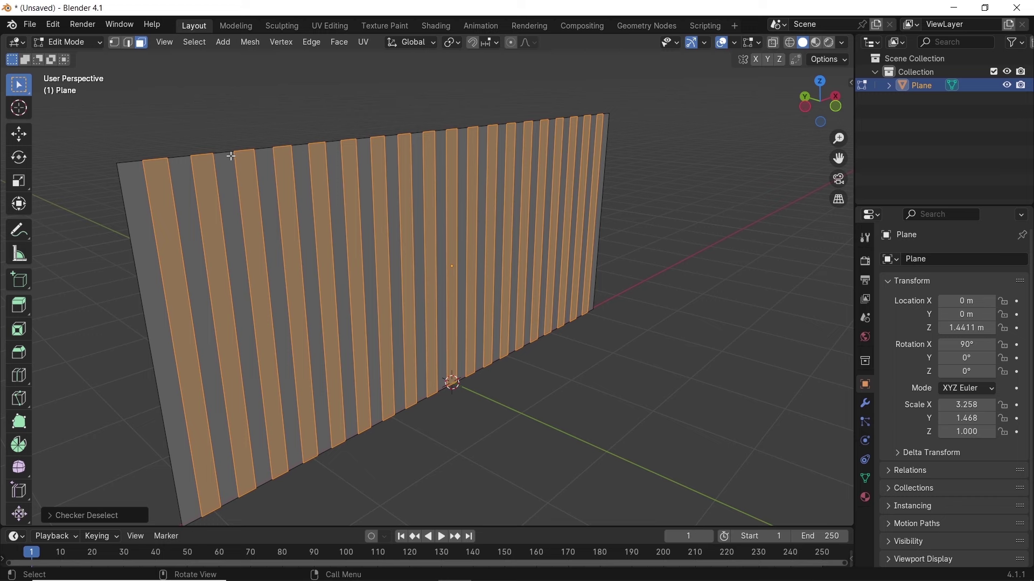
# Try Checker Deselect with an Offset of 1 and with Deselected at 2, returning each to its default
pyautogui.click(96, 518)
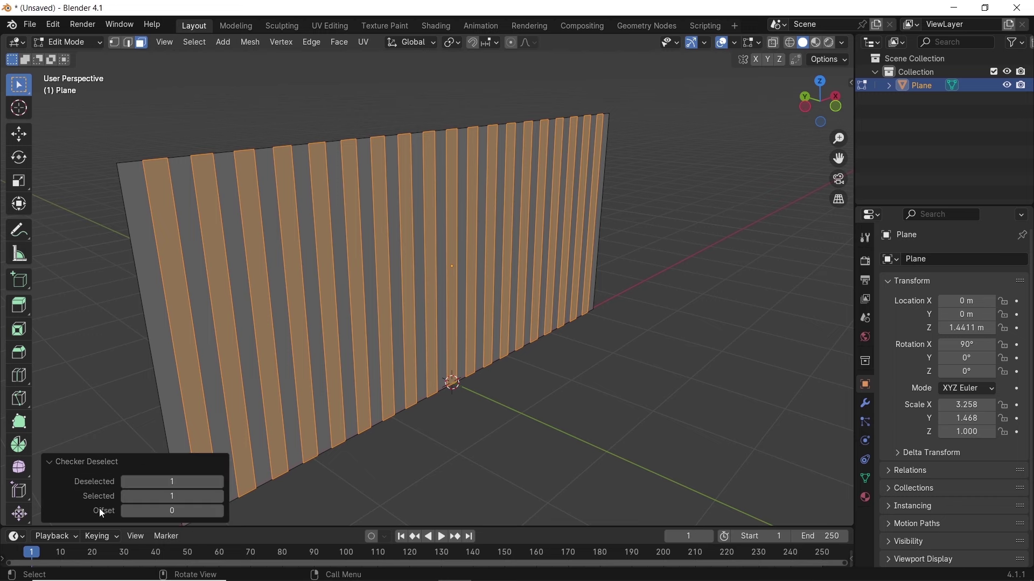
pyautogui.click(219, 514)
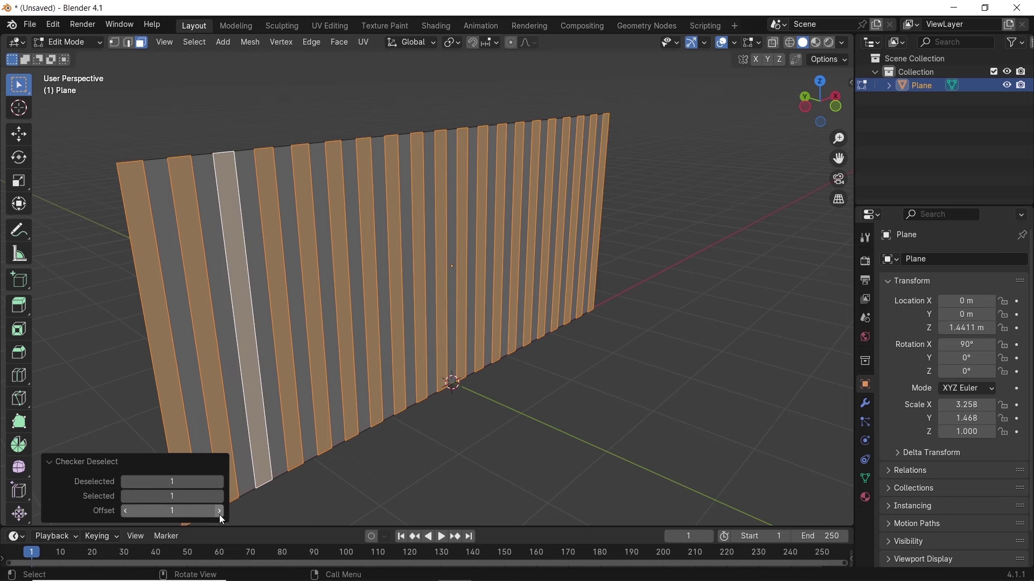
pyautogui.click(219, 514)
pyautogui.click(220, 485)
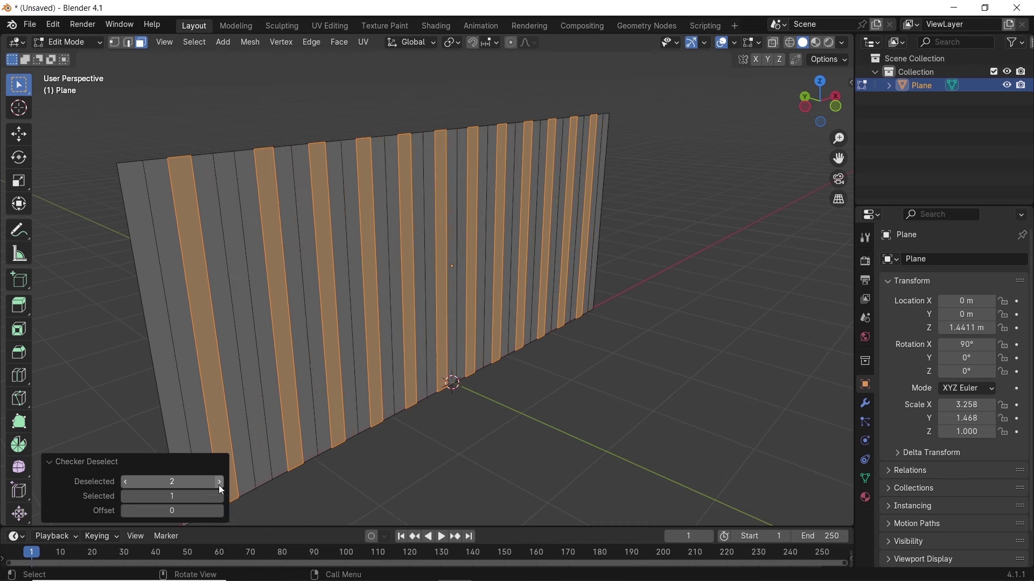
pyautogui.click(125, 482)
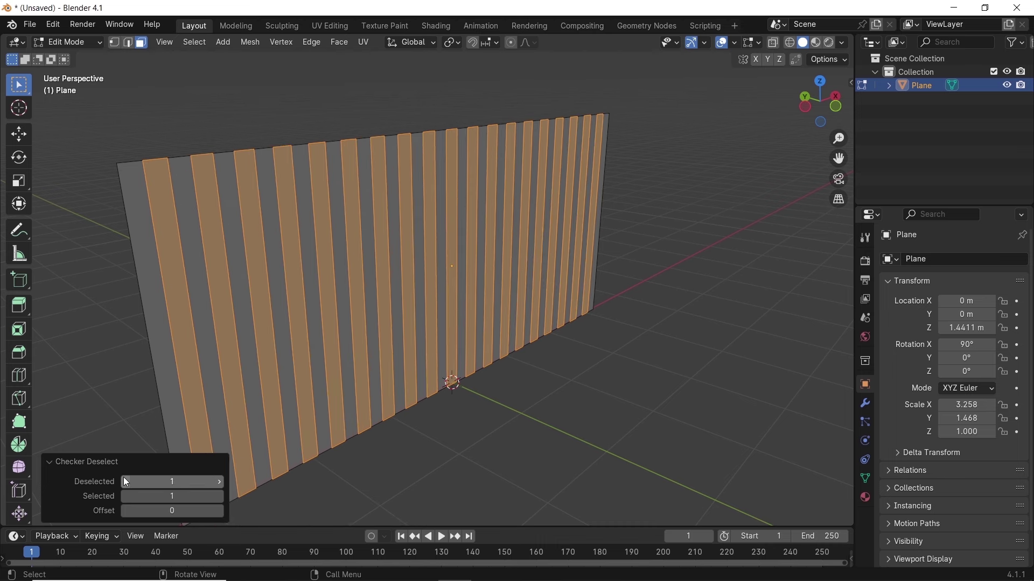
# Raise the Checker Deselect Selected value to 2 and further to keep wider groups of adjacent strips
pyautogui.click(219, 496)
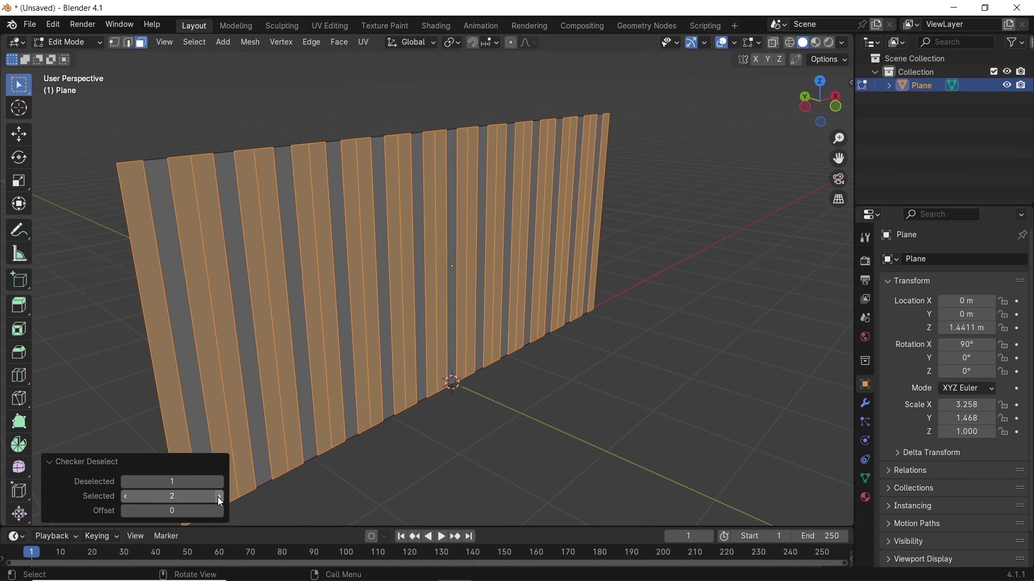
pyautogui.click(219, 496)
pyautogui.click(219, 496)
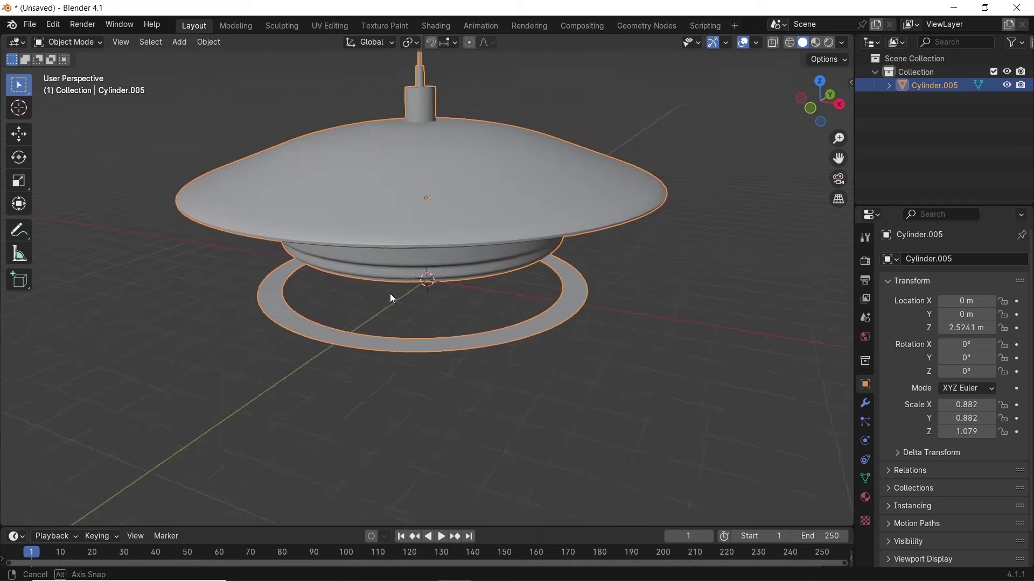
# Bridge the open edge loop under the lamp body to the inner edge loop of the flat ring below it
pyautogui.moveTo(389, 293); pyautogui.dragTo(679, 291, button='middle')
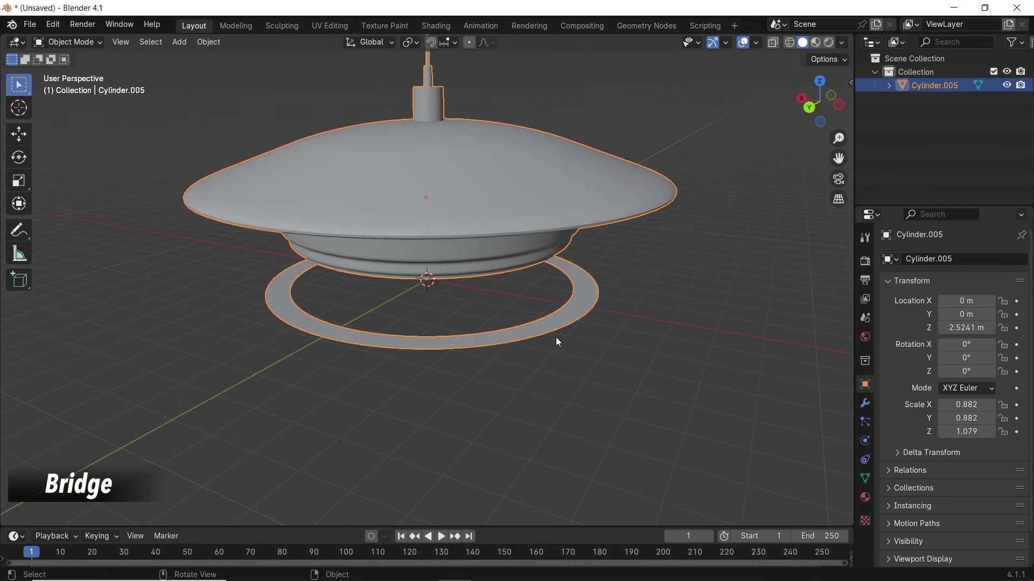
pyautogui.moveTo(565, 340); pyautogui.dragTo(536, 279, button='middle')
pyautogui.press('Tab')
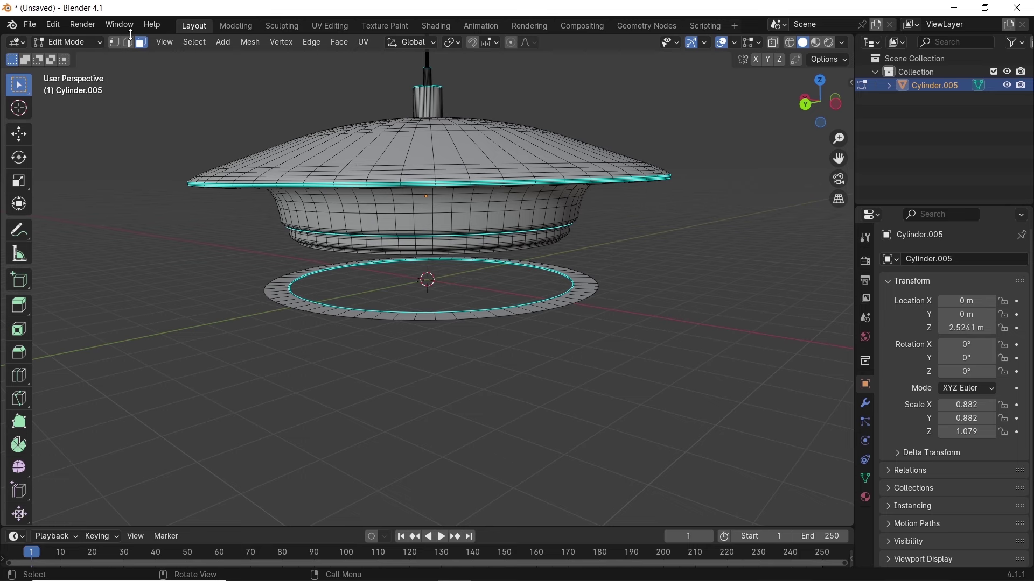
pyautogui.scroll(3, 471, 265)
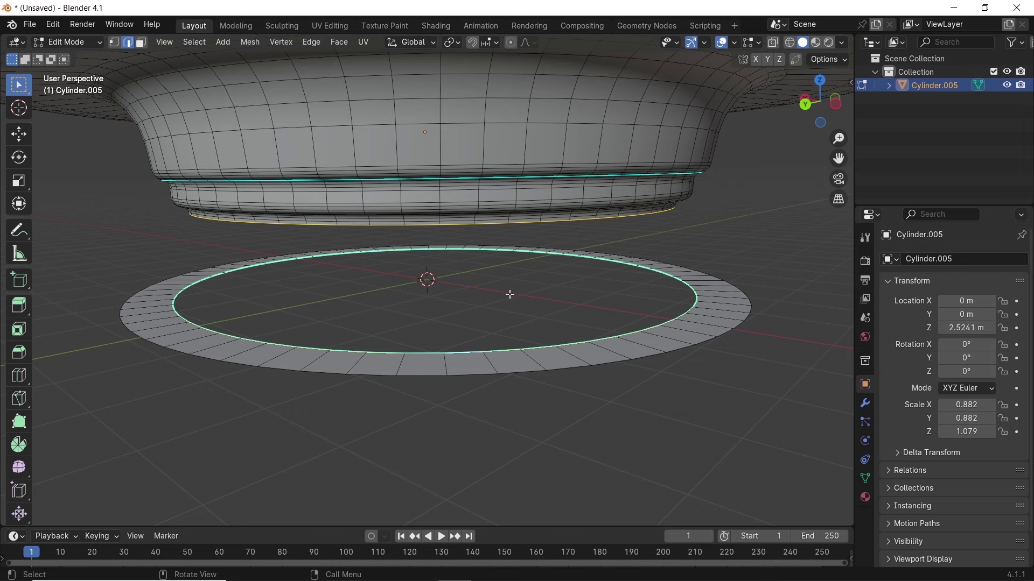
pyautogui.hotkey('ctrl', 'e')
pyautogui.click(504, 226)
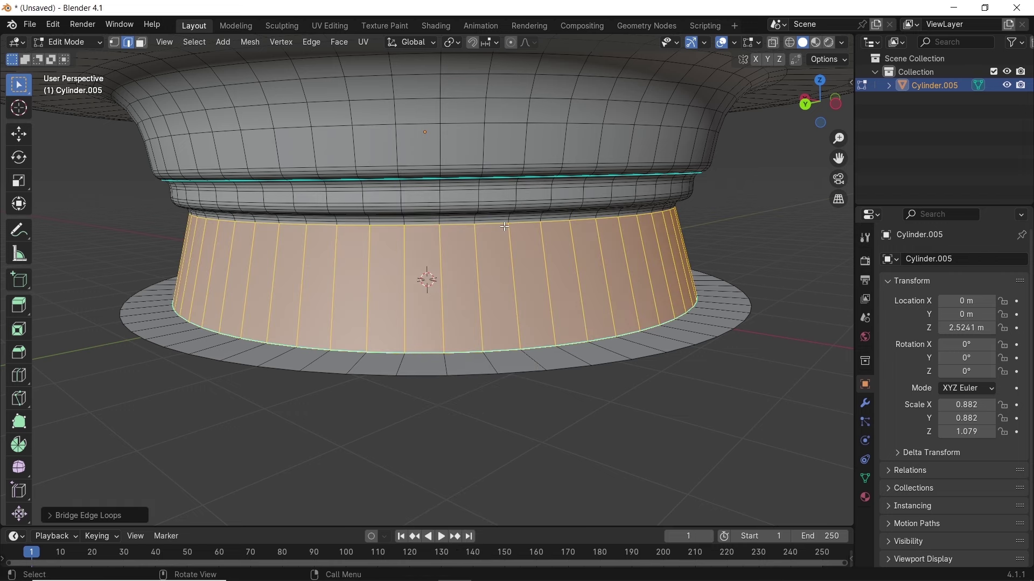
# Set the Twist of the bridge between the lamp body and the ring to 5
pyautogui.click(112, 517)
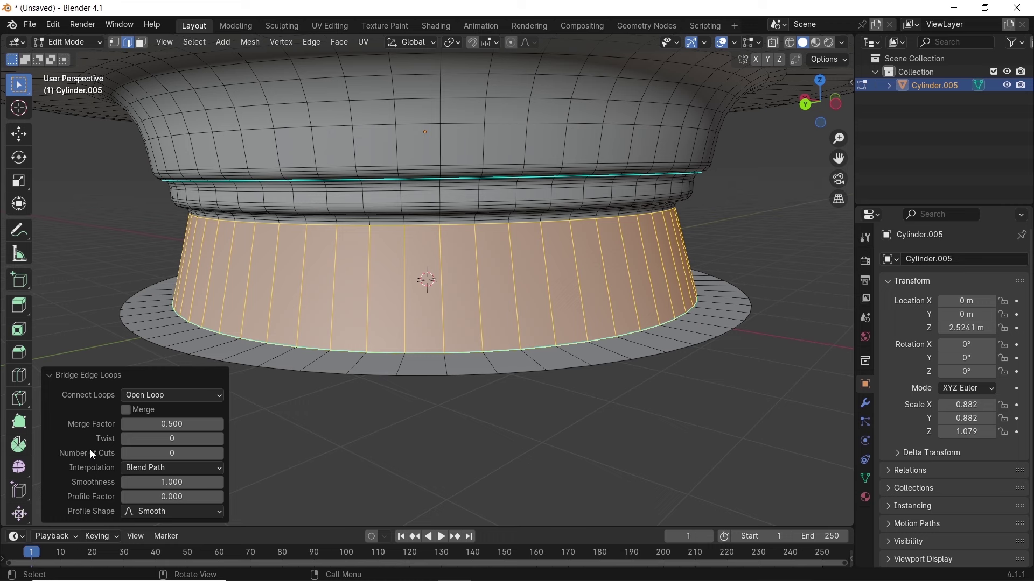
pyautogui.click(220, 442)
pyautogui.click(220, 442)
pyautogui.click(219, 442)
pyautogui.click(220, 442)
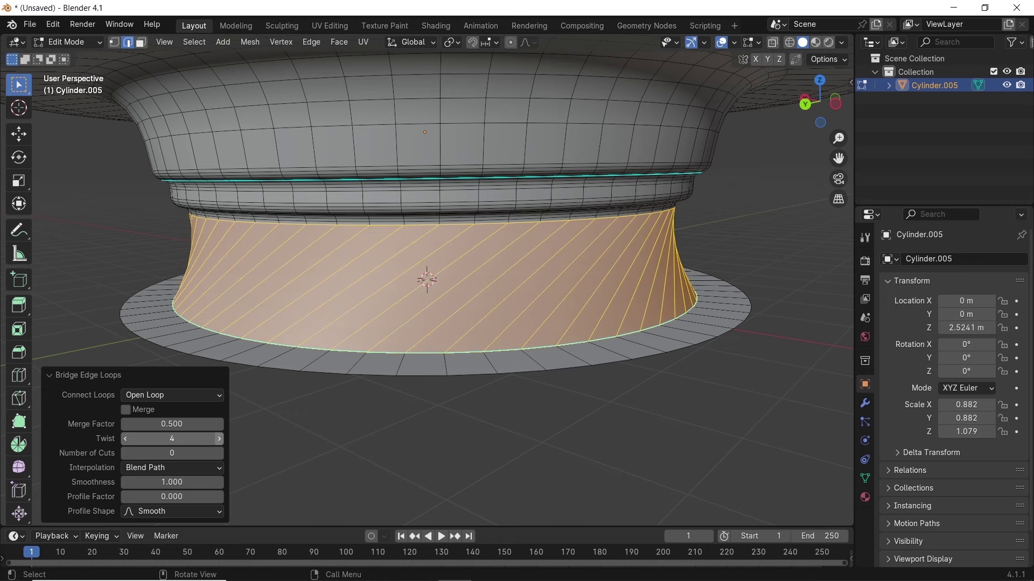
pyautogui.moveTo(248, 439); pyautogui.dragTo(264, 439)
pyautogui.click(126, 440)
pyautogui.click(126, 439)
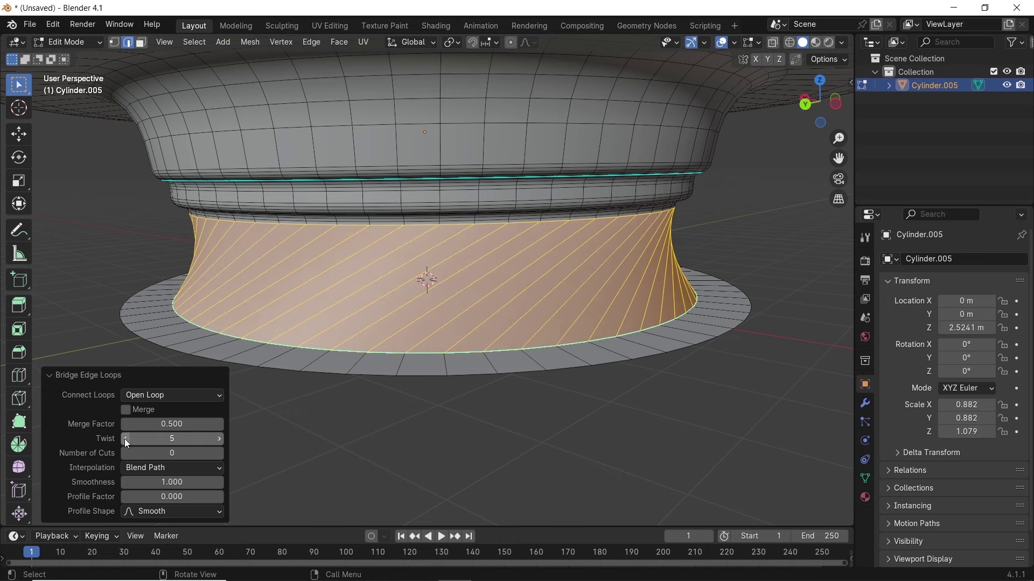
# Set the bridge's Number of Cuts to 4 and inspect the joined lamp in Object Mode
pyautogui.click(220, 454)
pyautogui.click(219, 454)
pyautogui.click(219, 454)
pyautogui.click(219, 454)
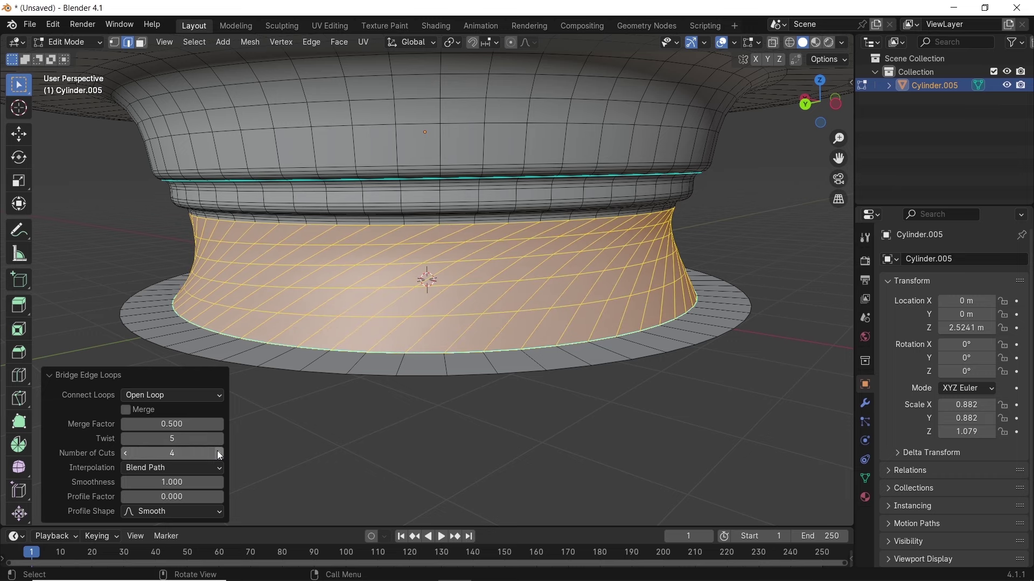
pyautogui.click(177, 512)
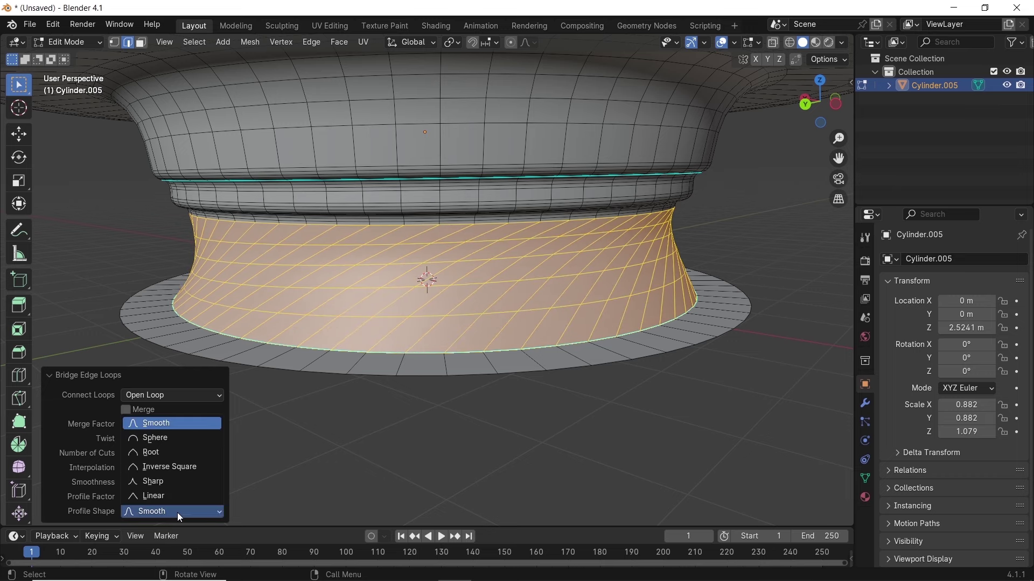
pyautogui.press('Tab')
pyautogui.scroll(-5, 721, 252)
pyautogui.moveTo(514, 322); pyautogui.dragTo(474, 325, button='middle')
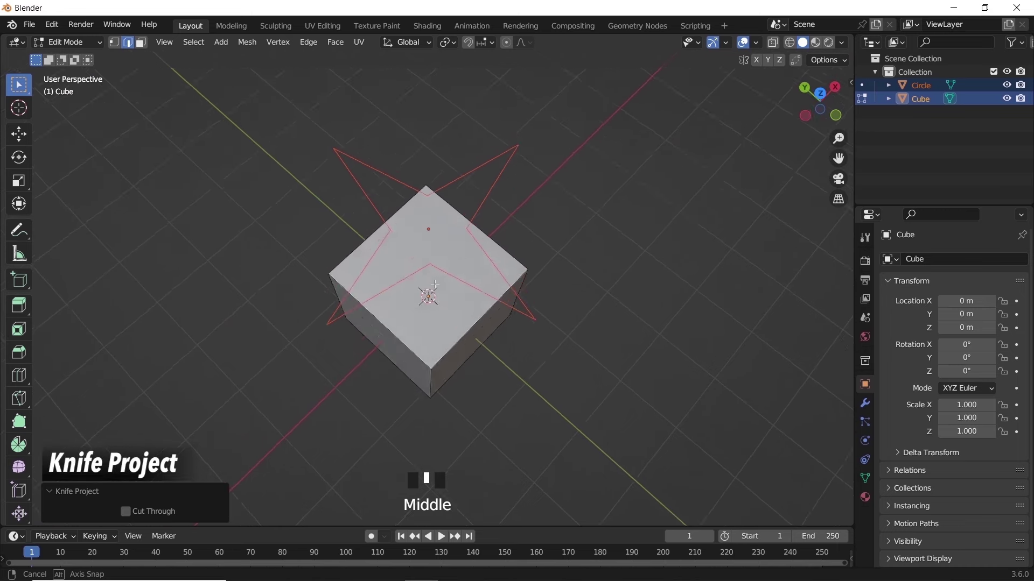
pyautogui.moveTo(435, 285); pyautogui.dragTo(436, 296, button='middle')
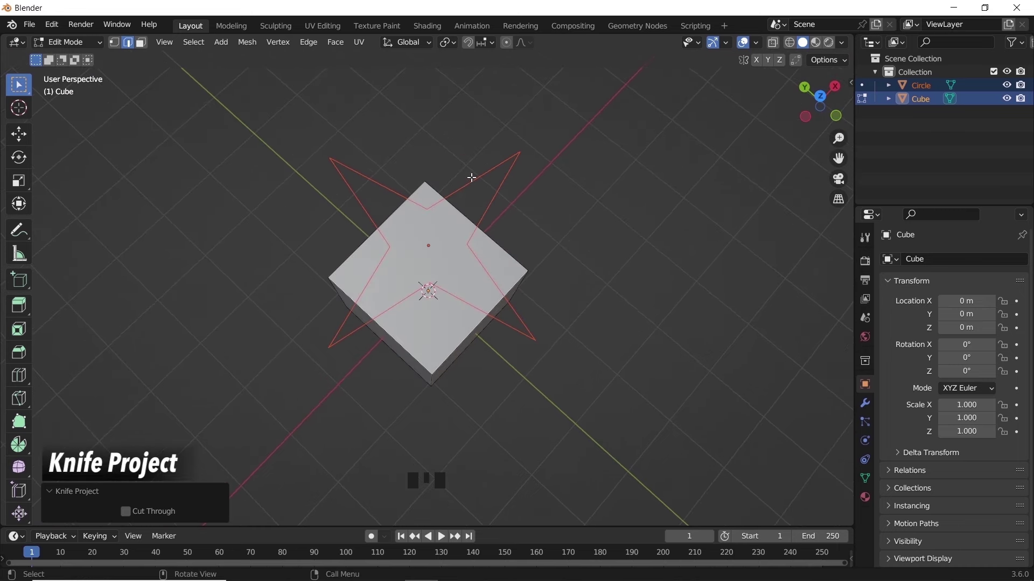
# Edit the cube with the star-shaped Circle also selected and cut the star outline into it with Knife Project
pyautogui.press('Tab')
pyautogui.click(511, 262)
pyautogui.press('Tab')
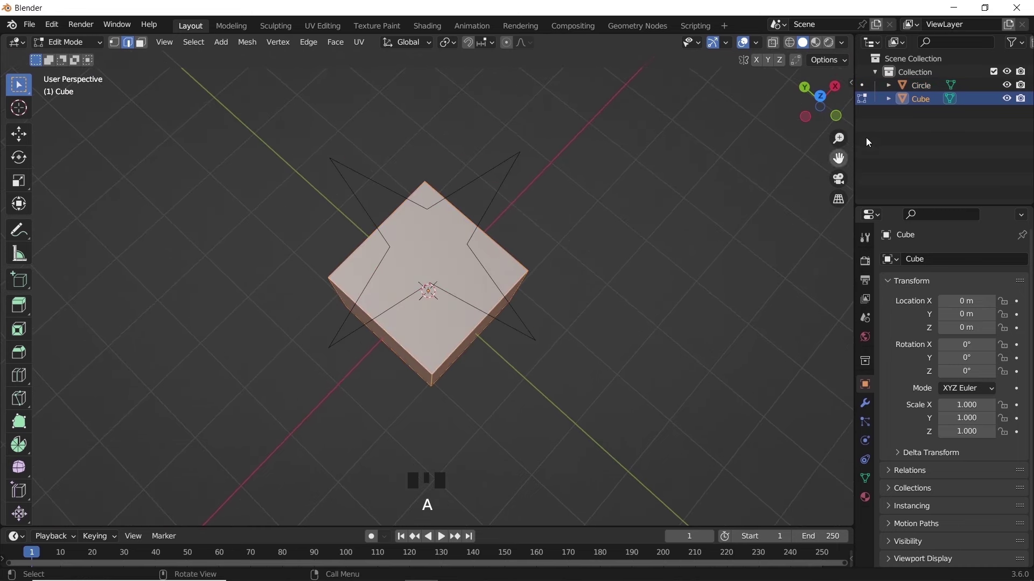
pyautogui.click(247, 42)
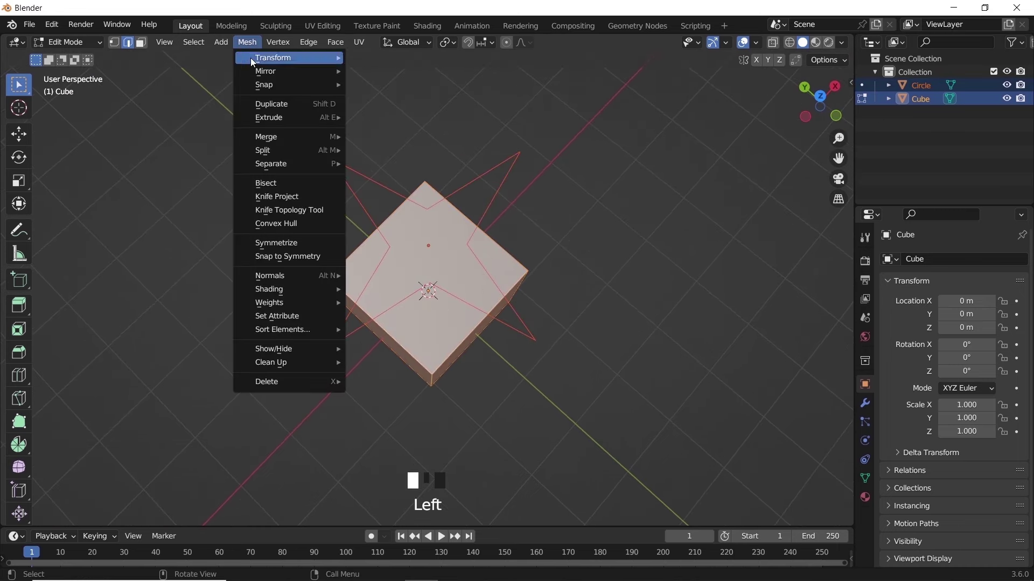
pyautogui.click(262, 197)
pyautogui.moveTo(535, 282); pyautogui.dragTo(602, 268, button='middle')
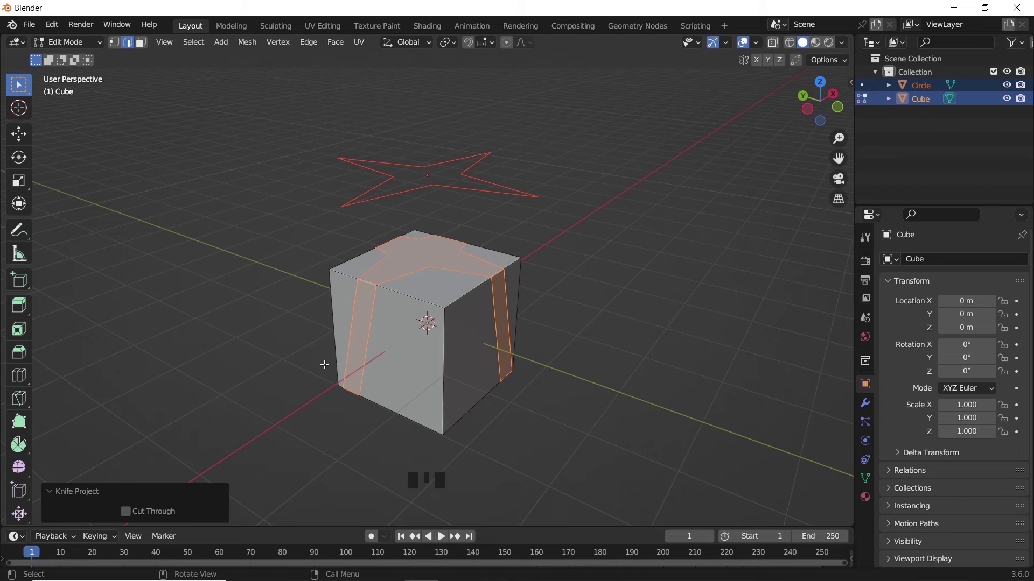
pyautogui.moveTo(501, 297); pyautogui.dragTo(540, 328, button='middle')
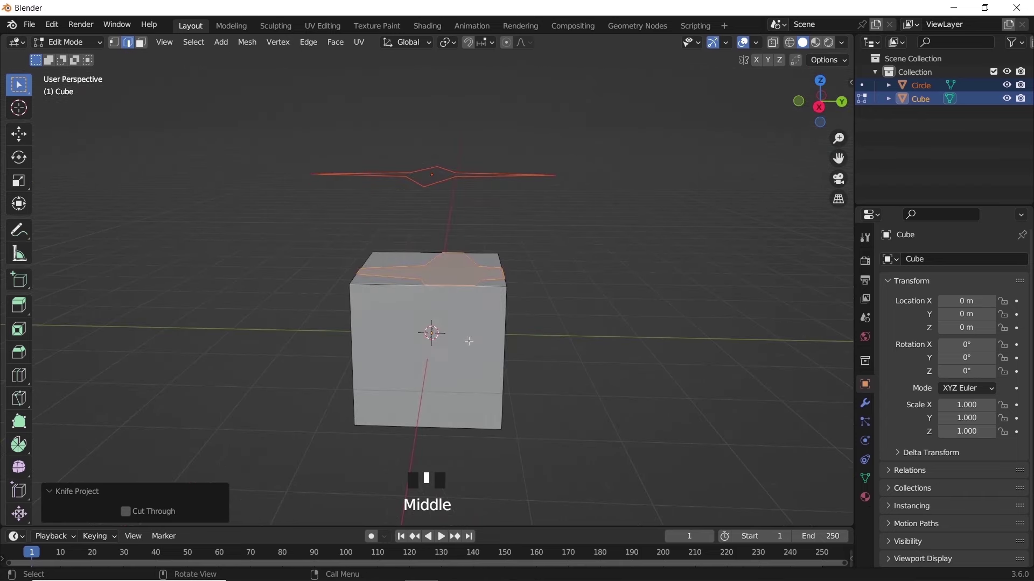
pyautogui.moveTo(469, 341); pyautogui.dragTo(591, 446, button='middle')
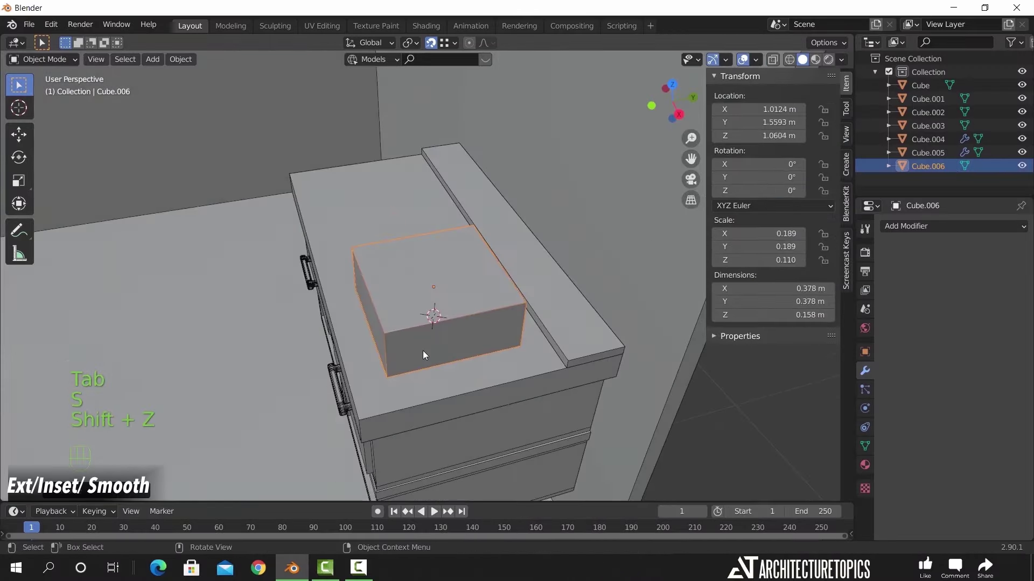
pyautogui.press('Tab')
# Hollow the box on the counter into a basin by insetting and extruding its top face, and add a supporting loop cut near one side
pyautogui.press('i')
pyautogui.press('e')
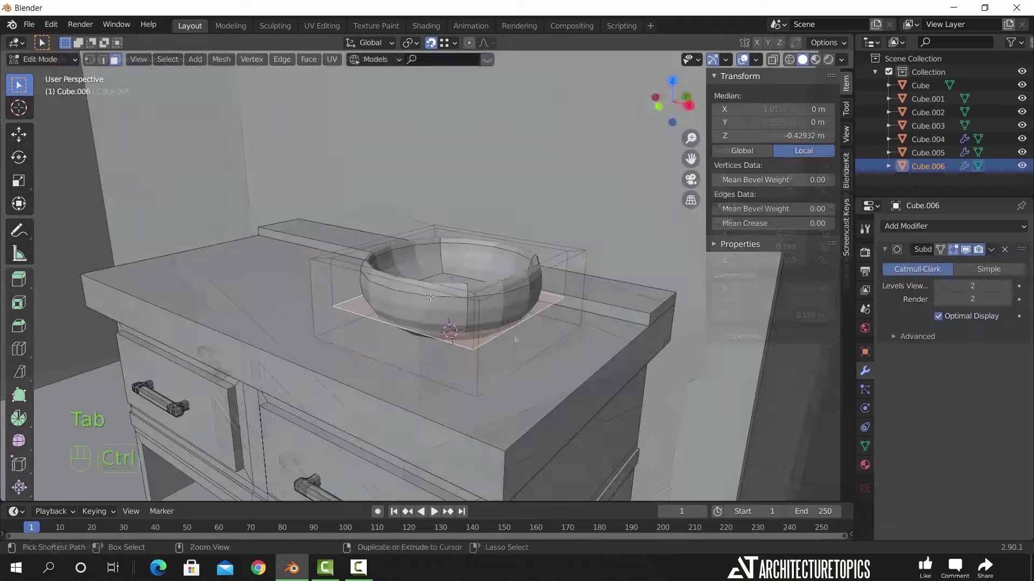
pyautogui.hotkey('ctrl', 'r')
pyautogui.click(535, 294)
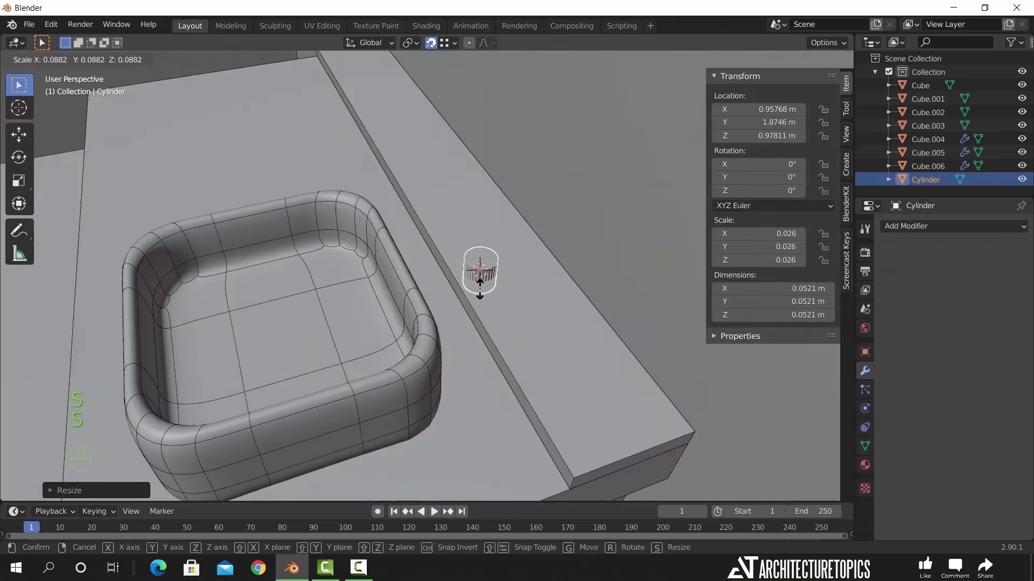
# Flatten the small cylinder along Z, adjust its height on the raised ledge behind the basin and scale it
pyautogui.press('z')
pyautogui.click(516, 298)
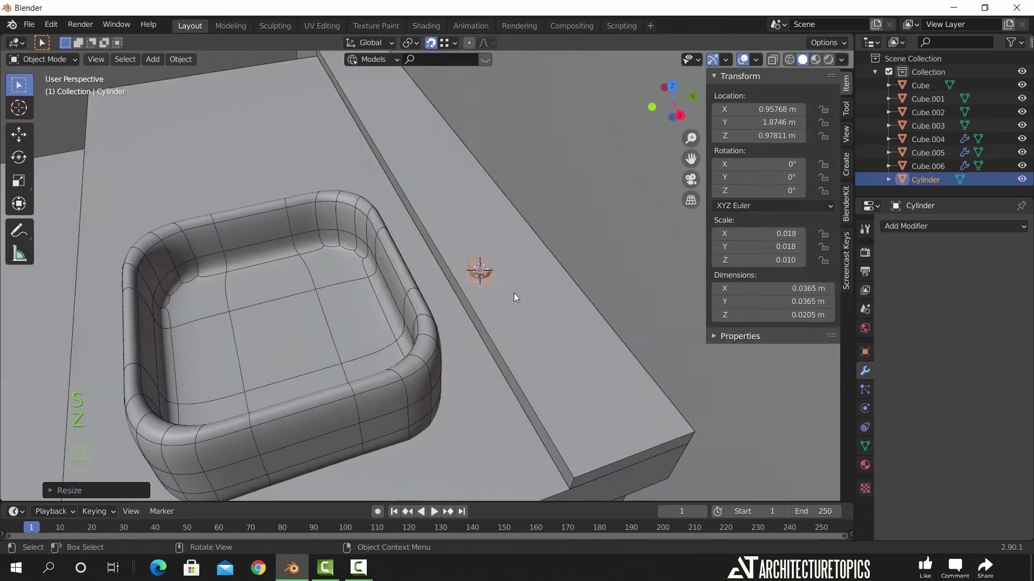
pyautogui.press('KP_Decimal')
pyautogui.press('g')
pyautogui.press('z')
pyautogui.press('s')
pyautogui.click(505, 325)
# Inset the cylinder's top face and extrude the inner face to start the faucet's stem
pyautogui.press('Tab')
pyautogui.click(427, 238)
pyautogui.press('i')
pyautogui.click(575, 306)
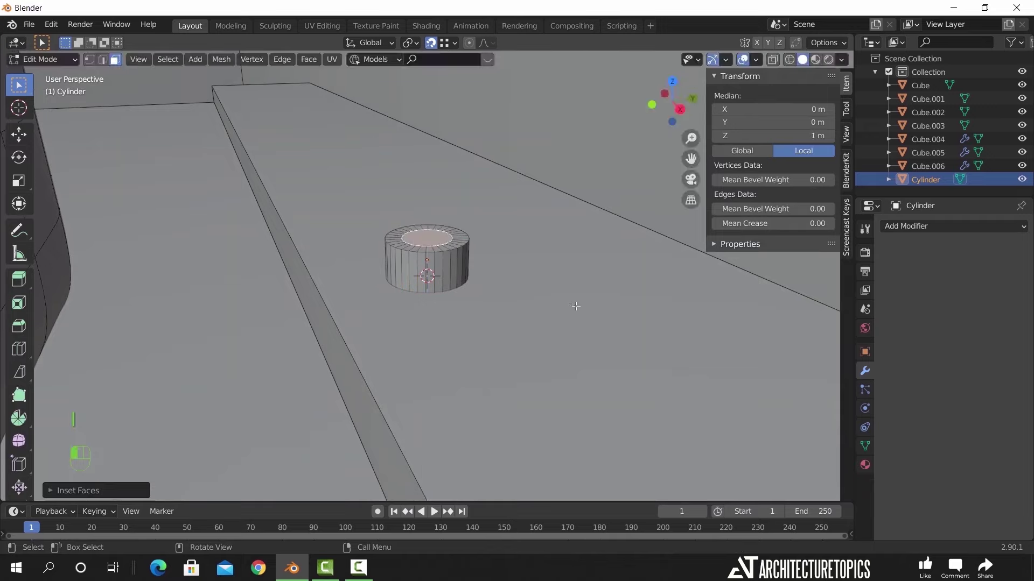
pyautogui.press('e')
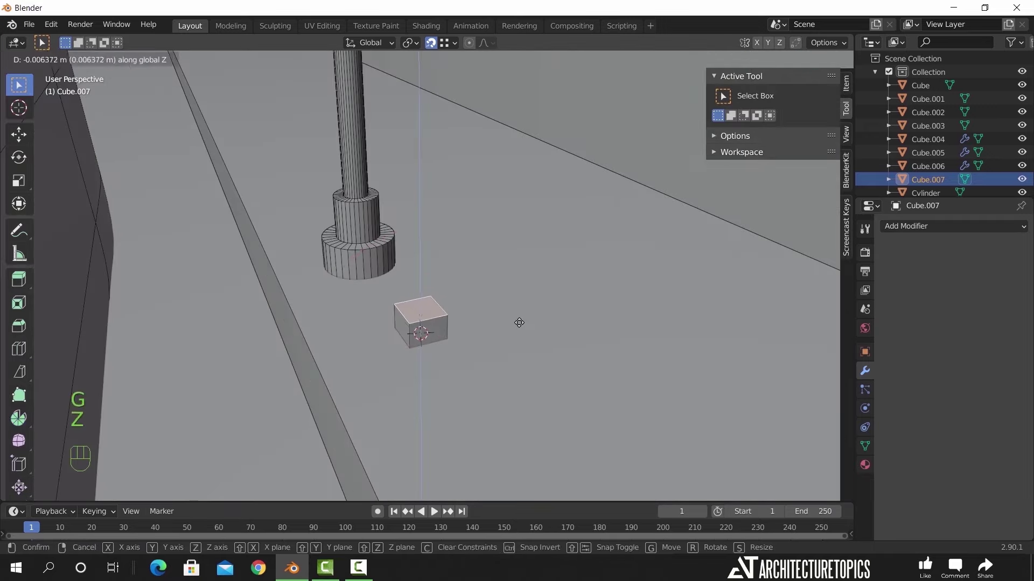
# Extrude the top face of the small cube beside the faucet upward and scale it in X and Y only
pyautogui.press('e')
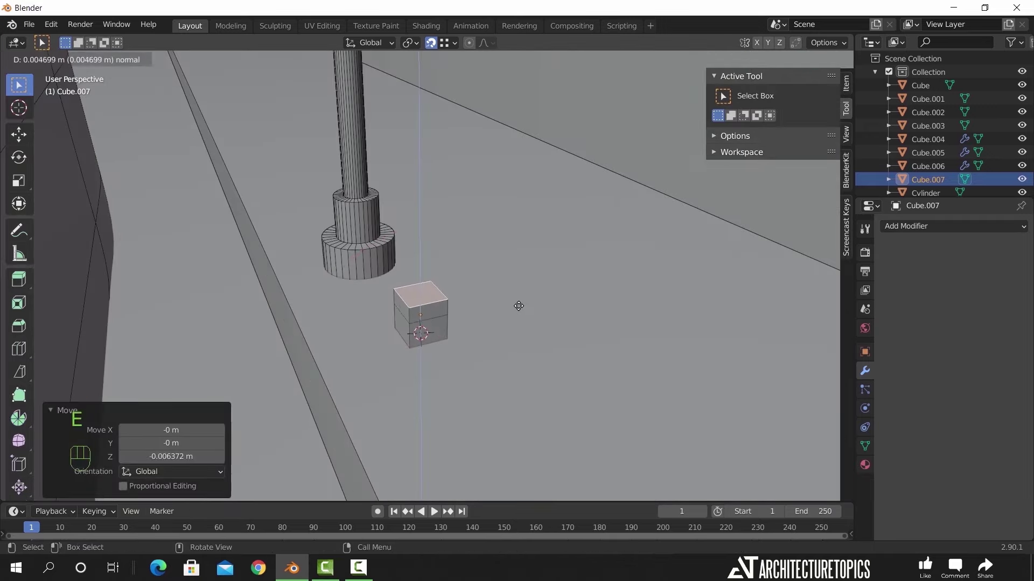
pyautogui.click(520, 287)
pyautogui.press('s')
pyautogui.hotkey('shift', 'z')
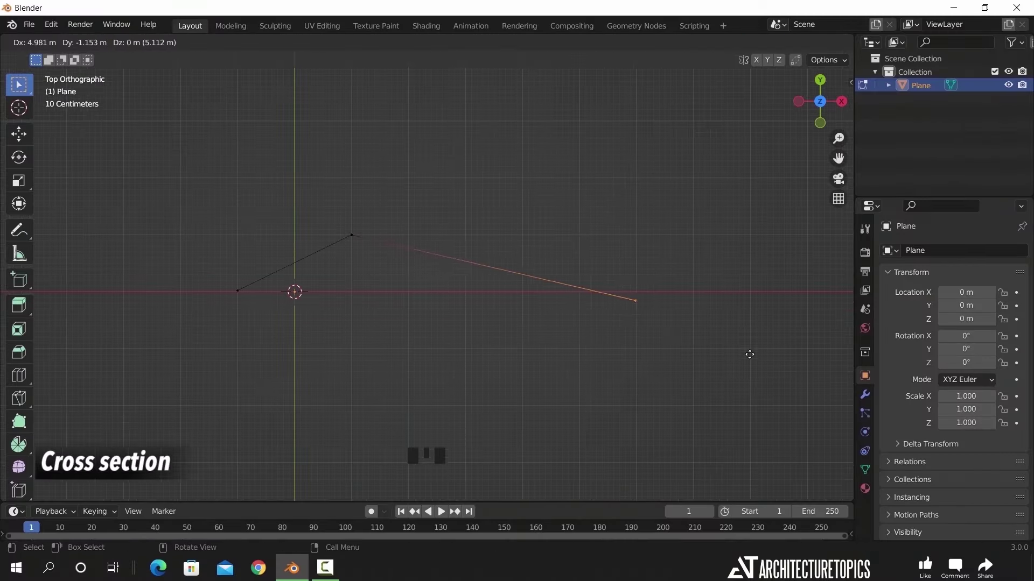
# Extrude the open zigzag profile line to its far end vertex
pyautogui.click(750, 356)
# Extrude the duplicated vertex in three segments to form a second zigzag profile below the first
pyautogui.press('e')
pyautogui.click(797, 340)
# Duplicate the profile's first vertex and place the copy below it along the Y axis
pyautogui.keyDown('shift'); pyautogui.moveTo(404, 345); pyautogui.dragTo(434, 309, button='middle'); pyautogui.keyUp('shift')
pyautogui.scroll(3, 431, 305)
pyautogui.click(82, 279)
pyautogui.hotkey('shift', 'd')
pyautogui.press('y')
pyautogui.click(224, 379)
pyautogui.keyDown('shift'); pyautogui.moveTo(233, 343); pyautogui.dragTo(307, 346, button='middle'); pyautogui.keyUp('shift')
pyautogui.scroll(-2, 307, 345)
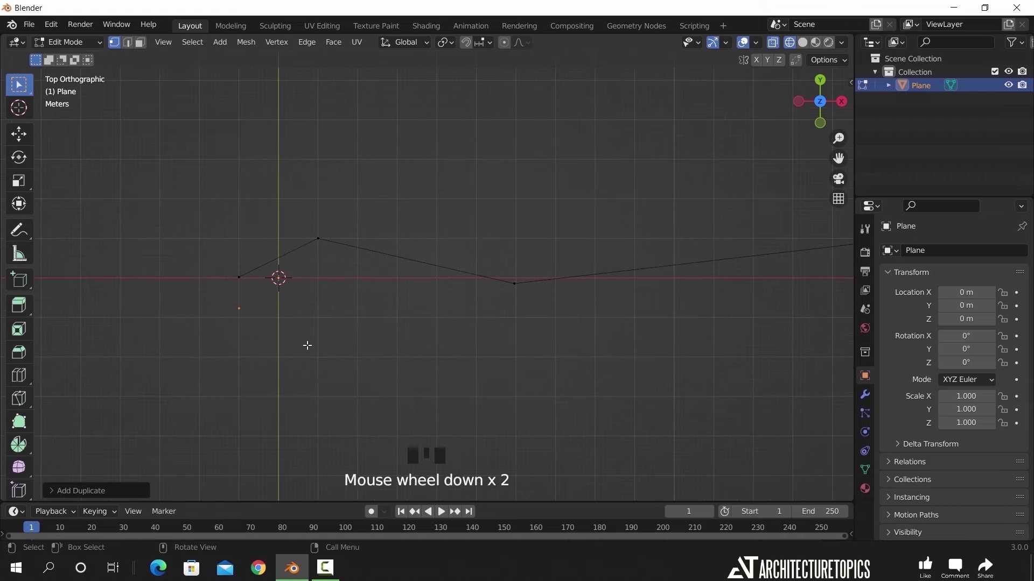
pyautogui.press('e')
pyautogui.click(444, 379)
pyautogui.press('e')
pyautogui.click(635, 410)
pyautogui.press('e')
pyautogui.click(830, 320)
pyautogui.moveTo(592, 318); pyautogui.dragTo(408, 224, button='middle')
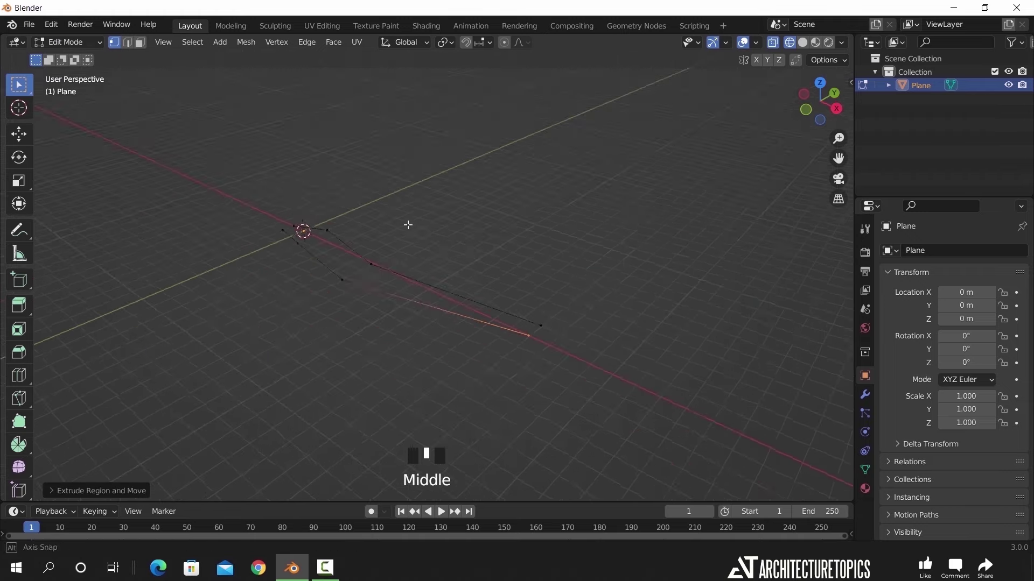
# Select both profiles and duplicate them along Z to stack further cross sections
pyautogui.press('a')
pyautogui.hotkey('shift', 'd')
pyautogui.press('z')
pyautogui.hotkey('shift', 'r')
# Shift vertices of the duplicated profiles along Y in top view
pyautogui.press('KP_7')
pyautogui.press('g')
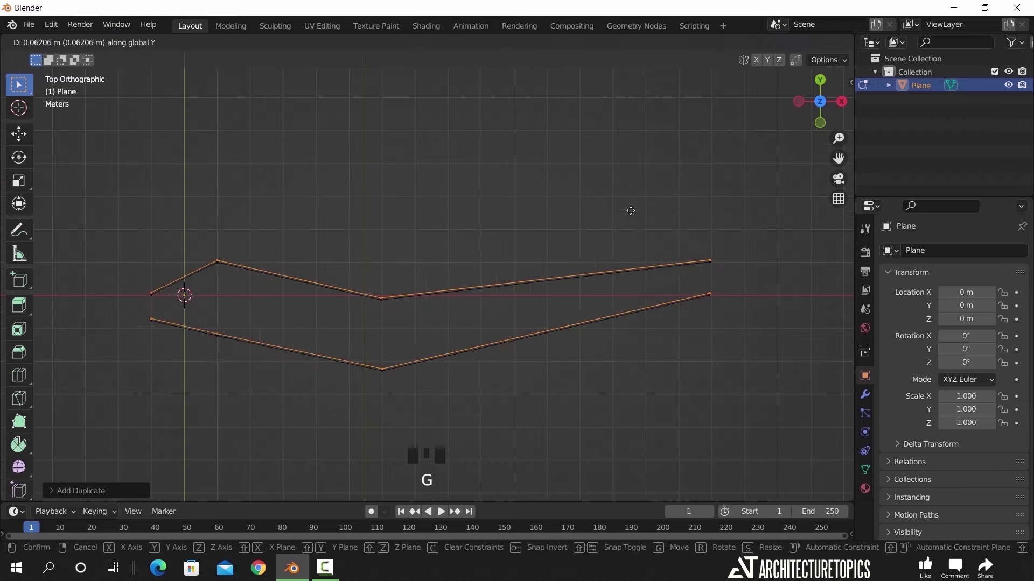
pyautogui.click(425, 257)
pyautogui.press('g')
pyautogui.press('y')
# Duplicate the selected profile pair once more along Z as another cross-section level
pyautogui.moveTo(539, 345); pyautogui.dragTo(387, 293, button='middle')
pyautogui.hotkey('shift', 'd')
pyautogui.press('z')
# Reshape the new profile level by moving it and its middle vertex along Y
pyautogui.press('KP_7')
pyautogui.press('g')
pyautogui.press('y')
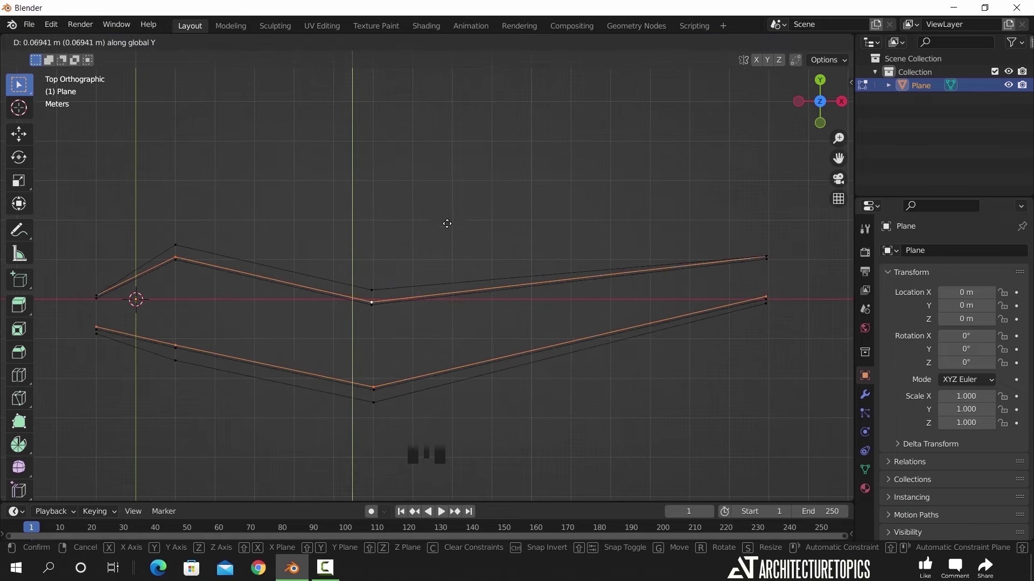
pyautogui.click(447, 224)
pyautogui.keyDown('shift'); pyautogui.click(372, 302); pyautogui.keyUp('shift')
pyautogui.press('g')
pyautogui.press('y')
pyautogui.click(526, 298)
# Adjust the selected profile section and box-select the column of stacked end vertices at the profiles' far end
pyautogui.press('KP_7')
pyautogui.hotkey('shift', 'd')
pyautogui.click(478, 334)
pyautogui.moveTo(477, 333); pyautogui.dragTo(478, 353, button='middle')
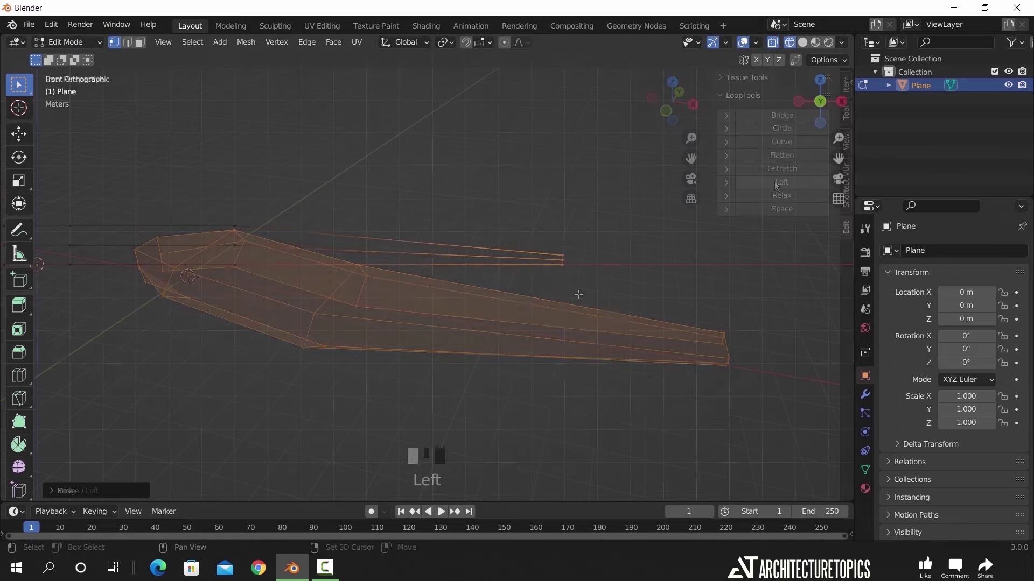
pyautogui.press('z')
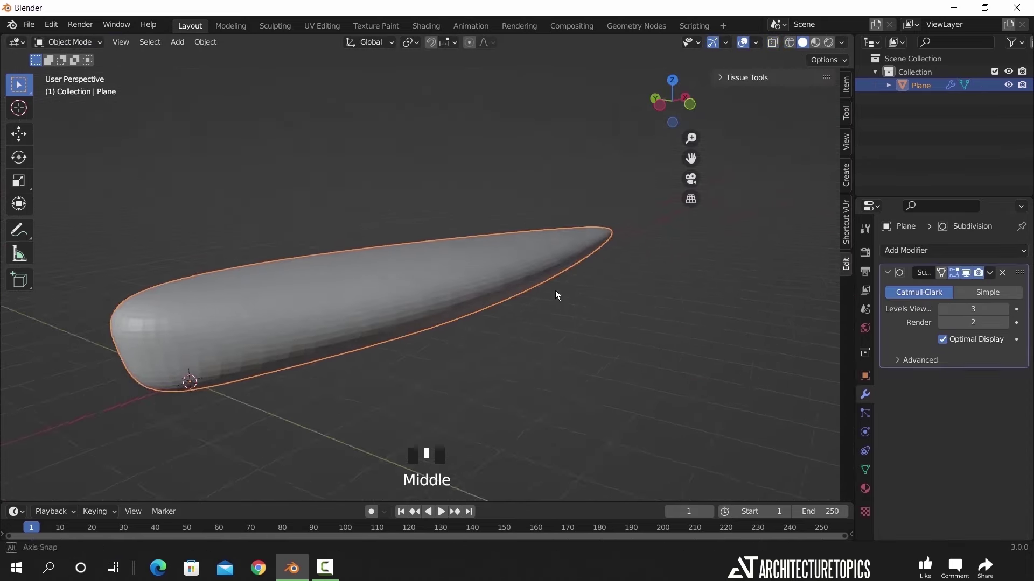
# Edit the subdivided boat body and bevel the horizontal edge loop around its middle into a narrow strip
pyautogui.keyDown('shift'); pyautogui.moveTo(556, 293); pyautogui.dragTo(479, 305, button='middle'); pyautogui.keyUp('shift')
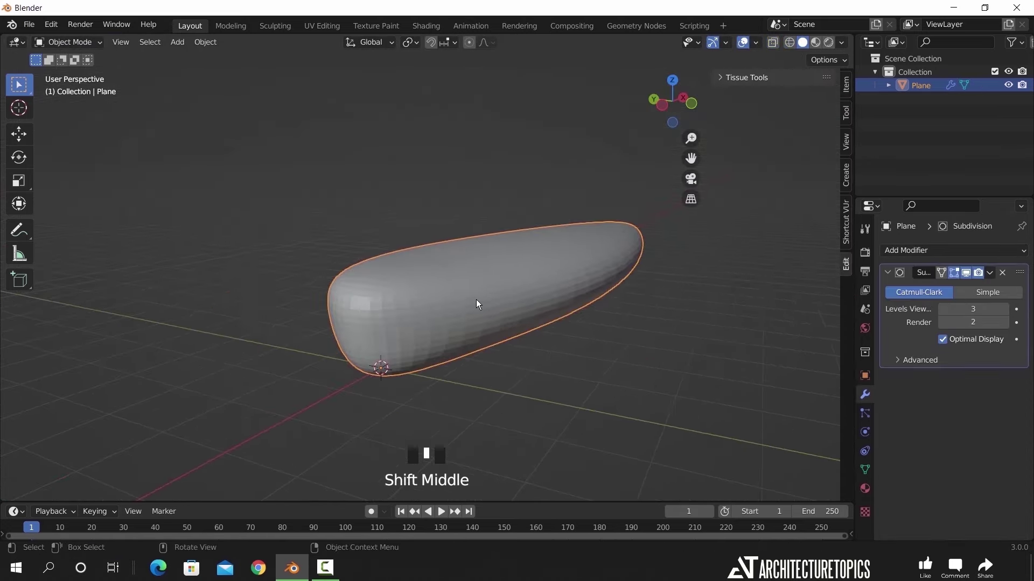
pyautogui.press('Tab')
pyautogui.hotkey('ctrl', 'b')
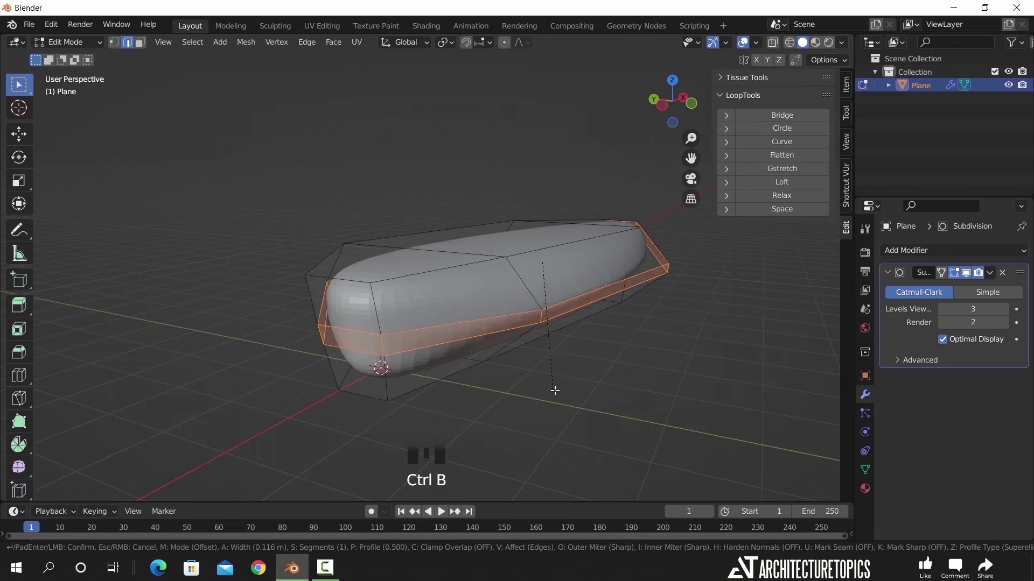
pyautogui.keyDown('shift'); pyautogui.click(531, 334); pyautogui.keyUp('shift')
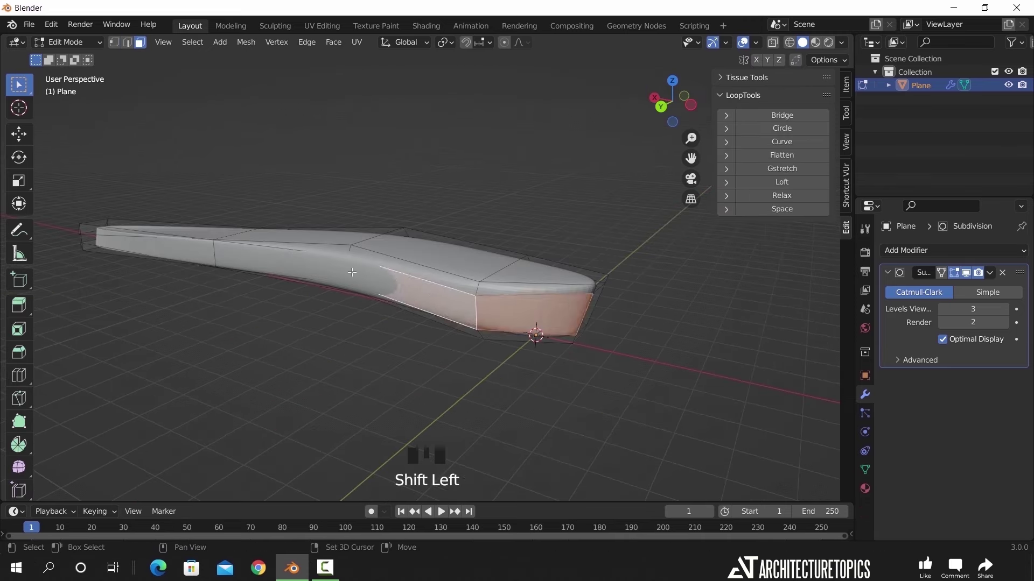
pyautogui.keyDown('shift'); pyautogui.moveTo(531, 335); pyautogui.dragTo(517, 376, button='middle'); pyautogui.keyUp('shift')
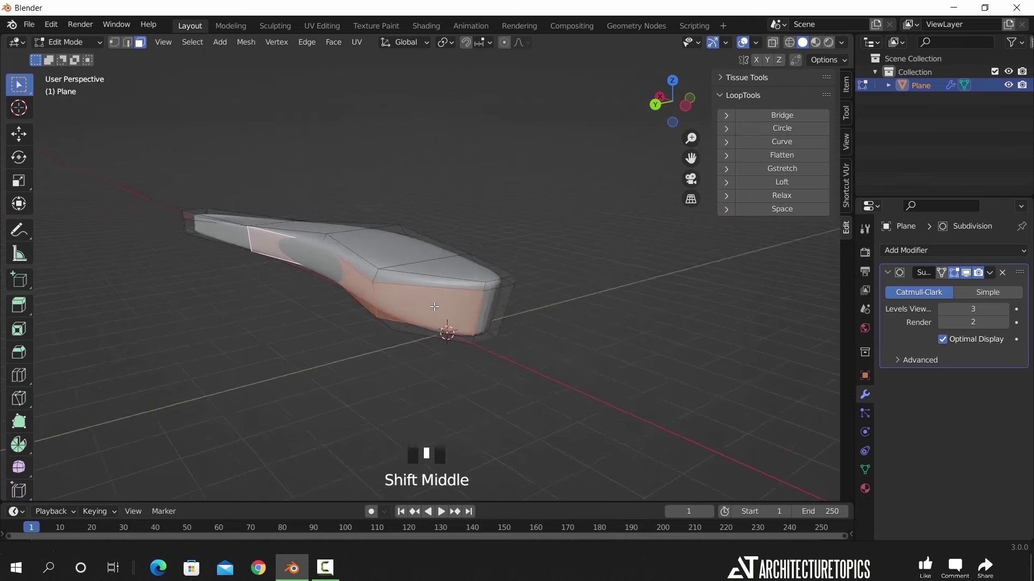
# Inset the boat's side faces by 0.1 m and start recessing them with Shrink/Fatten
pyautogui.press('i')
pyautogui.click(538, 347)
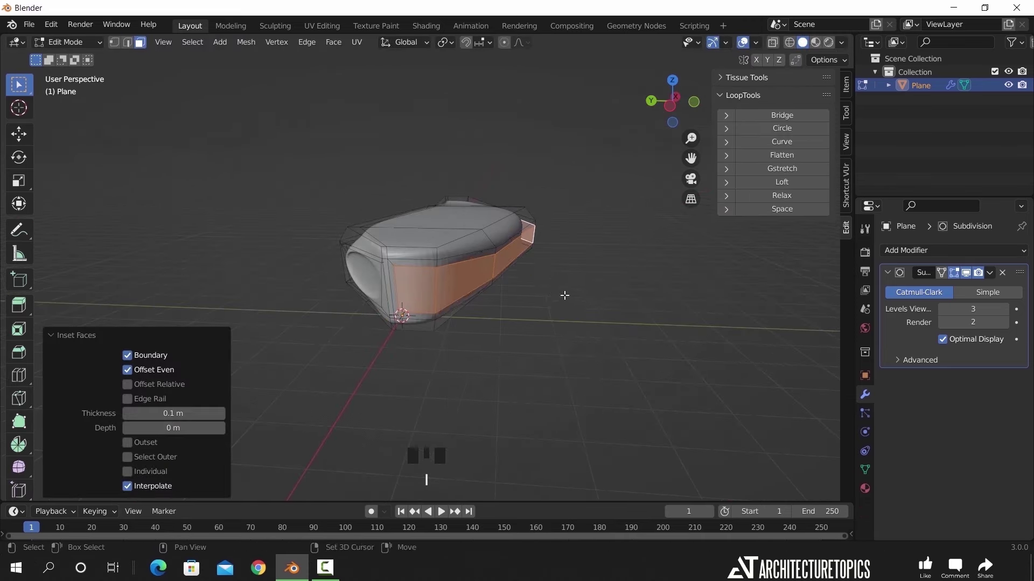
pyautogui.hotkey('alt', 's')
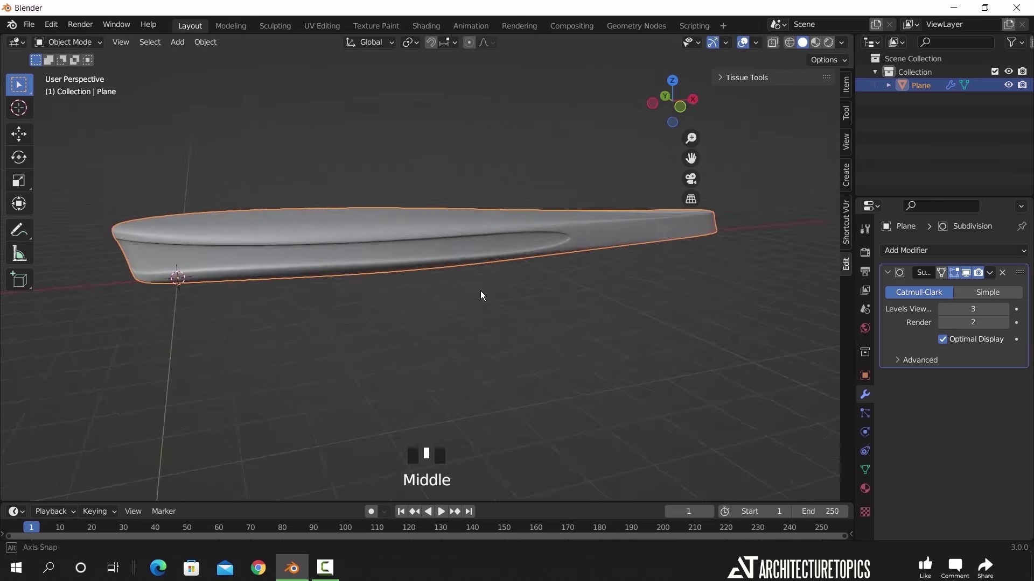
pyautogui.moveTo(500, 292); pyautogui.dragTo(584, 284, button='middle')
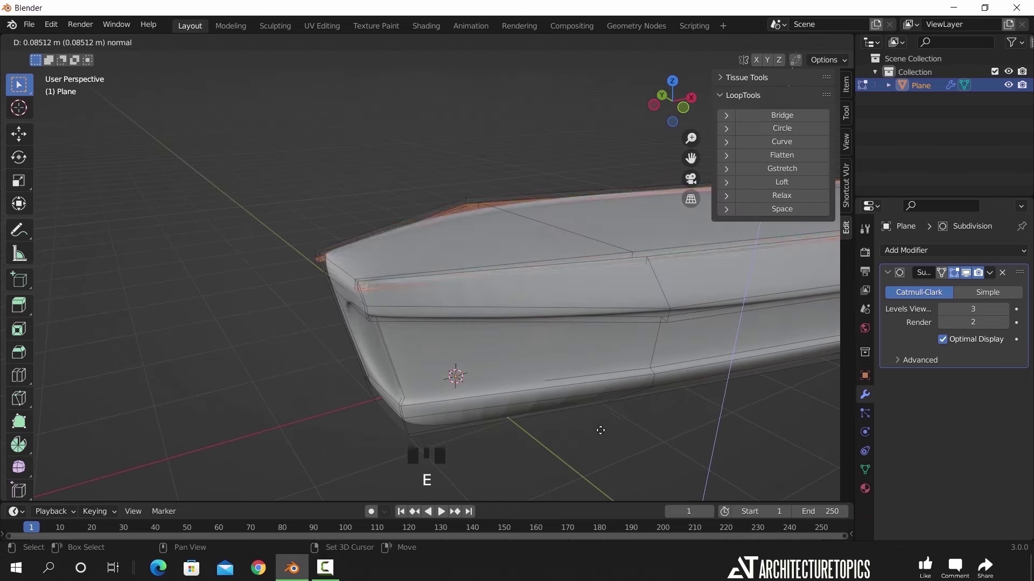
# Leave Edit Mode and inspect the detailed boat on the large plane
pyautogui.press('Tab')
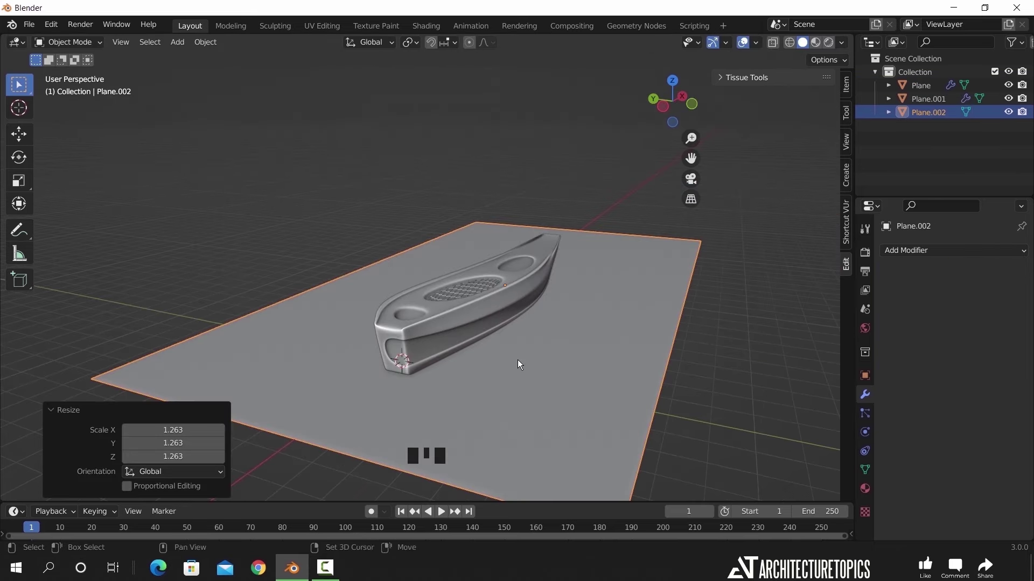
pyautogui.keyDown('shift'); pyautogui.moveTo(518, 360); pyautogui.dragTo(518, 347, button='middle'); pyautogui.keyUp('shift')
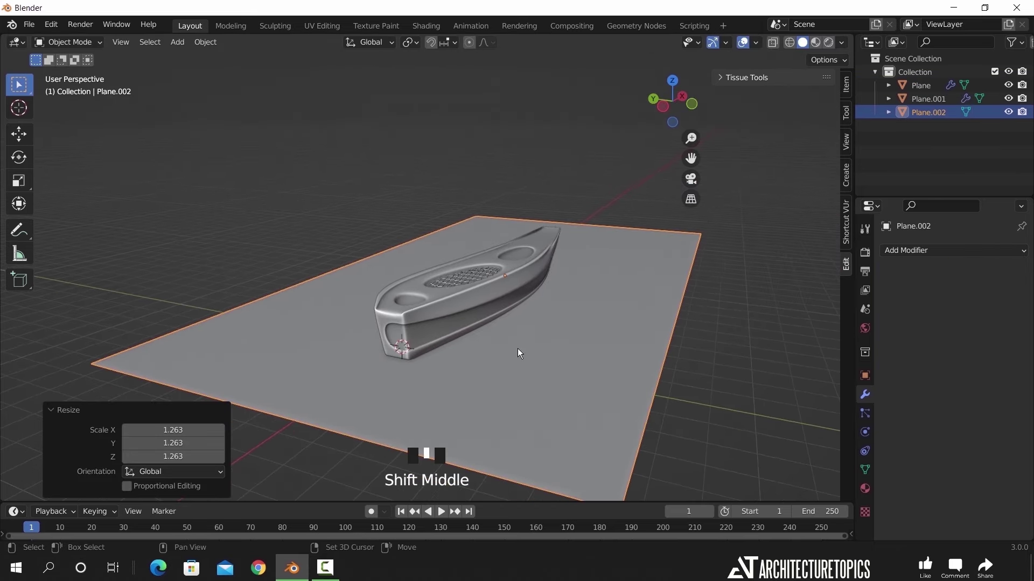
pyautogui.moveTo(573, 375); pyautogui.dragTo(601, 354, button='middle')
# Duplicate the torus and offset the copy 4.055 m along X
pyautogui.hotkey('shift', 'd')
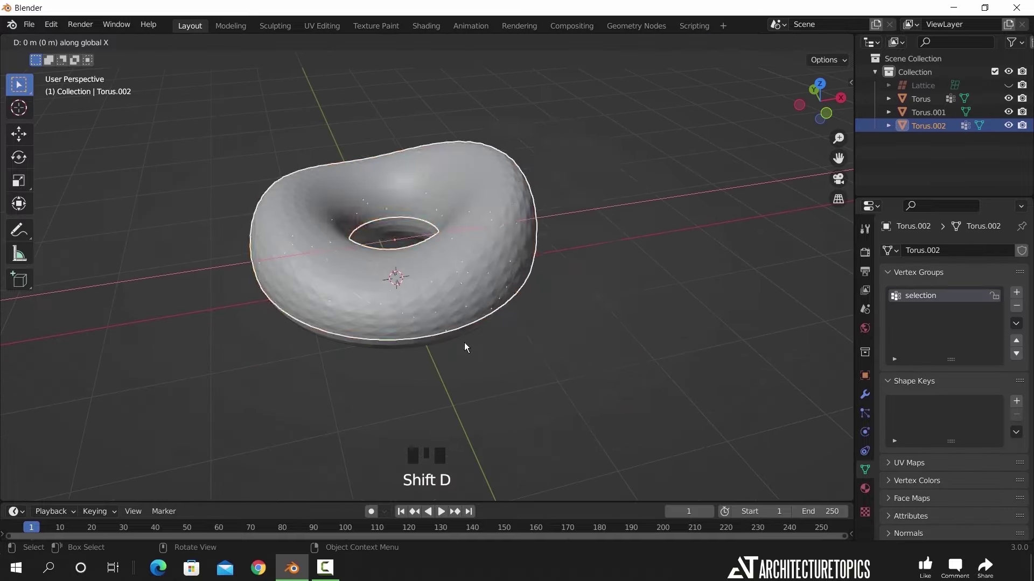
pyautogui.click(750, 321)
pyautogui.keyDown('shift'); pyautogui.moveTo(750, 321); pyautogui.dragTo(470, 300, button='middle'); pyautogui.keyUp('shift')
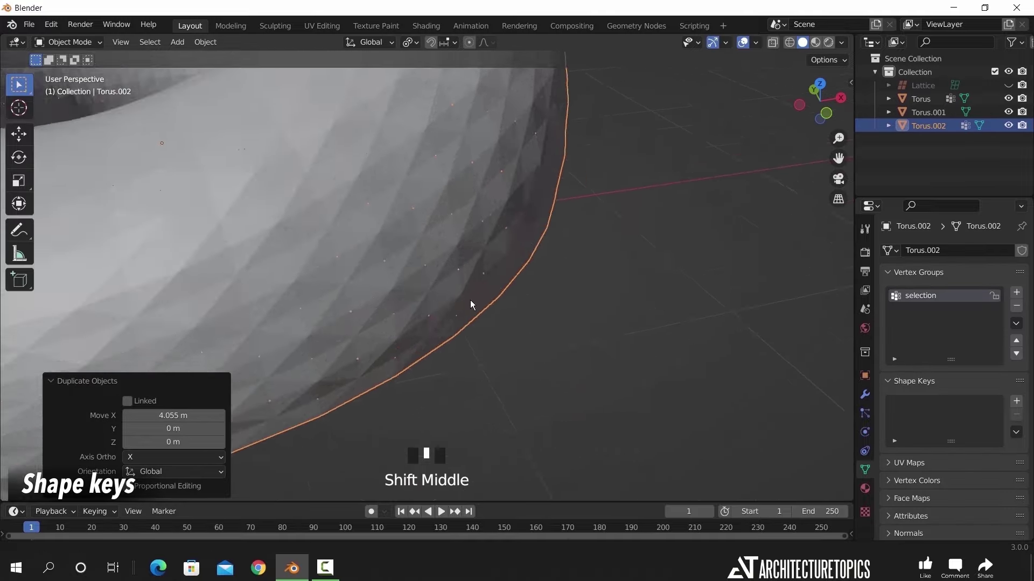
# Edit the torus copy and scale its diamond-shaped openings up until only a thin lattice remains
pyautogui.press('Tab')
pyautogui.press('a')
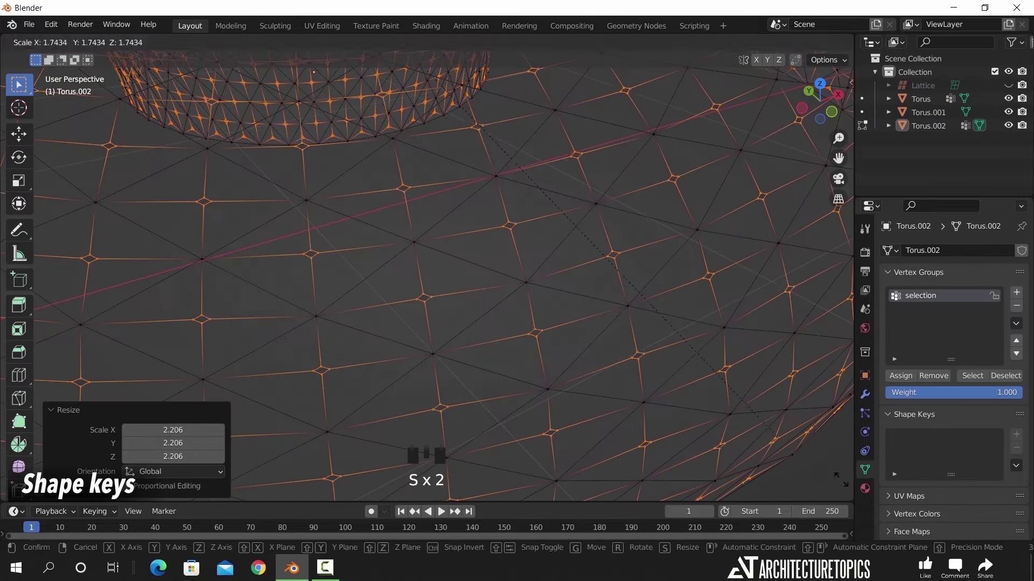
pyautogui.press('s')
pyautogui.press('s')
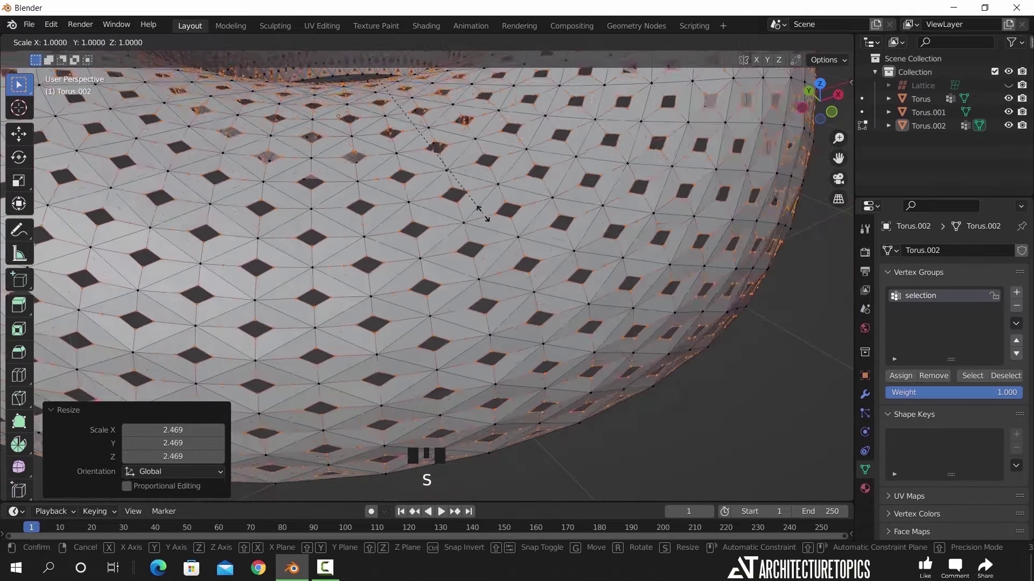
pyautogui.click(781, 490)
pyautogui.scroll(-4, 612, 268)
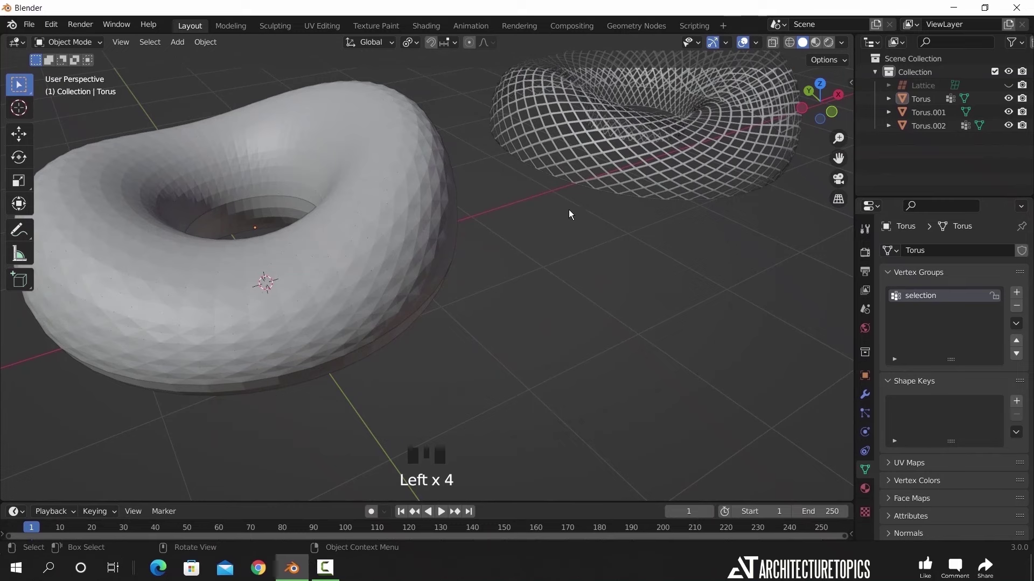
# Select the lattice torus and then the solid torus, and join them as shapes into the solid torus's shape keys
pyautogui.keyDown('shift'); pyautogui.click(560, 183); pyautogui.keyUp('shift')
pyautogui.keyDown('shift'); pyautogui.click(416, 195); pyautogui.keyUp('shift')
pyautogui.click(1017, 432)
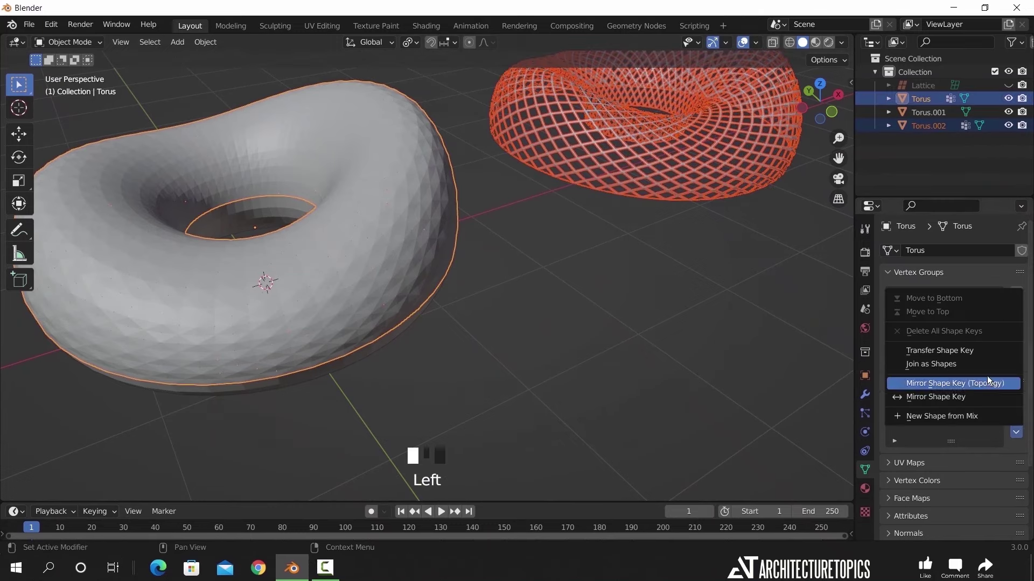
pyautogui.click(972, 367)
# Set the value of the Torus.002 shape key to 0.634
pyautogui.click(919, 423)
pyautogui.scroll(-3, 919, 424)
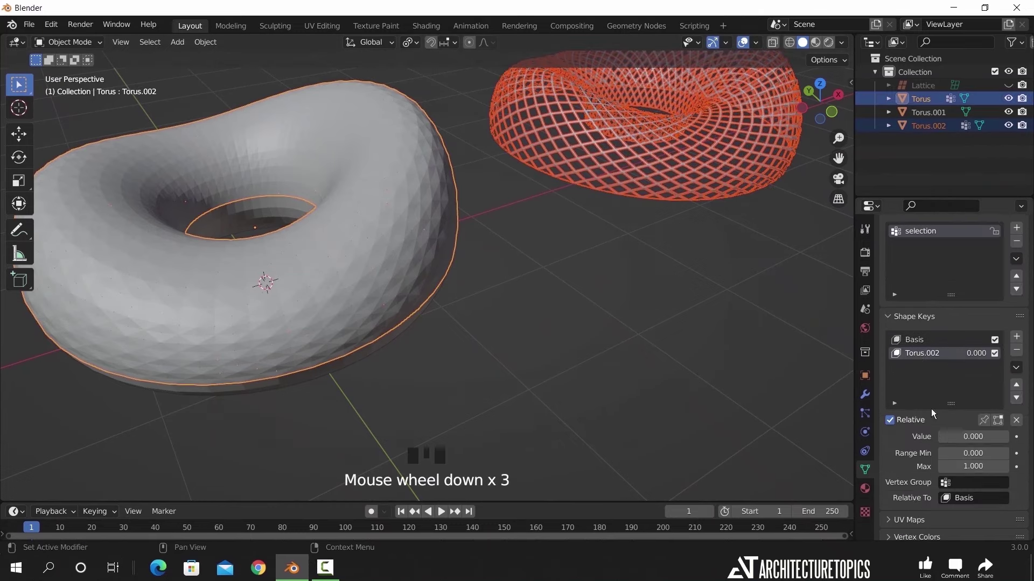
pyautogui.moveTo(953, 435); pyautogui.dragTo(985, 435)
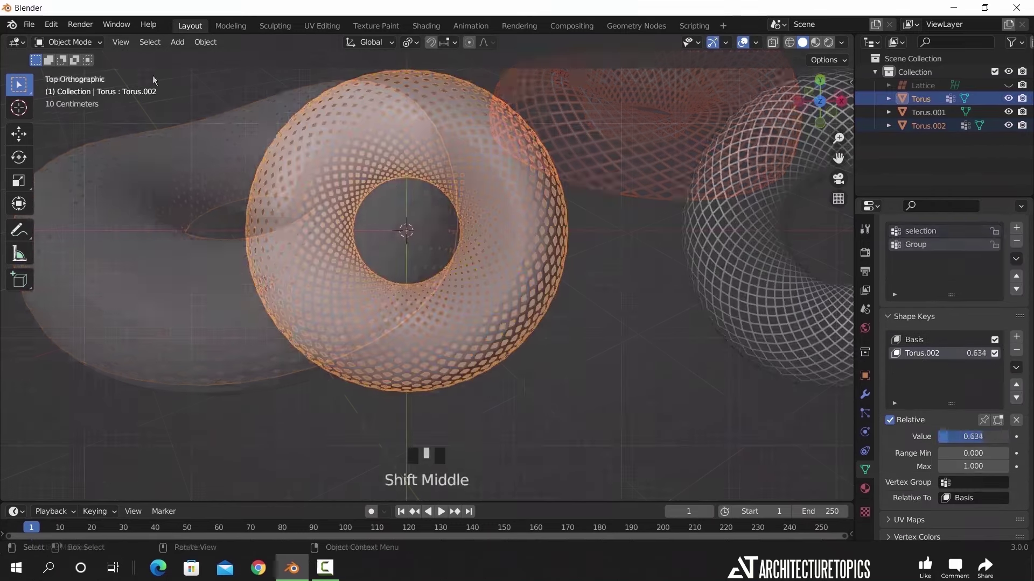
# Switch the torus to Weight Paint and set the Gradient tool to Radial
pyautogui.click(68, 42)
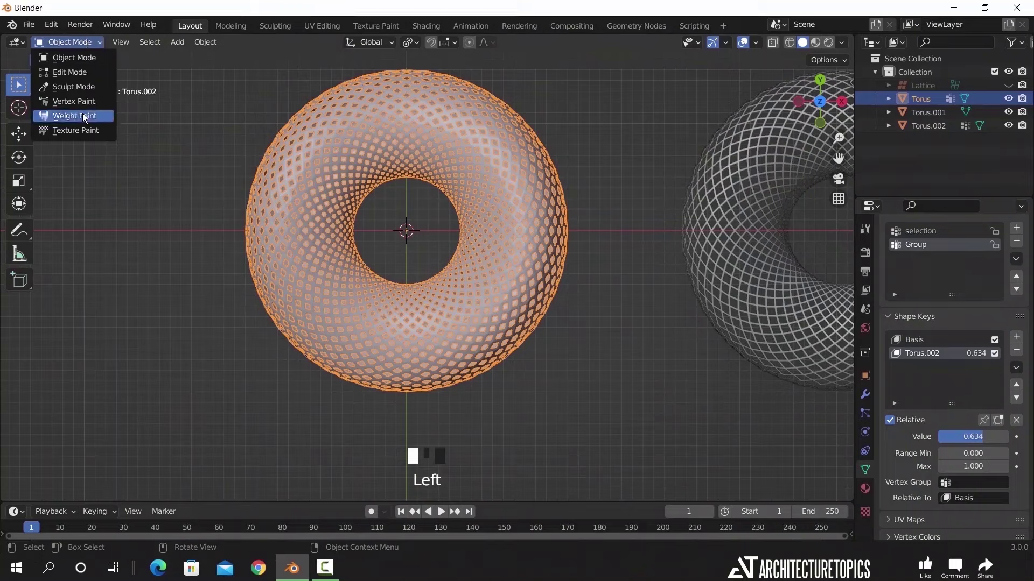
pyautogui.click(60, 116)
pyautogui.click(19, 177)
pyautogui.click(277, 60)
# Paint several radial weight gradients of varying size at scattered spots around the torus ring
pyautogui.moveTo(423, 124); pyautogui.dragTo(465, 250)
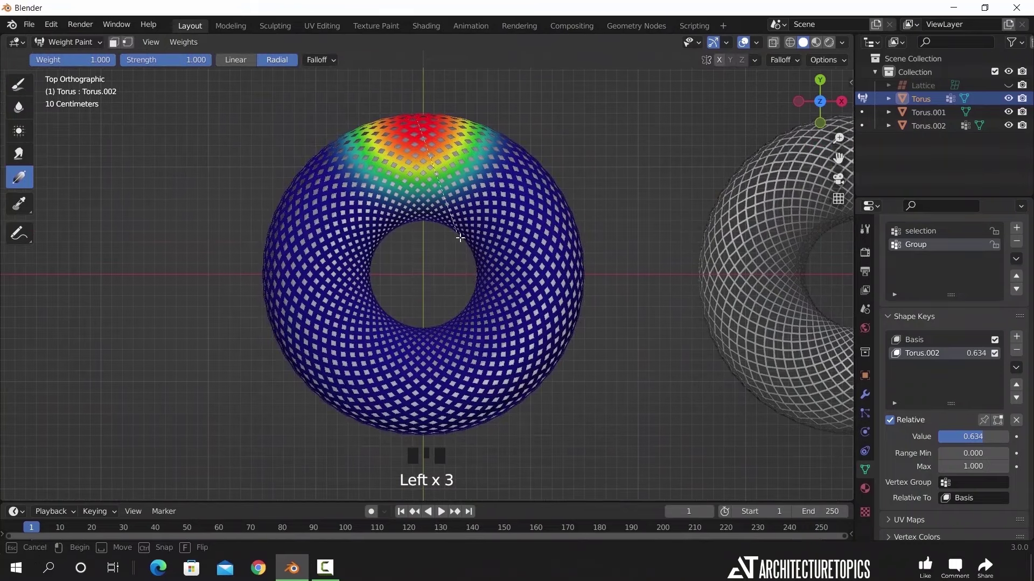
pyautogui.moveTo(562, 308); pyautogui.dragTo(442, 250)
pyautogui.moveTo(382, 339); pyautogui.dragTo(362, 401)
pyautogui.moveTo(322, 245); pyautogui.dragTo(335, 280)
pyautogui.moveTo(540, 200); pyautogui.dragTo(500, 255)
pyautogui.moveTo(462, 404); pyautogui.dragTo(503, 328)
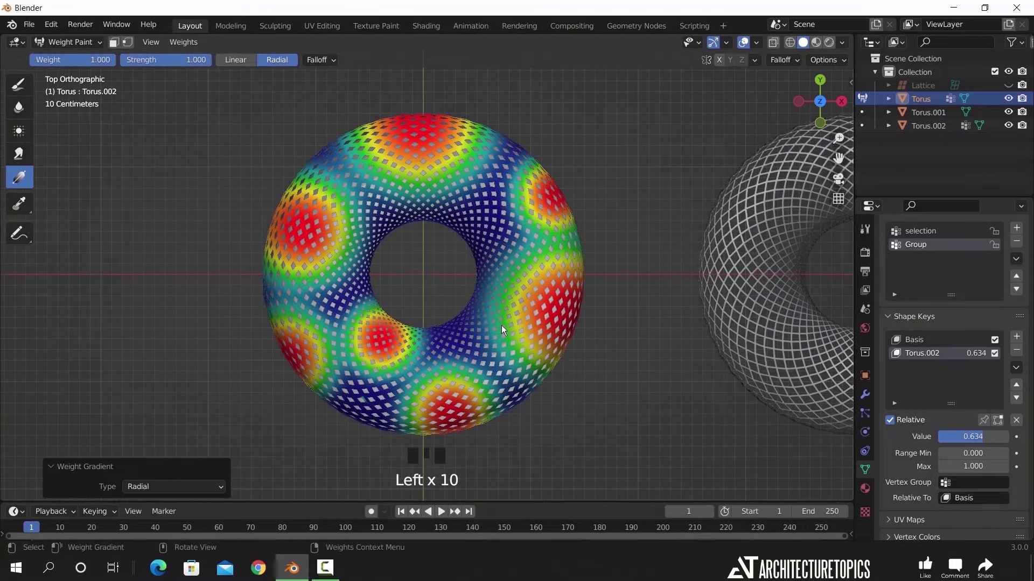
# Inspect the painted weights from the side and return the torus to Object Mode
pyautogui.moveTo(560, 329); pyautogui.dragTo(600, 270, button='middle')
pyautogui.moveTo(601, 269)
pyautogui.keyDown('shift'); pyautogui.mouseDown(button='middle')
pyautogui.moveTo(606, 309)
pyautogui.moveTo(633, 285)
pyautogui.mouseUp(button='middle'); pyautogui.keyUp('shift')
pyautogui.keyDown('shift'); pyautogui.moveTo(632, 285); pyautogui.dragTo(632, 305, button='middle'); pyautogui.keyUp('shift')
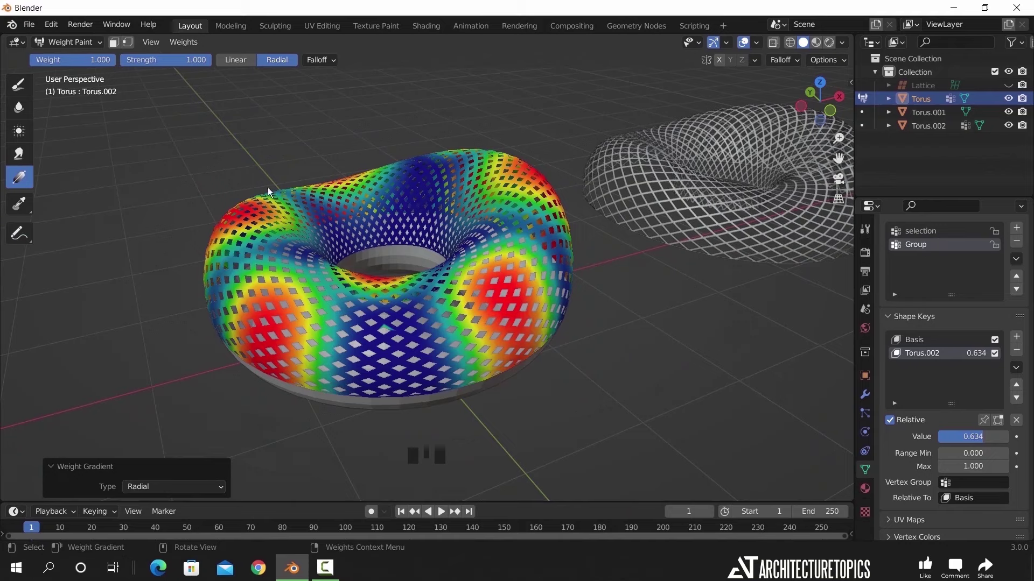
pyautogui.click(69, 42)
pyautogui.click(59, 56)
pyautogui.scroll(2, 640, 312)
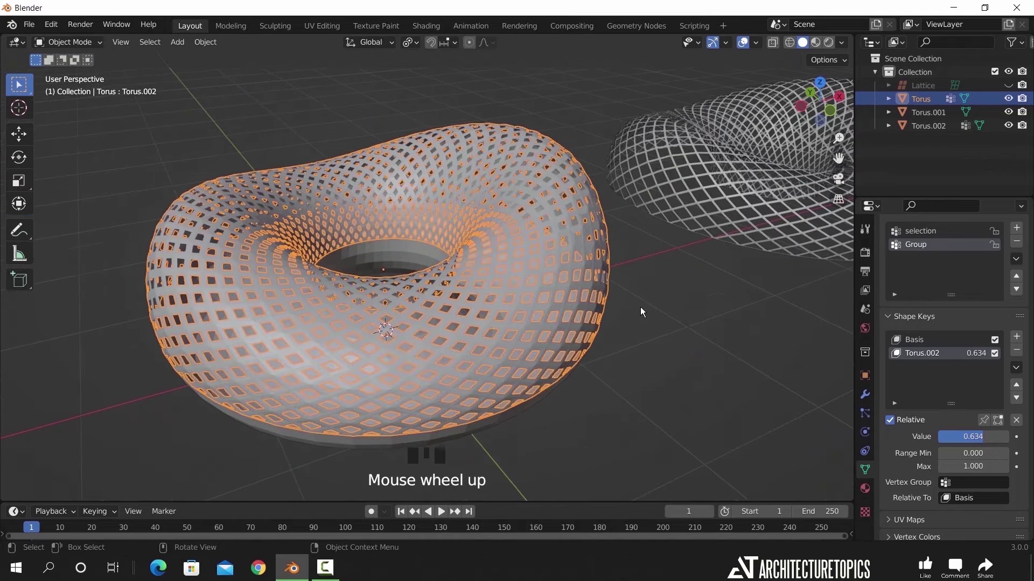
# Restrict the Torus.002 shape key to the vertex group Group, deselect the torus and inspect its openings
pyautogui.click(962, 485)
pyautogui.click(925, 351)
pyautogui.click(657, 351)
pyautogui.moveTo(649, 352); pyautogui.dragTo(675, 344, button='middle')
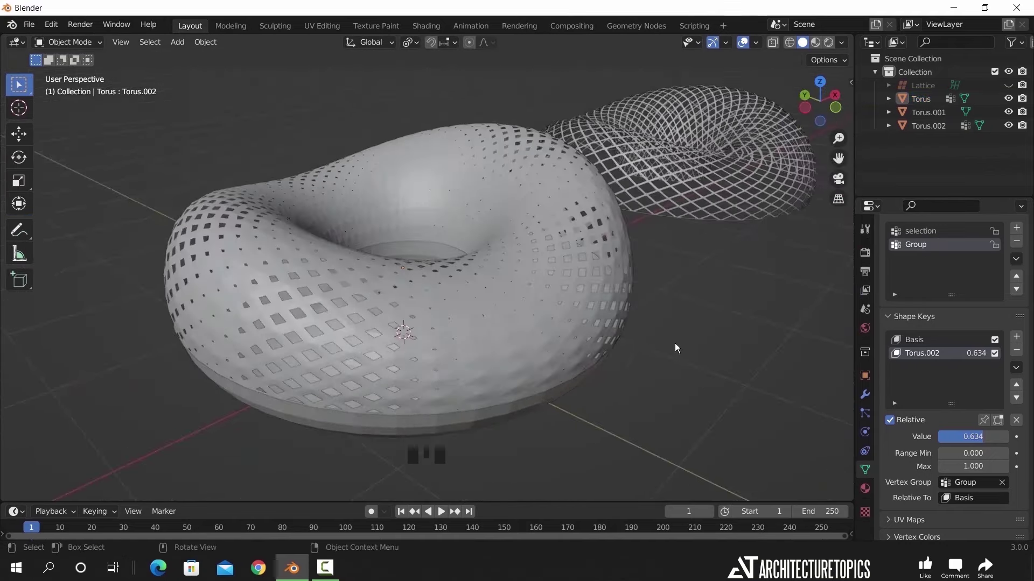
pyautogui.scroll(-2, 674, 347)
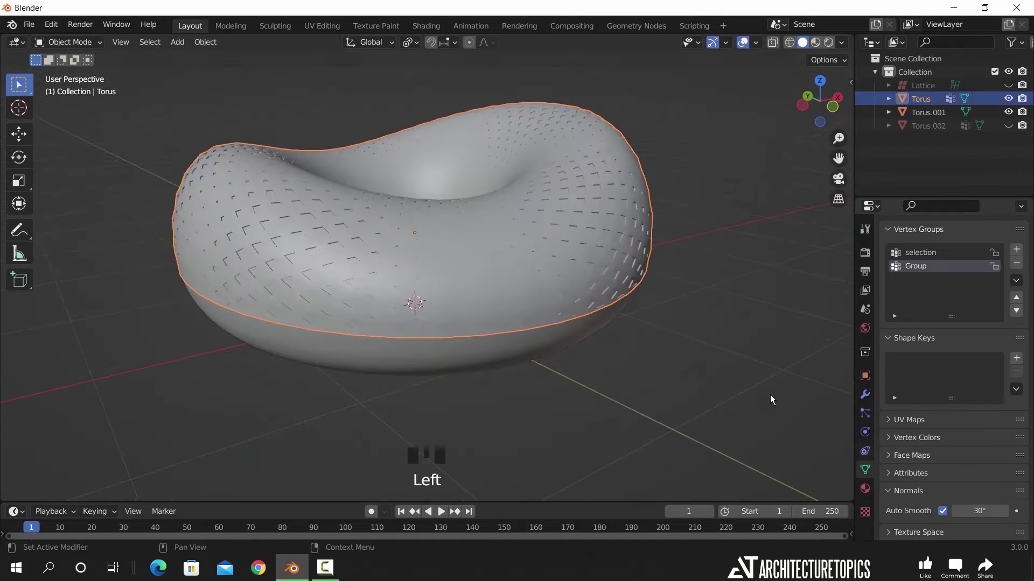
pyautogui.click(775, 397)
pyautogui.moveTo(776, 397); pyautogui.dragTo(677, 351, button='middle')
pyautogui.scroll(2, 490, 307)
pyautogui.moveTo(490, 307); pyautogui.dragTo(469, 325, button='middle')
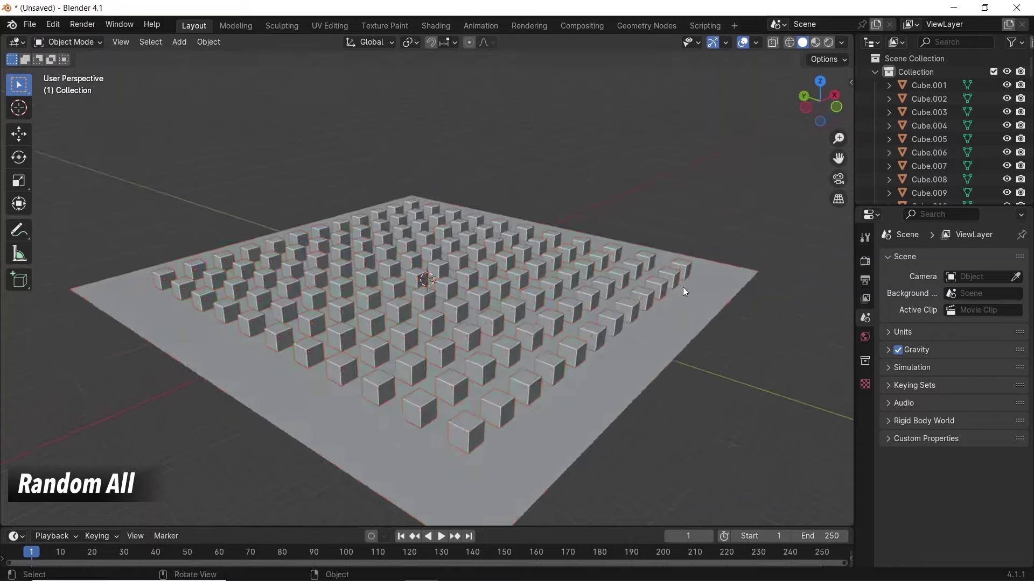
# Select all the cubes in the grid
pyautogui.press('a')
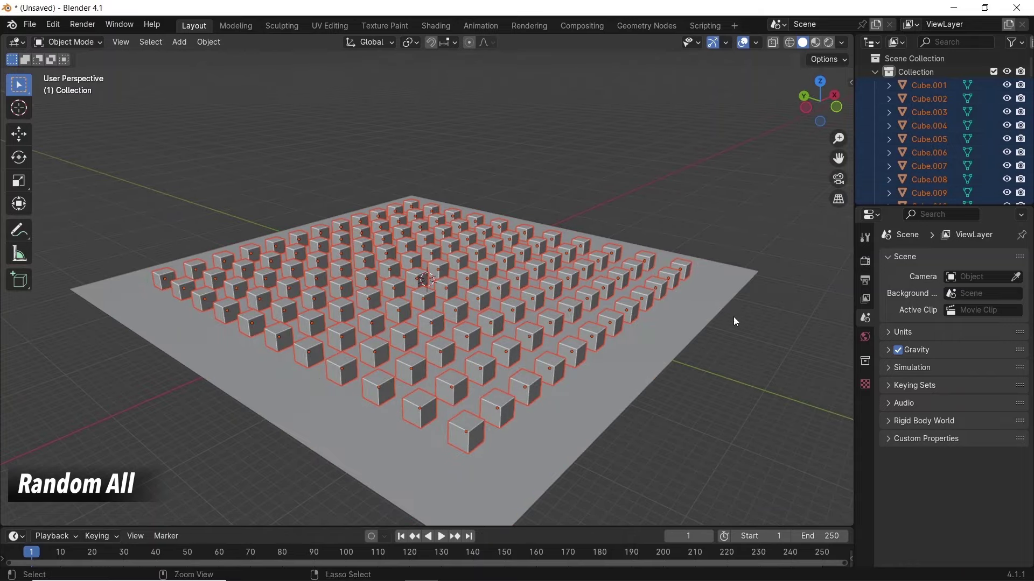
# Try scaling all the cubes together along Z and rotating them together about Z
pyautogui.press('s')
pyautogui.press('z')
pyautogui.rightClick(631, 253)
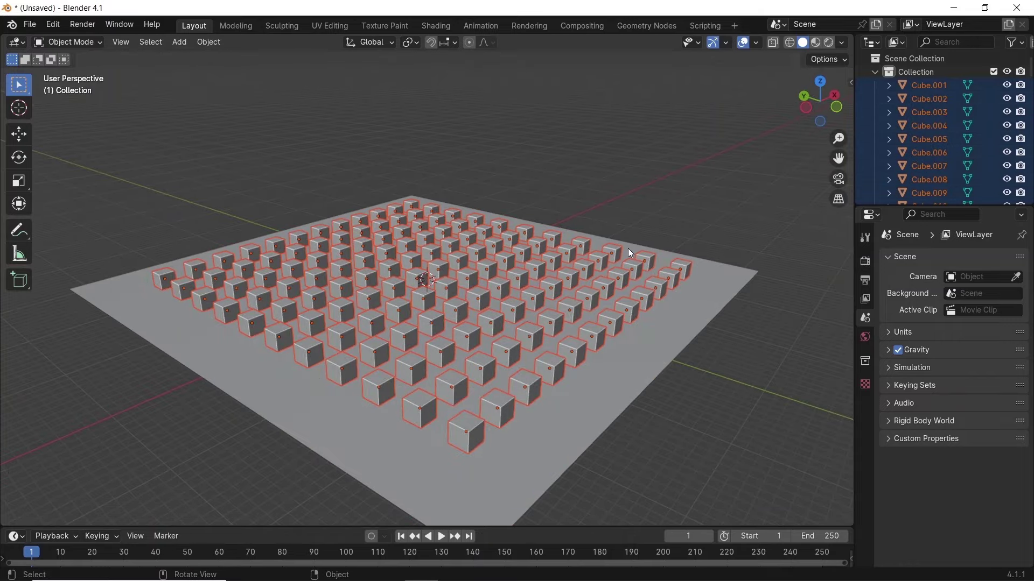
pyautogui.press('r')
pyautogui.press('z')
pyautogui.rightClick(620, 228)
# Apply Randomize Transform to the selected grid cubes and set the Z rotation to 28°
pyautogui.click(208, 43)
pyautogui.moveTo(280, 58)
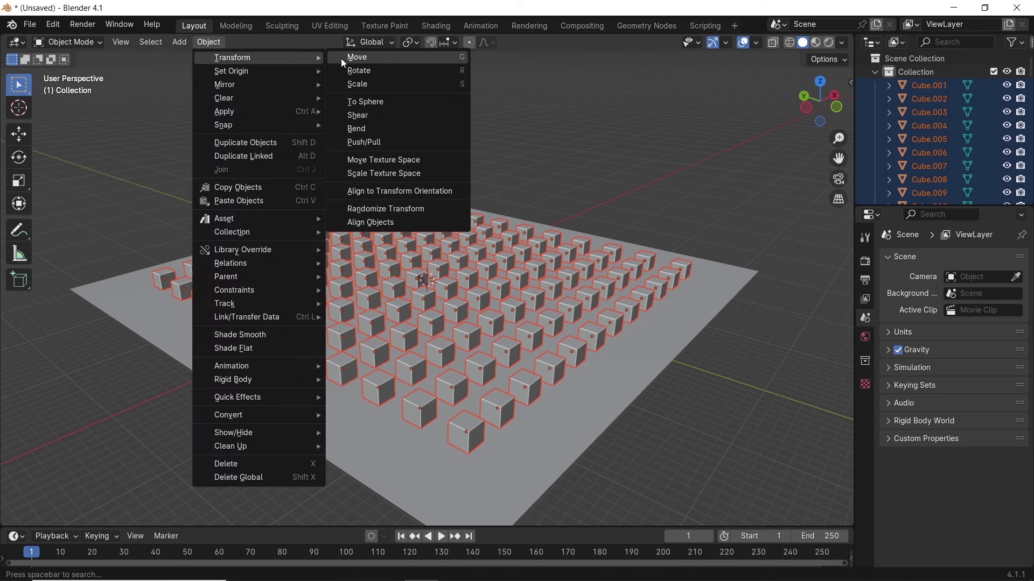
pyautogui.click(389, 208)
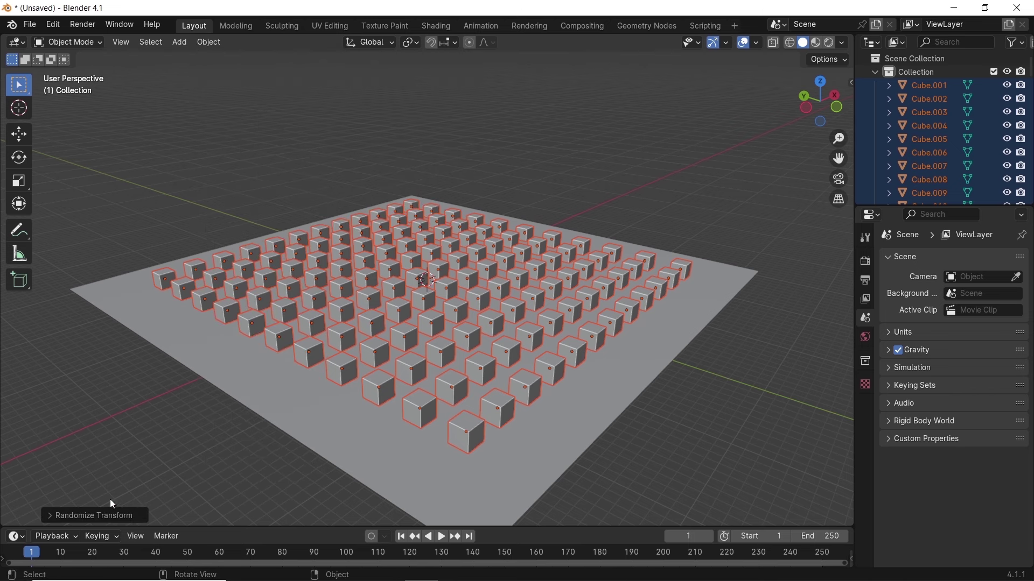
pyautogui.click(97, 515)
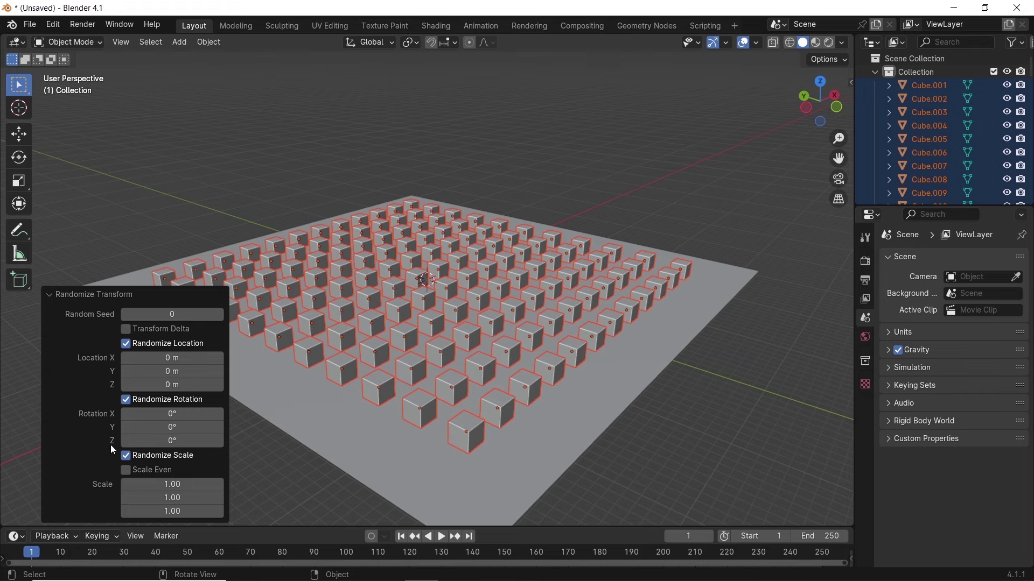
pyautogui.moveTo(148, 442); pyautogui.dragTo(275, 442)
pyautogui.scroll(5, 507, 415)
pyautogui.moveTo(183, 442); pyautogui.dragTo(110, 441)
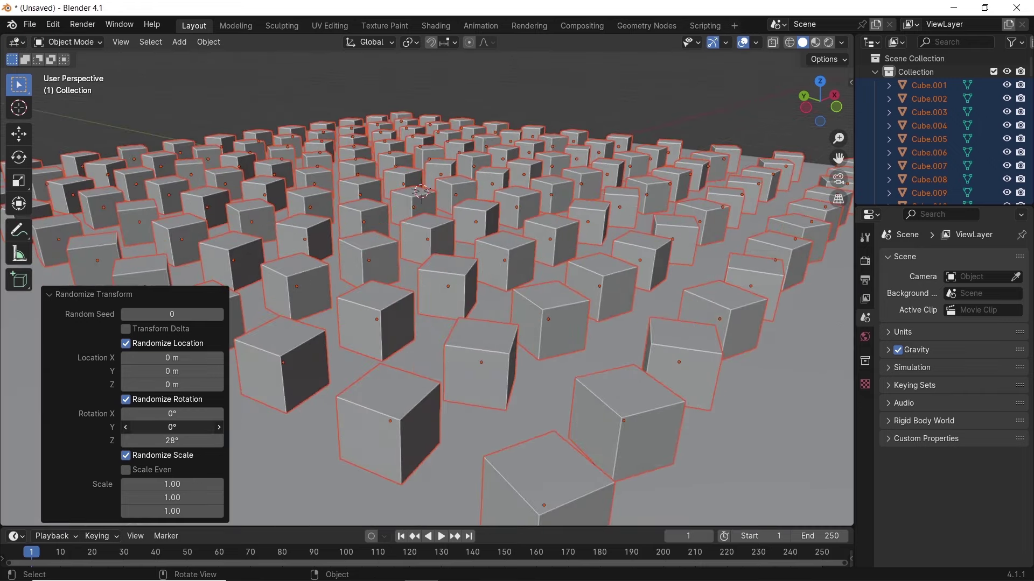
# Set the random Y rotation to 81° and the random scale of the cubes to 0.67, 0.67 and 1.39
pyautogui.moveTo(175, 428); pyautogui.dragTo(219, 428)
pyautogui.moveTo(175, 512); pyautogui.dragTo(214, 512)
pyautogui.moveTo(175, 484); pyautogui.dragTo(241, 512)
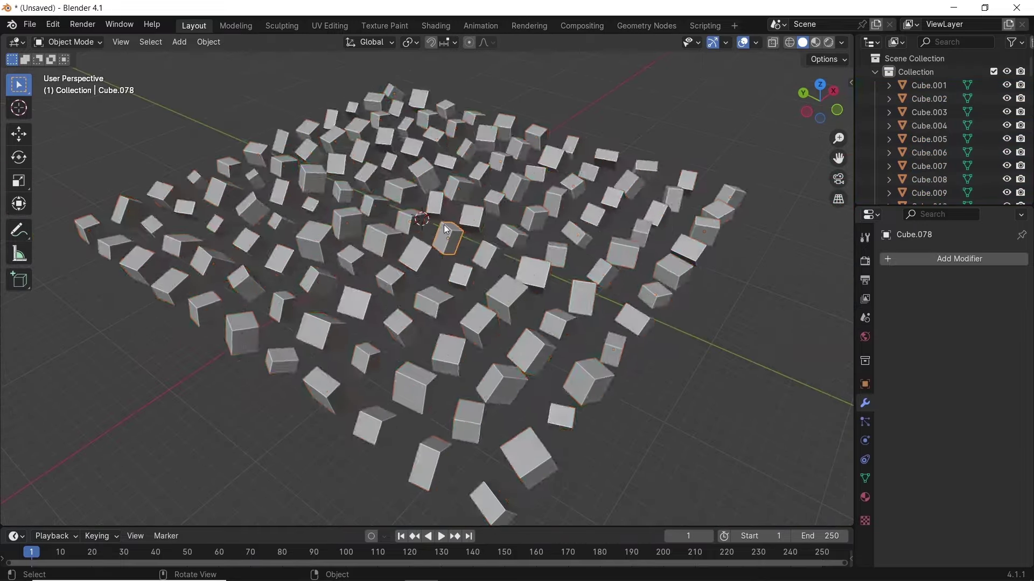
# Apply Randomize Transform to the cubes again with location -11 m on X, Y and Z
pyautogui.click(209, 42)
pyautogui.moveTo(258, 57)
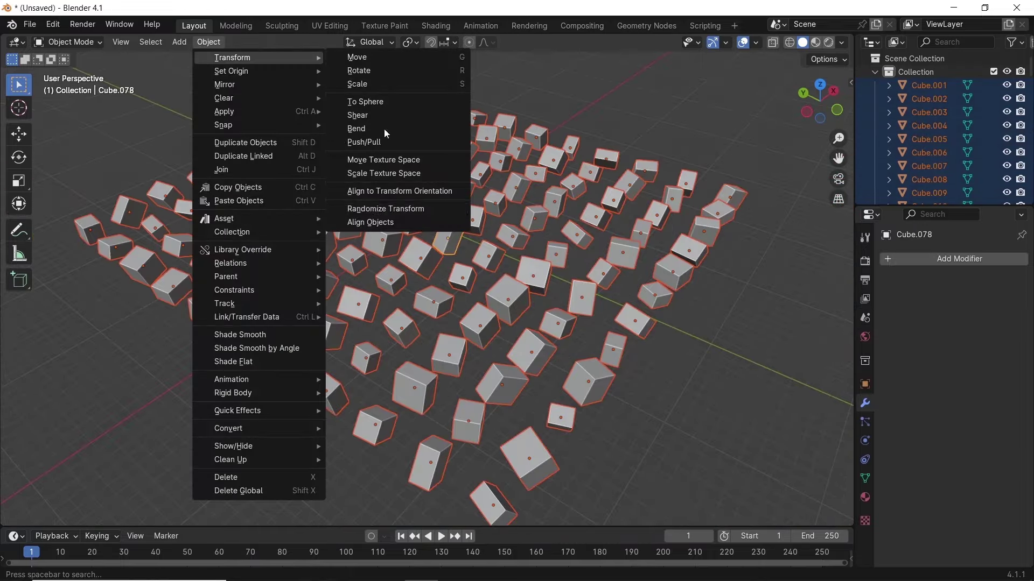
pyautogui.click(386, 209)
pyautogui.moveTo(166, 359); pyautogui.dragTo(133, 385)
pyautogui.click(167, 359)
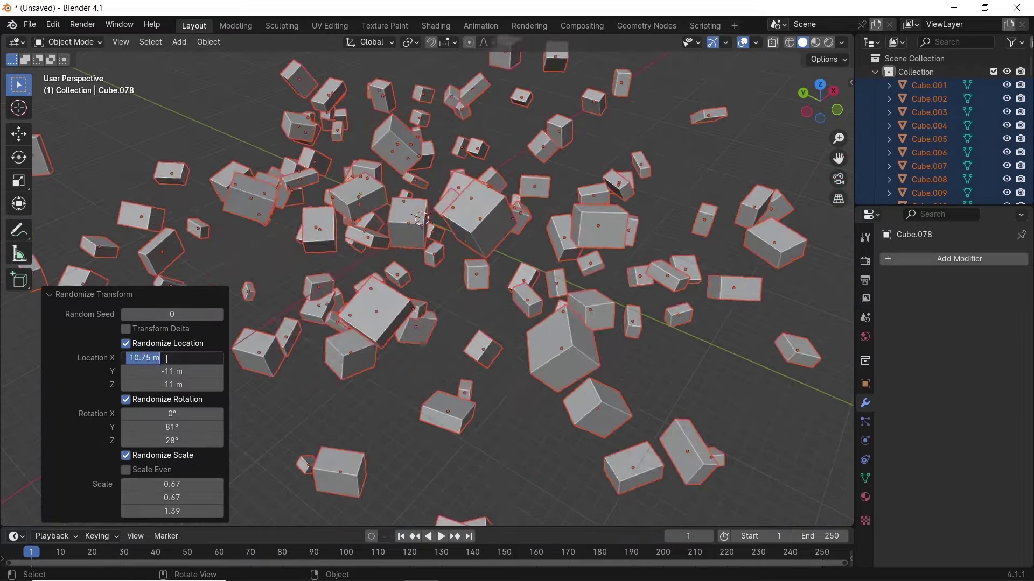
# Set the random seed to 3 and toggle Scale Even for the cubes
pyautogui.click(219, 316)
pyautogui.click(219, 315)
pyautogui.click(219, 315)
pyautogui.click(219, 315)
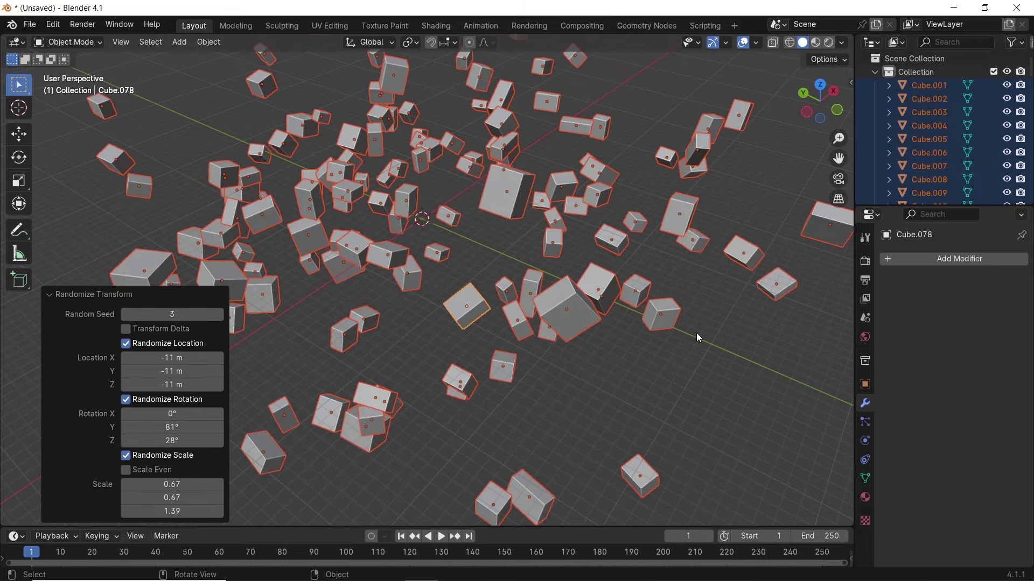
pyautogui.click(130, 473)
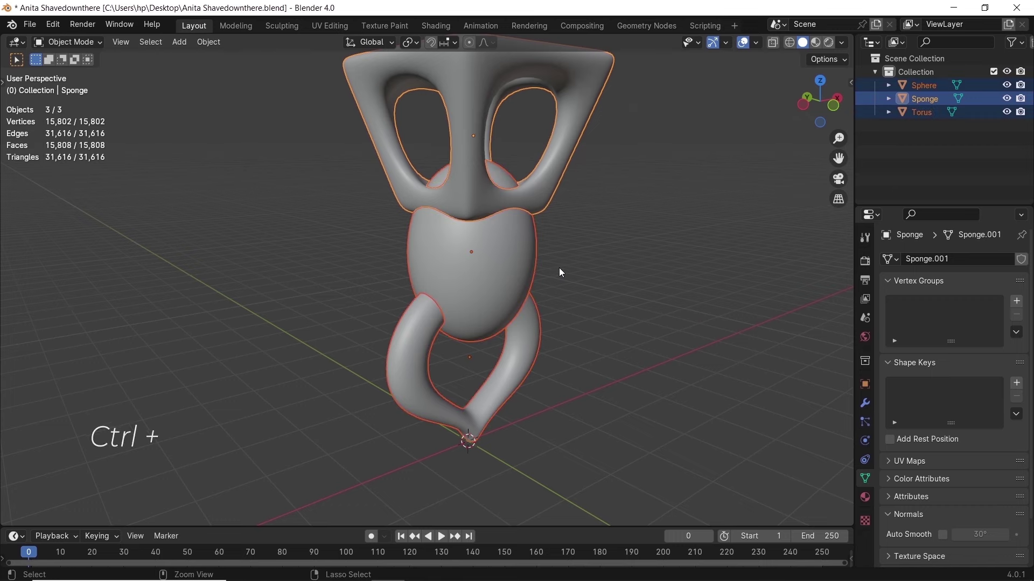
# Union the sphere and torus into the Sponge object and add a Smooth Remesh modifier with octree depth 9
pyautogui.press('ctrl+KP_Add')
pyautogui.scroll(5, 496, 222)
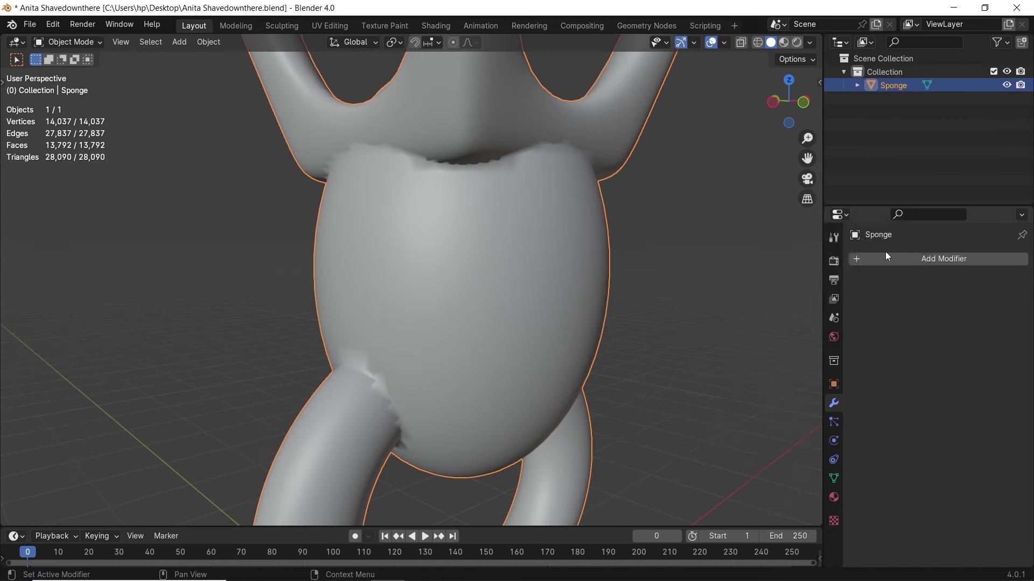
pyautogui.click(886, 256)
pyautogui.moveTo(885, 254)
pyautogui.click(719, 376)
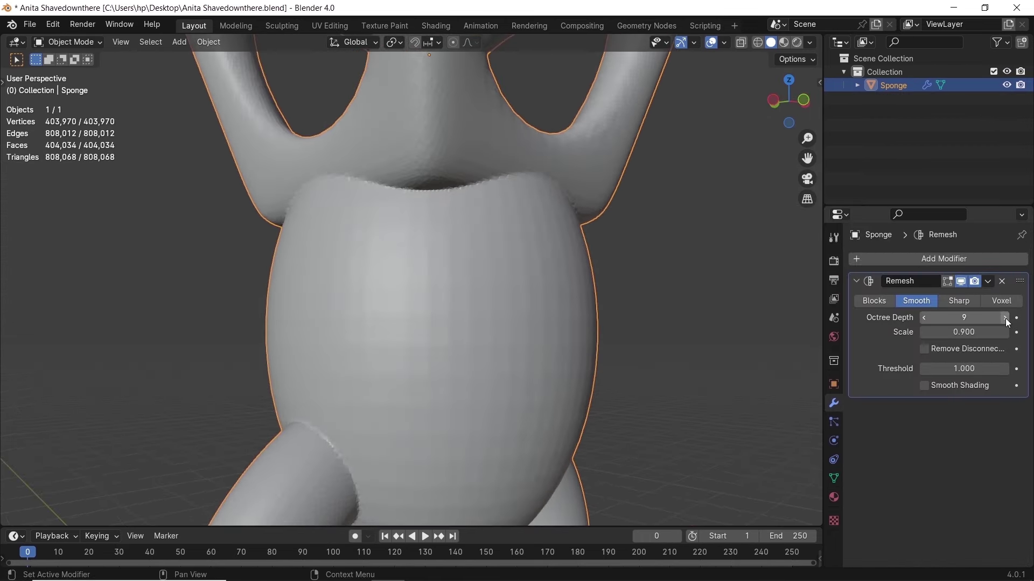
# Add a Corrective Smooth modifier to the Sponge with factor 1.000 and Only Smooth enabled
pyautogui.click(944, 259)
pyautogui.moveTo(826, 273)
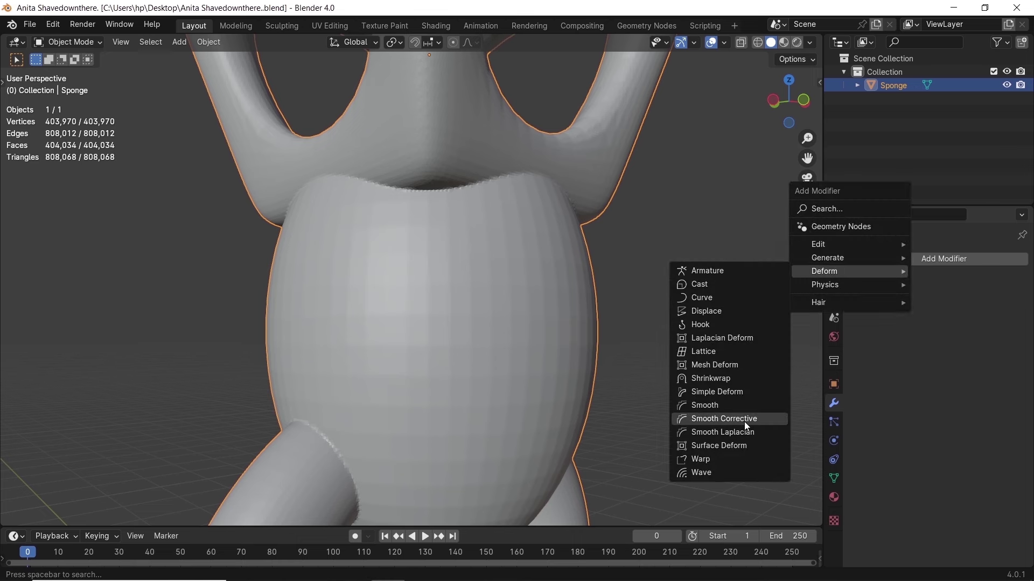
pyautogui.click(732, 421)
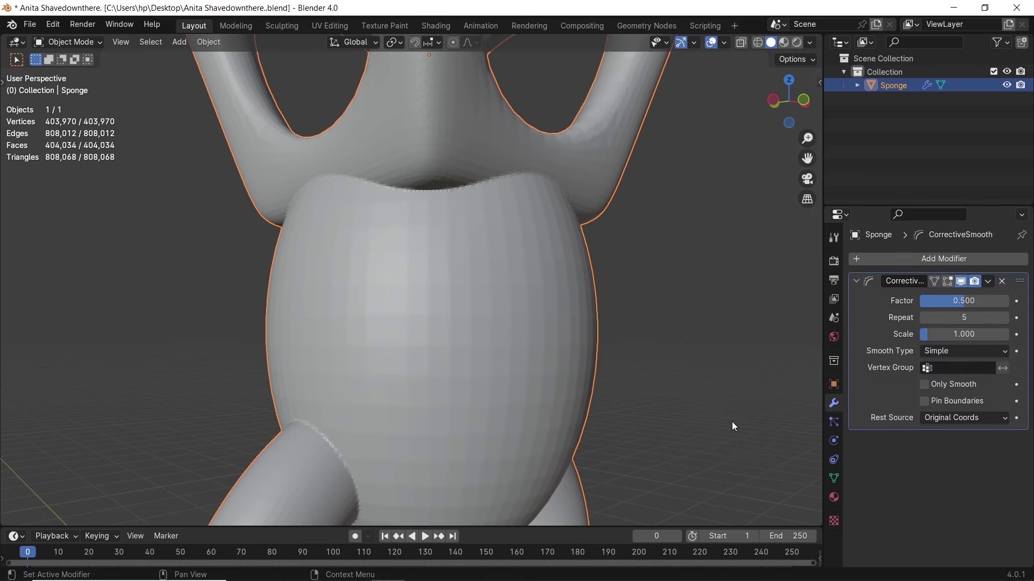
pyautogui.moveTo(823, 323); pyautogui.dragTo(780, 323)
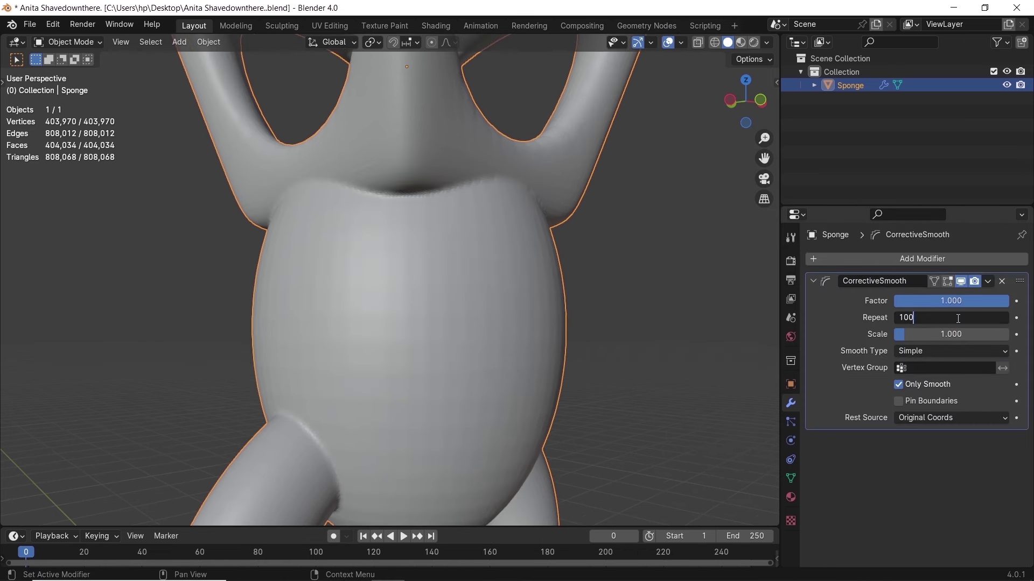
# Set the Corrective Smooth repeat to 100 and raise it further to 200 to blend the Sponge's joints
pyautogui.click(957, 318)
pyautogui.write('100')
pyautogui.press('Return')
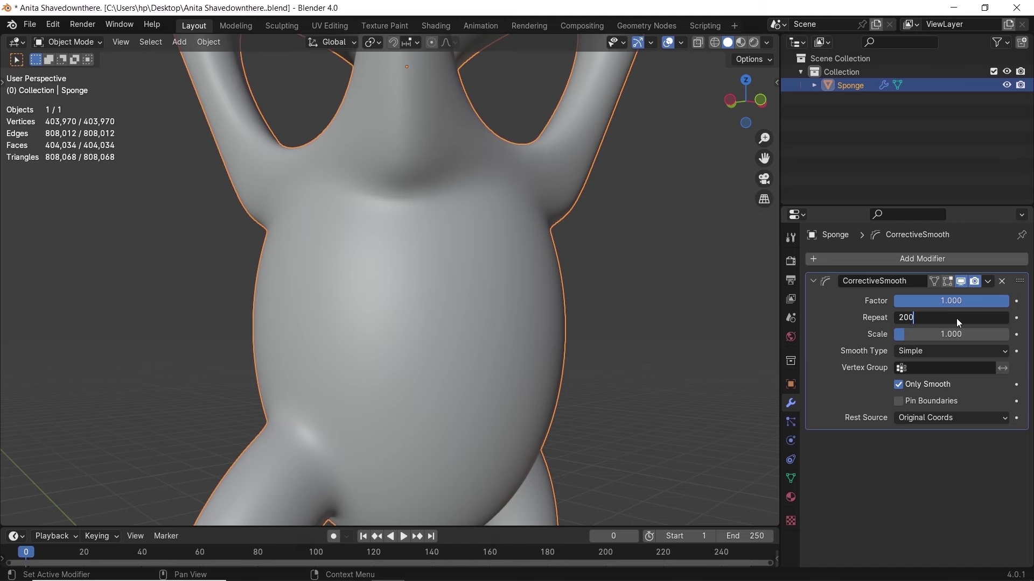
pyautogui.press('Return')
pyautogui.moveTo(549, 272); pyautogui.dragTo(405, 321, button='middle')
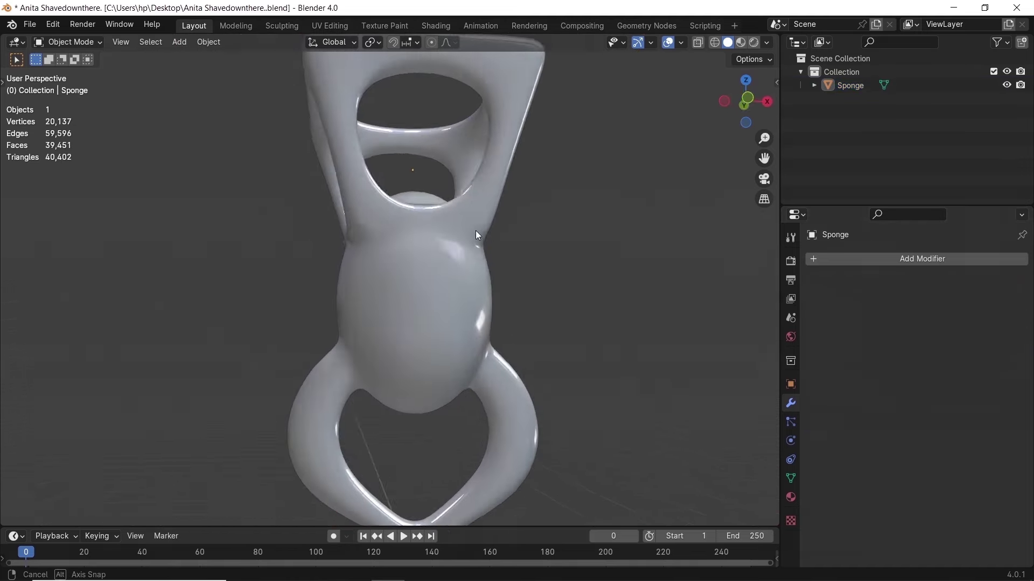
pyautogui.moveTo(476, 231); pyautogui.dragTo(367, 254, button='middle')
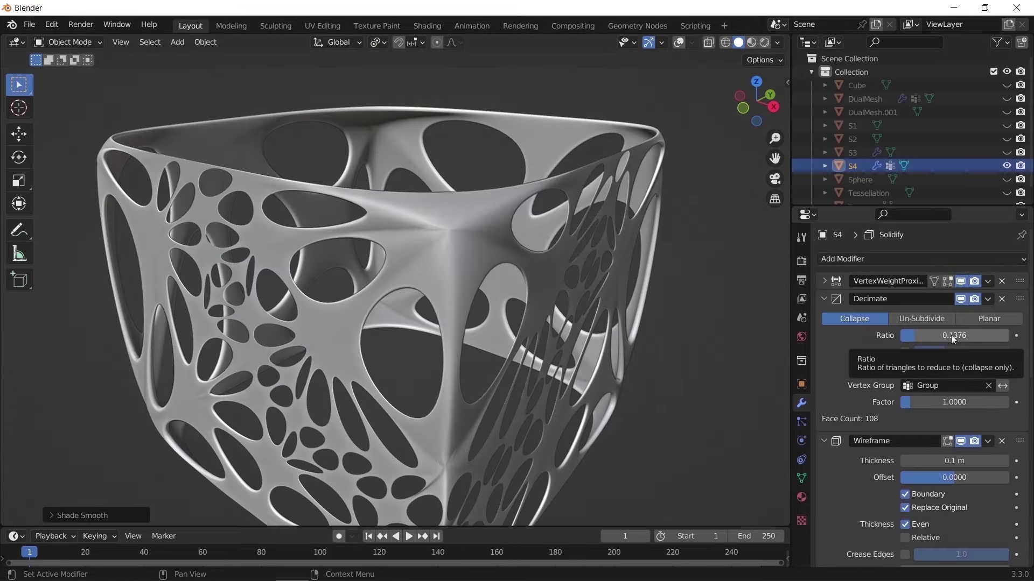
# Try several Decimate ratios on the S4 object, starting with 0.2 and ending at 0.18
pyautogui.click(953, 336)
pyautogui.write('0.2')
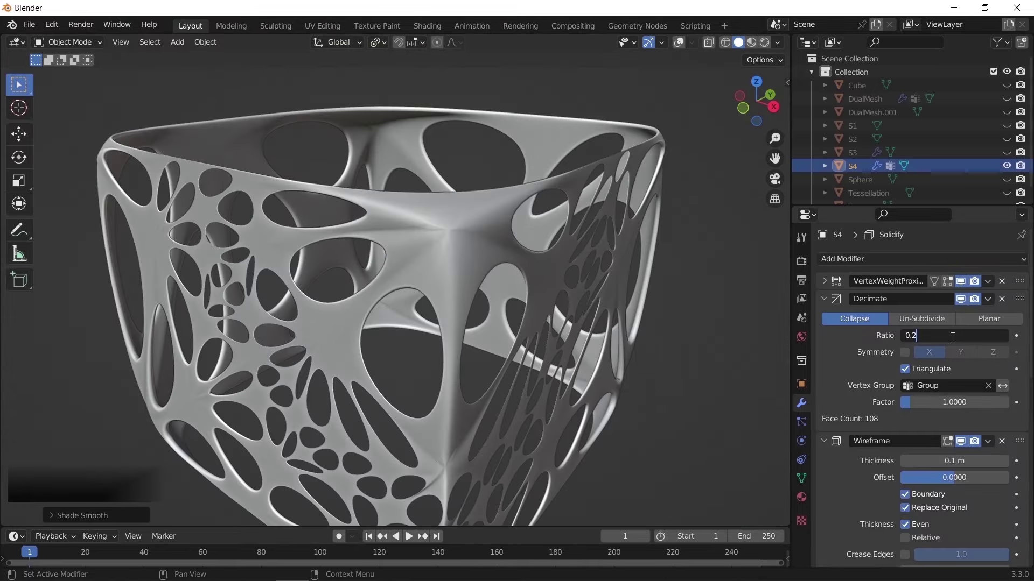
pyautogui.press('Return')
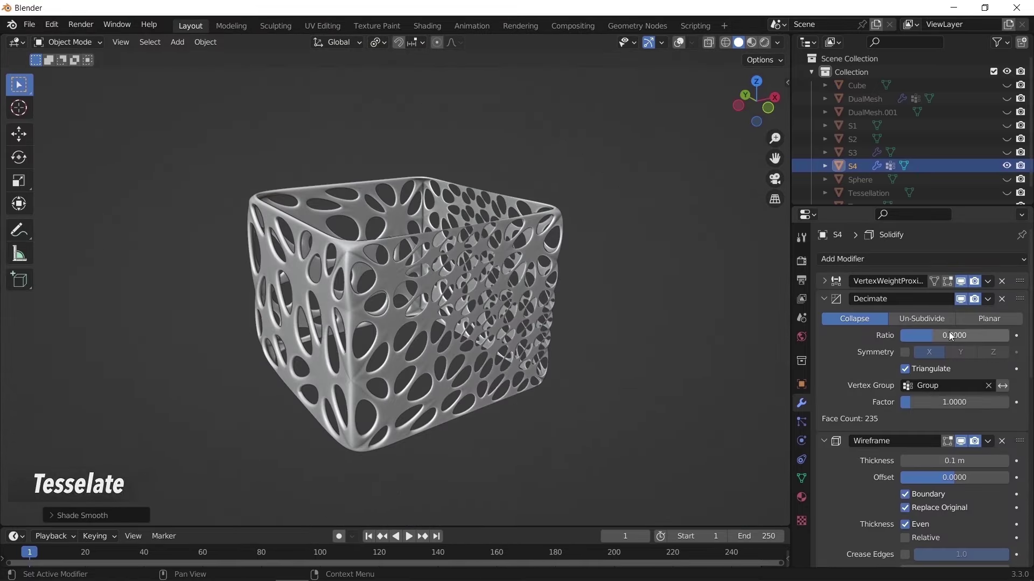
pyautogui.write('0.1')
pyautogui.press('Return')
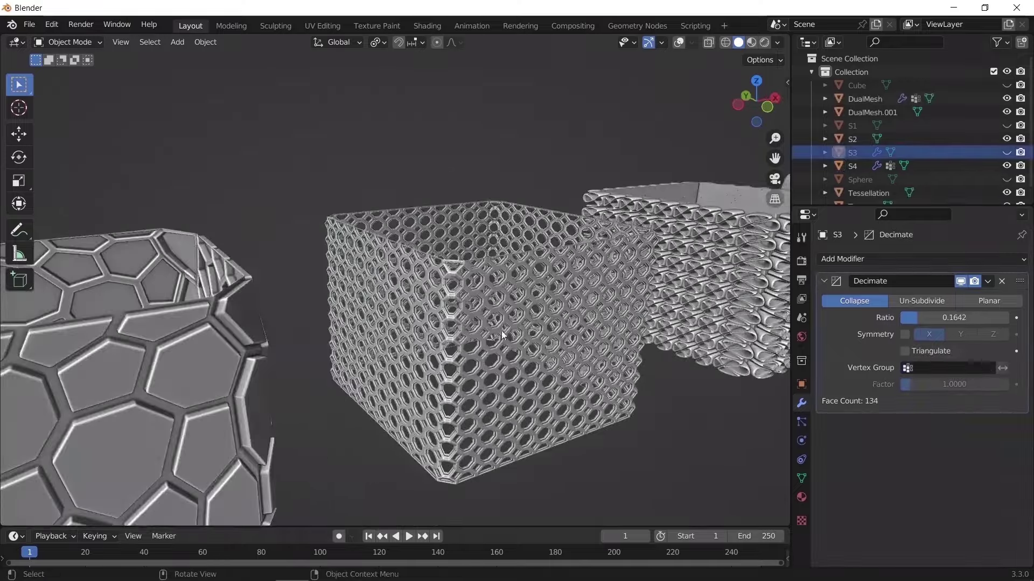
# Generate a non-destructive Dual Mesh from the S1 box with the Tissue tools
pyautogui.moveTo(502, 335); pyautogui.dragTo(303, 315, button='middle')
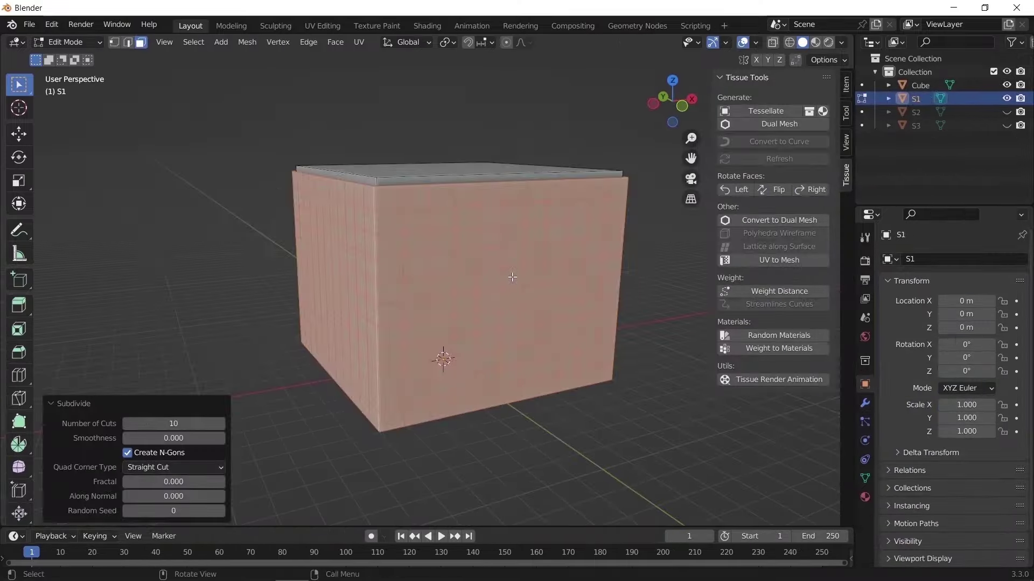
pyautogui.press('Tab')
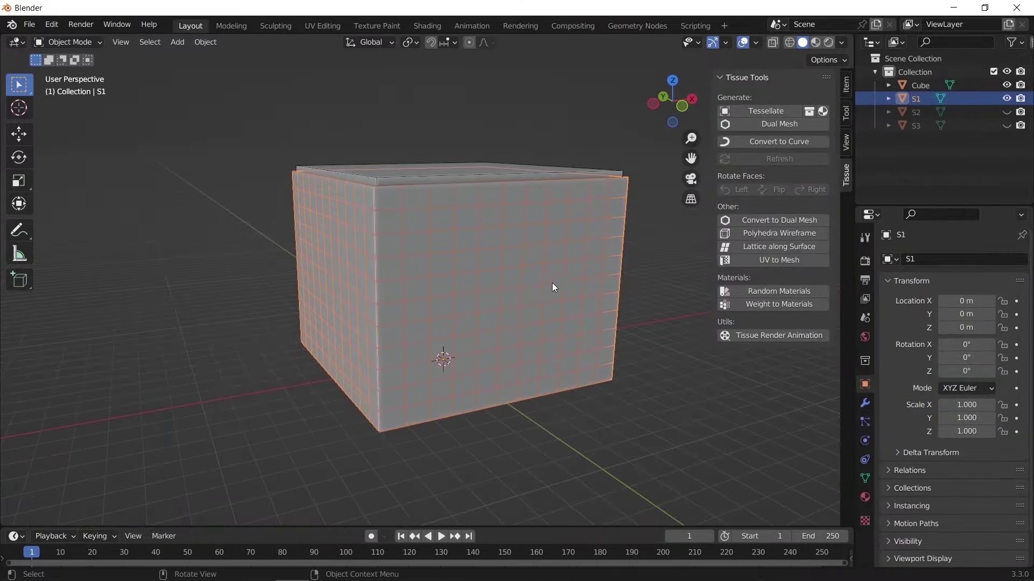
pyautogui.click(769, 123)
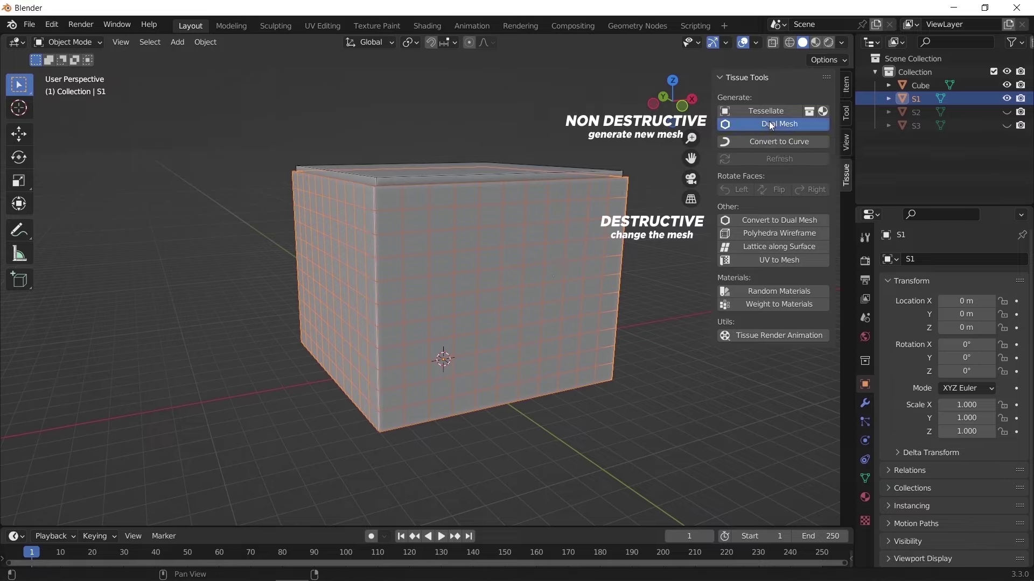
pyautogui.click(729, 195)
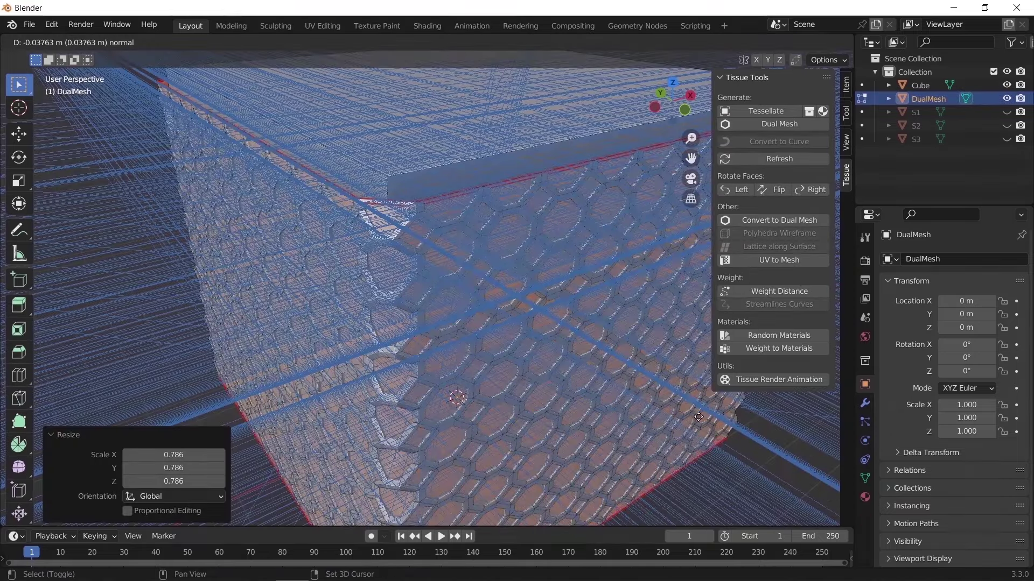
# Extrude the inset faces of the dual mesh about -0.05 m along their normals and leave Edit Mode
pyautogui.scroll(2, 692, 416)
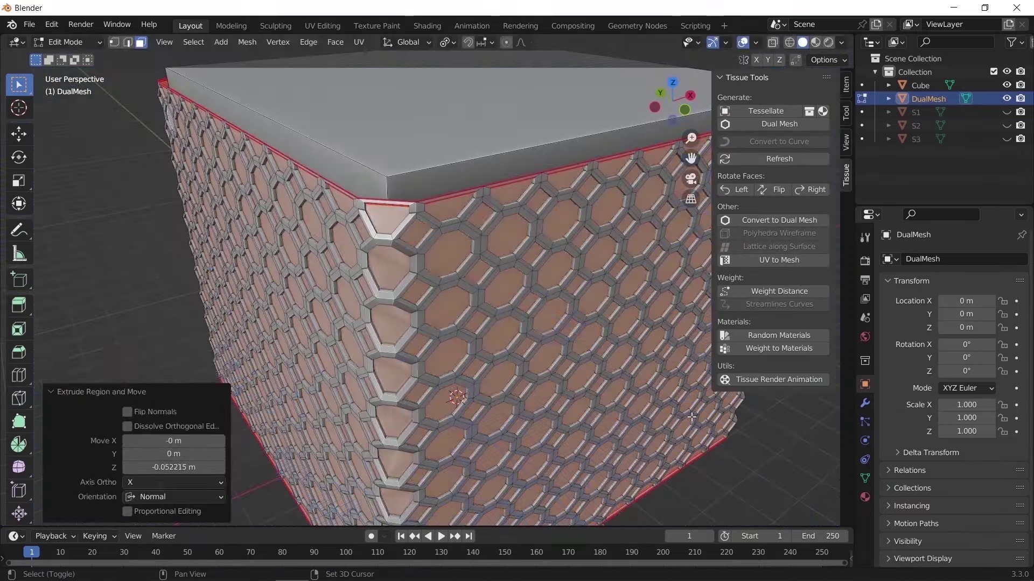
pyautogui.click(616, 362)
pyautogui.press('Tab')
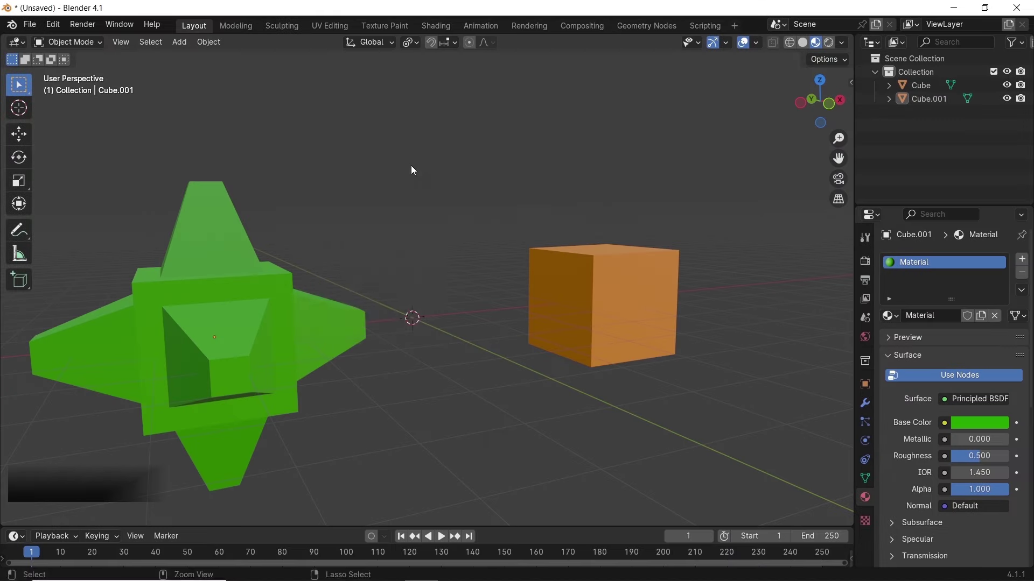
# Try linking the green star's object data to the orange cube and undo the link
pyautogui.hotkey('ctrl', 'l')
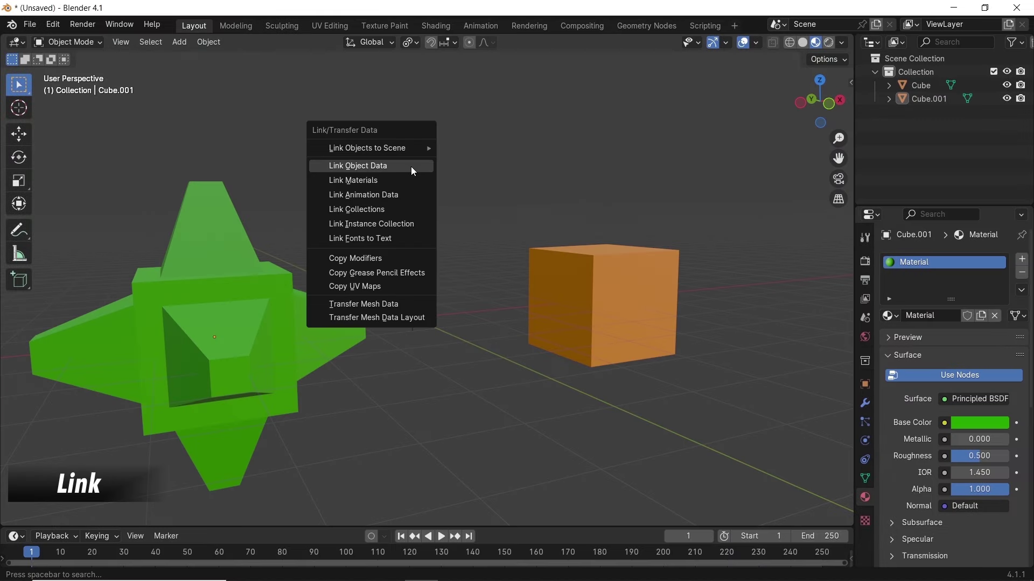
pyautogui.click(584, 273)
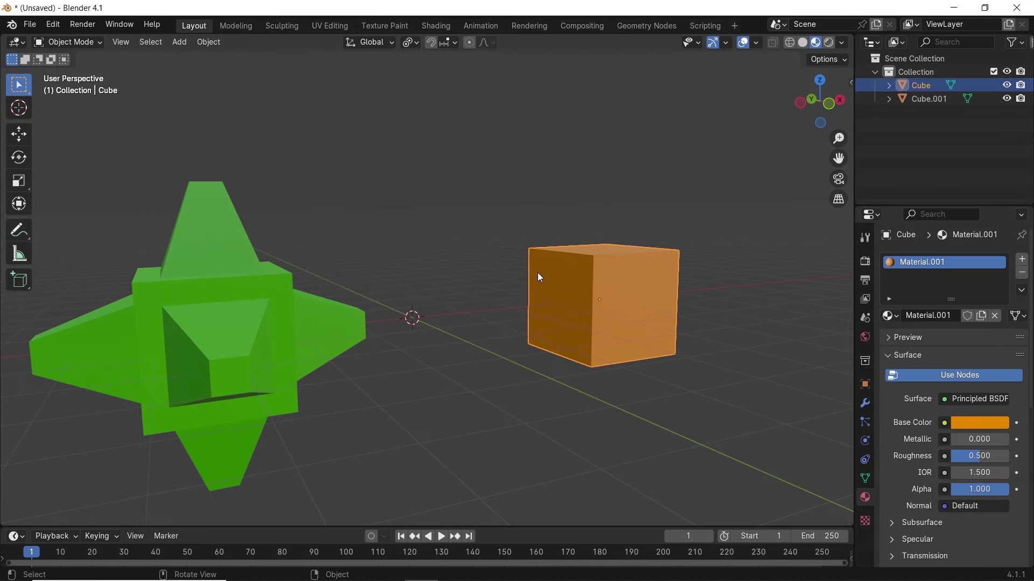
pyautogui.keyDown('shift'); pyautogui.click(260, 303); pyautogui.keyUp('shift')
pyautogui.hotkey('ctrl', 'l')
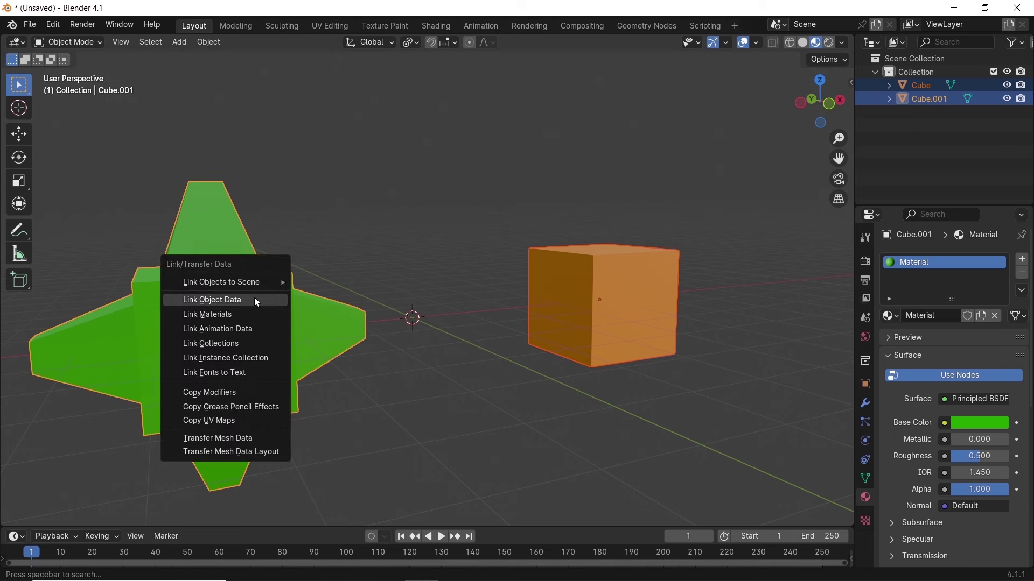
pyautogui.click(255, 301)
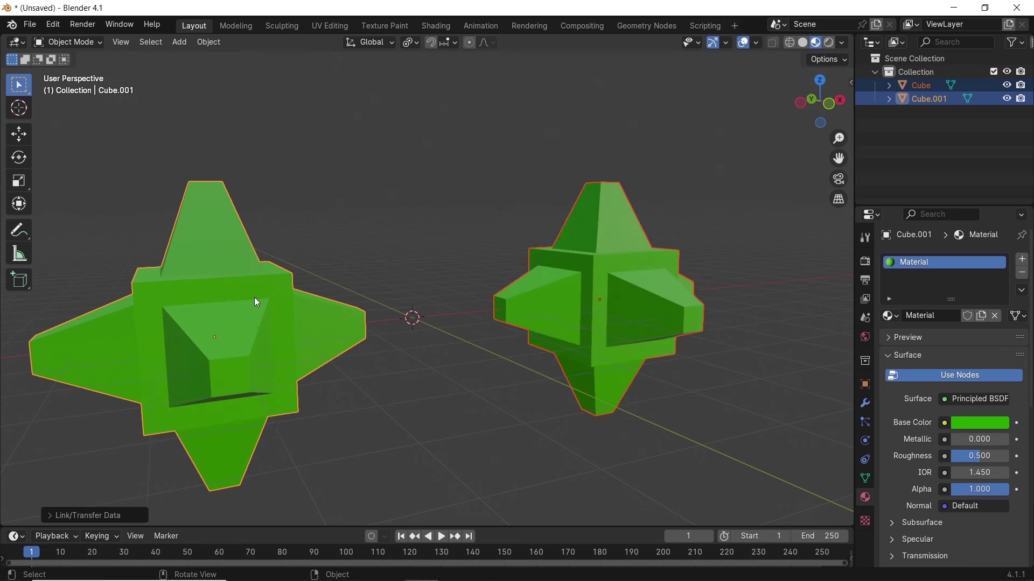
pyautogui.hotkey('ctrl', 'z')
# Try linking the green star's material to the orange cube and undo the link
pyautogui.hotkey('ctrl', 'l')
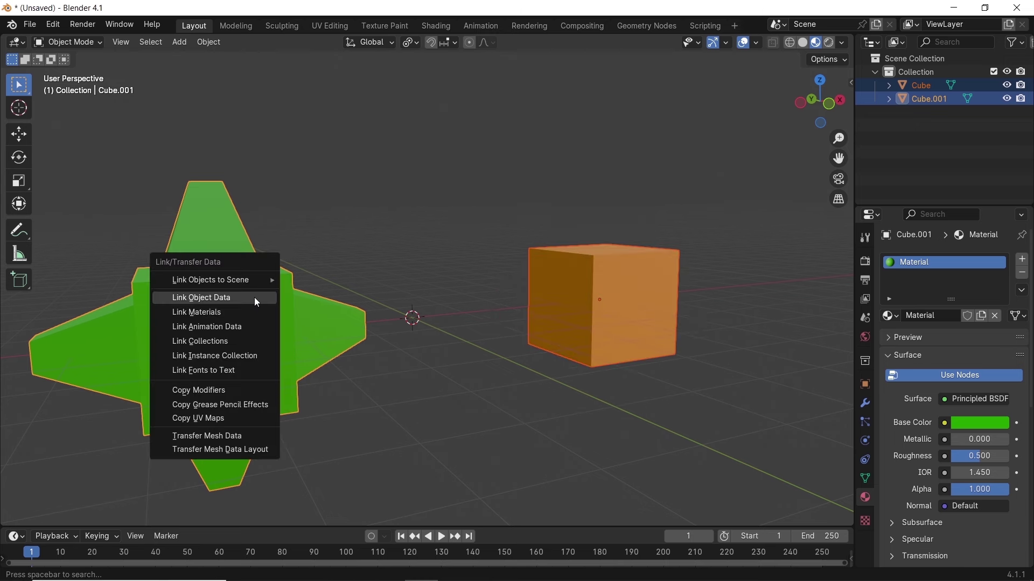
pyautogui.click(257, 312)
pyautogui.hotkey('ctrl', 'z')
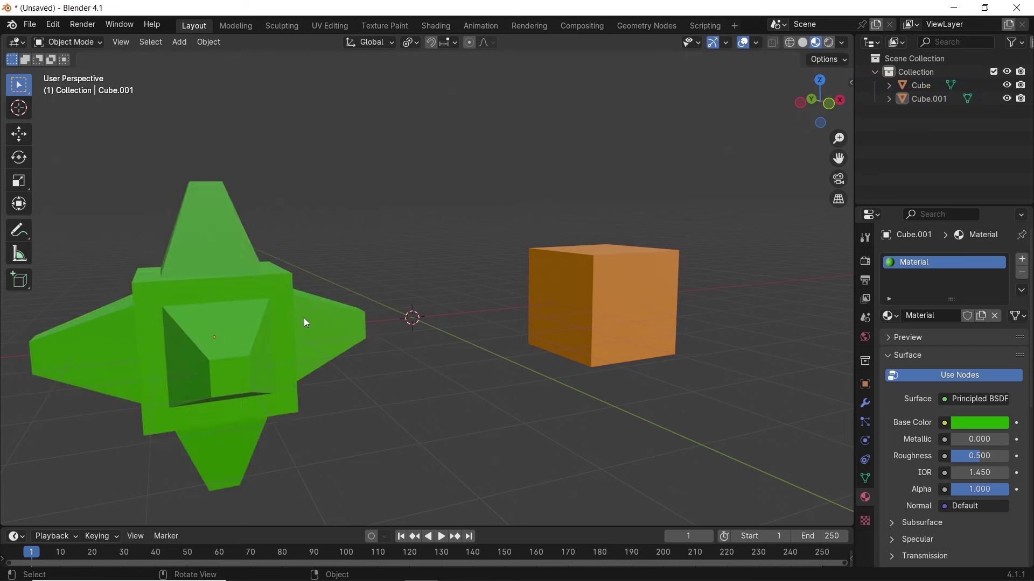
# Add a Subdivision Surface modifier to the green star and copy its modifiers to the orange cube
pyautogui.hotkey('ctrl', '1')
pyautogui.click(535, 287)
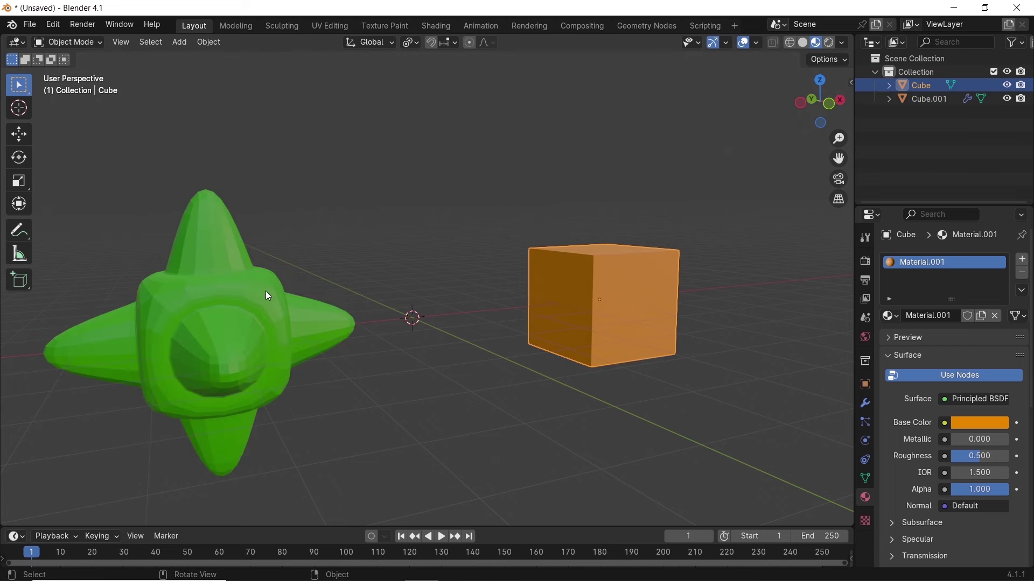
pyautogui.keyDown('shift'); pyautogui.click(266, 296); pyautogui.keyUp('shift')
pyautogui.hotkey('ctrl', 'l')
pyautogui.click(232, 373)
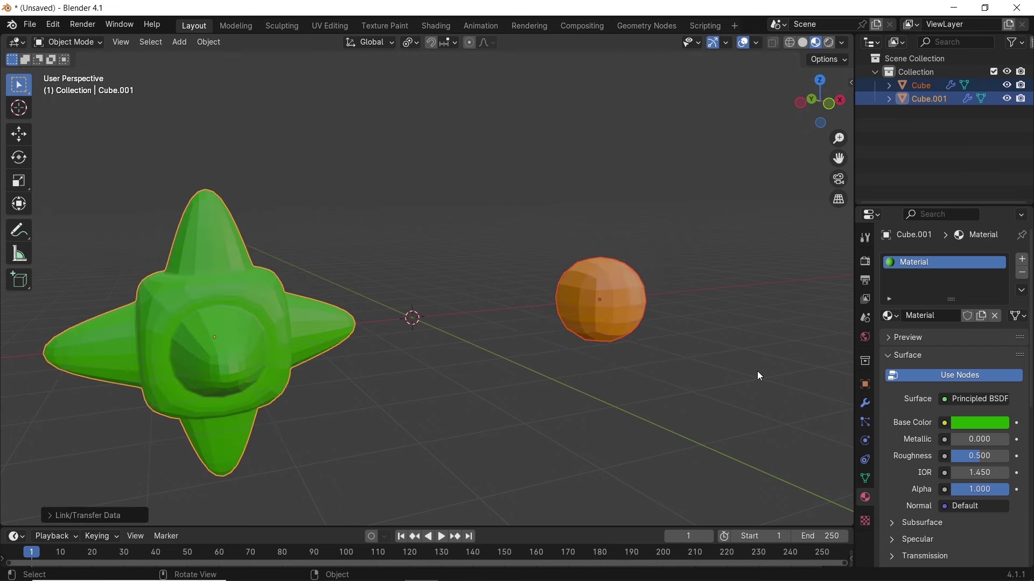
# Set the green star's viewport subdivision level to 5 and start scaling the orange object's mesh in Edit Mode
pyautogui.click(865, 403)
pyautogui.click(1006, 318)
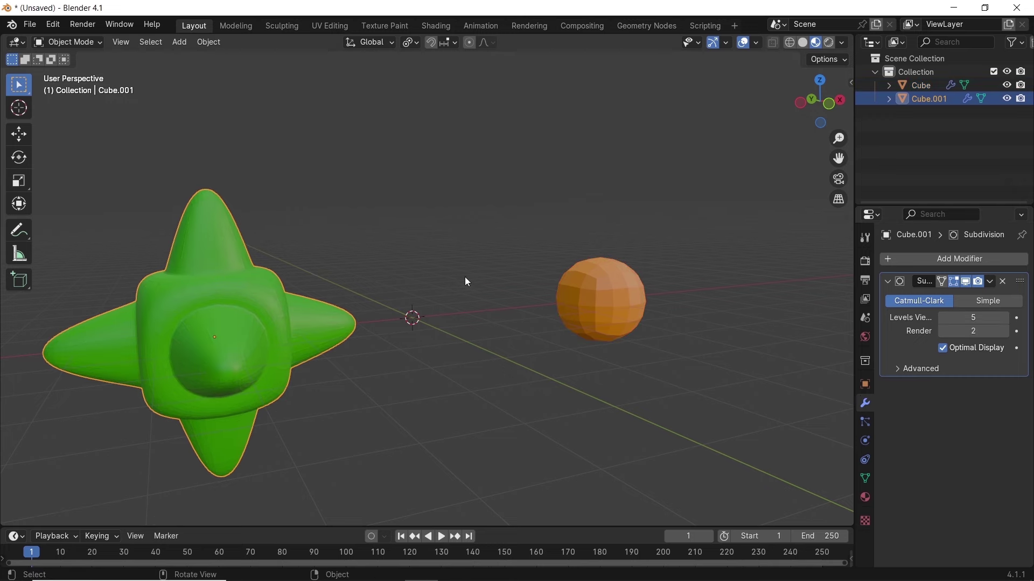
pyautogui.click(596, 287)
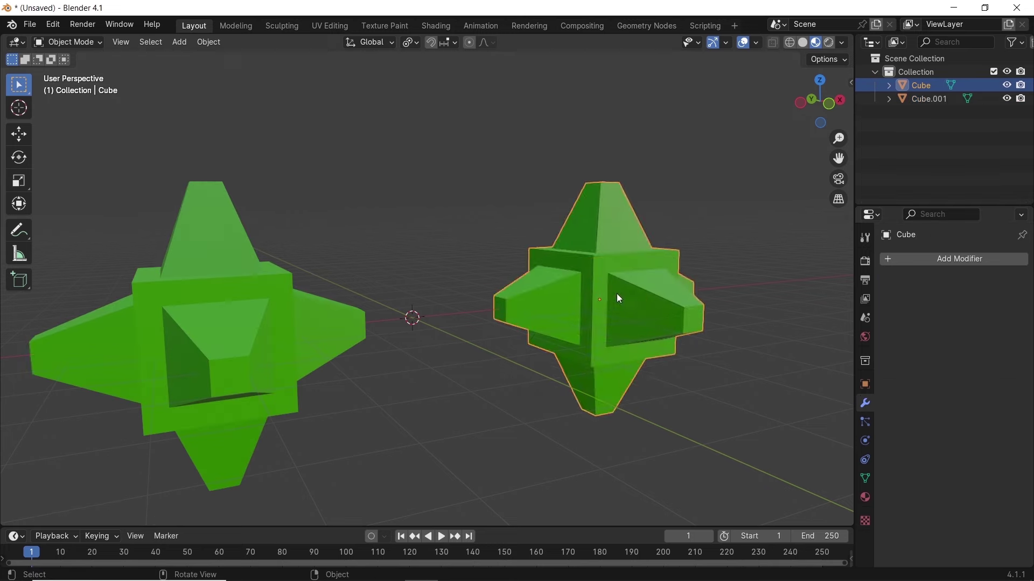
pyautogui.press('Tab')
pyautogui.press('s')
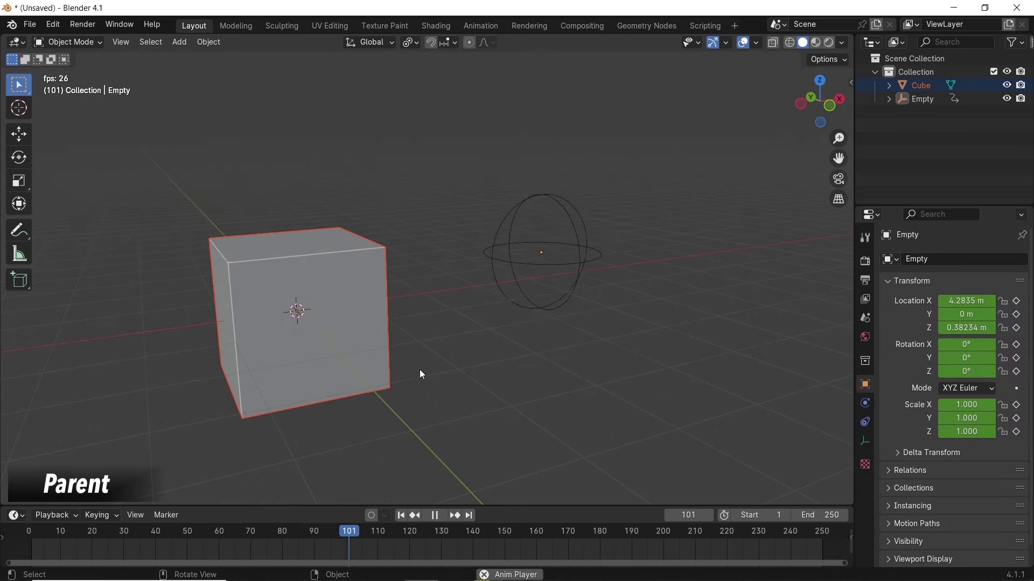
# Parent the cube to the animated empty with the Object option
pyautogui.click(376, 291)
pyautogui.keyDown('shift'); pyautogui.click(554, 250); pyautogui.keyUp('shift')
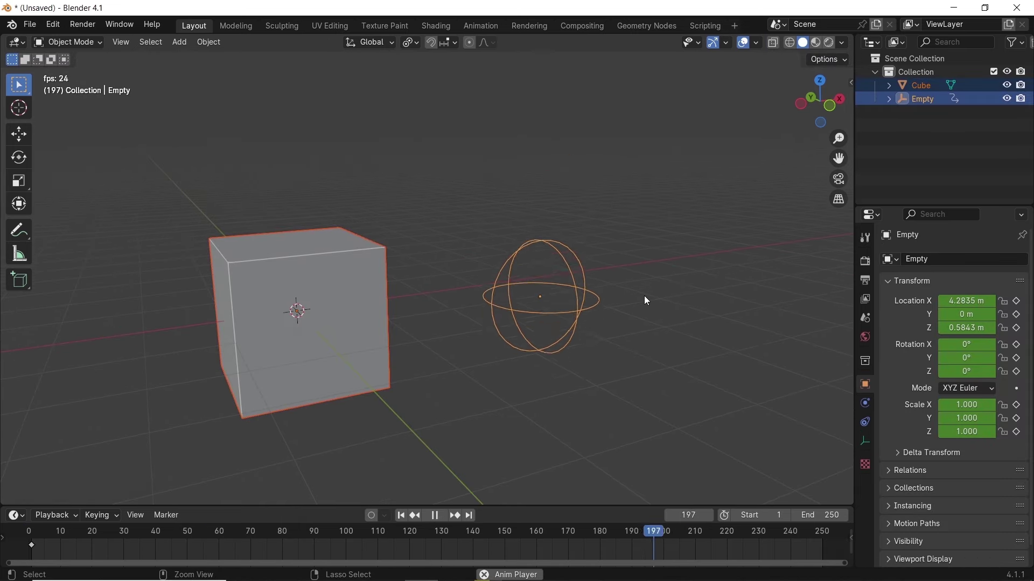
pyautogui.hotkey('ctrl', 'p')
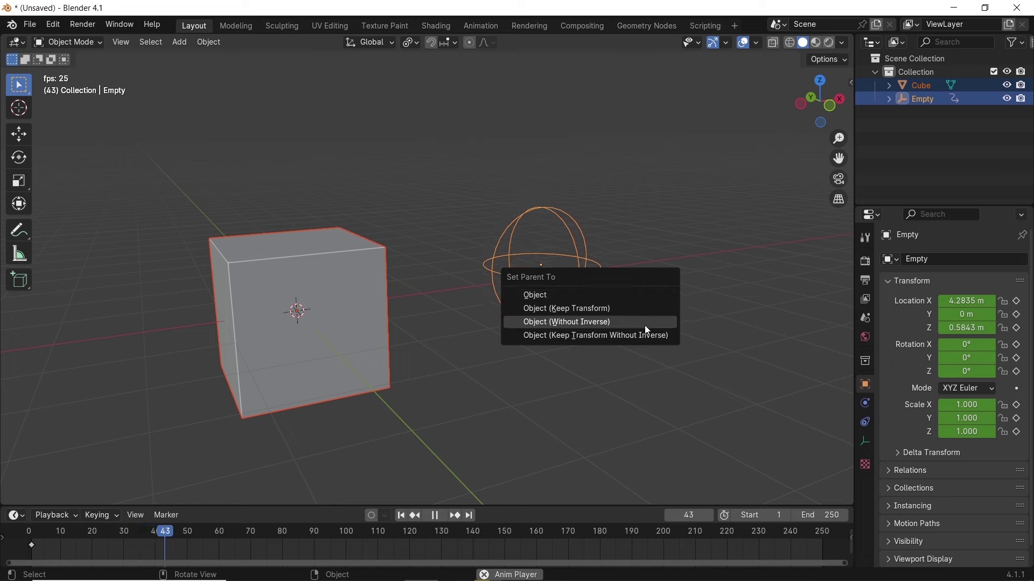
pyautogui.click(620, 297)
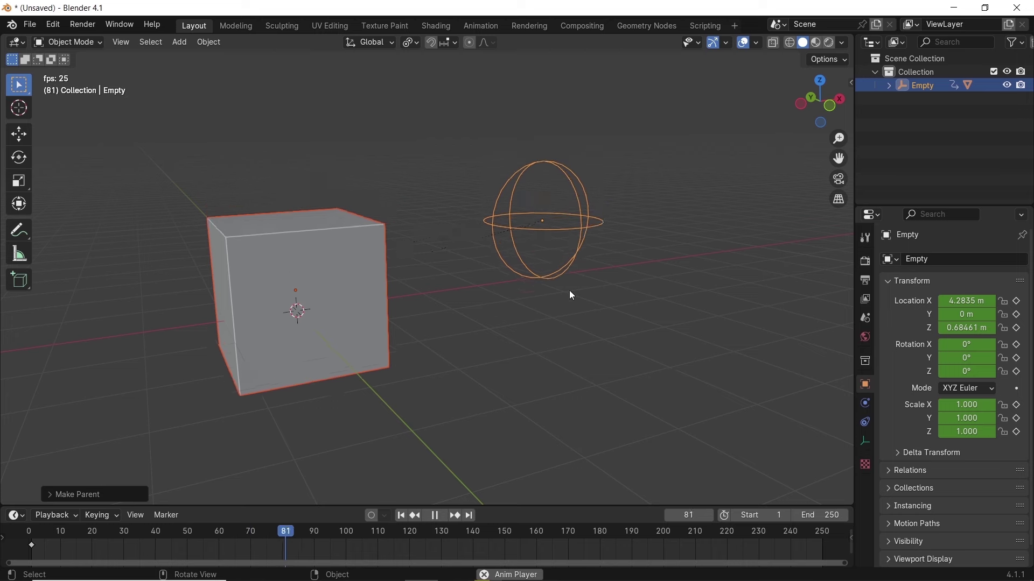
# Clear the cube's parent and move the cube over the empty
pyautogui.hotkey('alt', 'p')
pyautogui.click(570, 304)
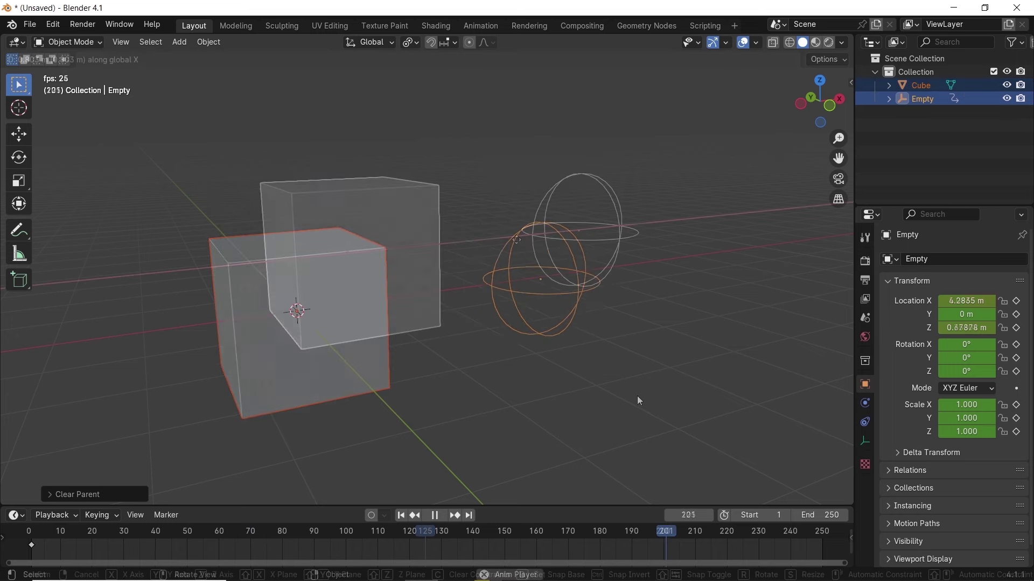
pyautogui.click(638, 401)
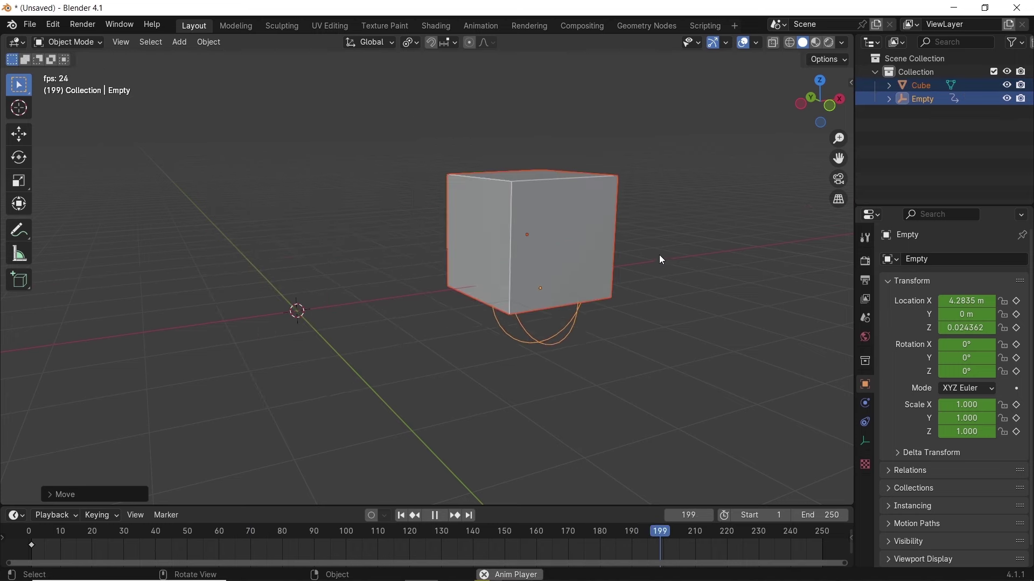
# Pause the animation, parent the cube to the overlapping empty in wireframe display, and resume playback in solid shading
pyautogui.press('space')
pyautogui.press('z')
pyautogui.click(567, 237)
pyautogui.click(624, 213)
pyautogui.click(616, 213)
pyautogui.keyDown('shift'); pyautogui.click(604, 241); pyautogui.keyUp('shift')
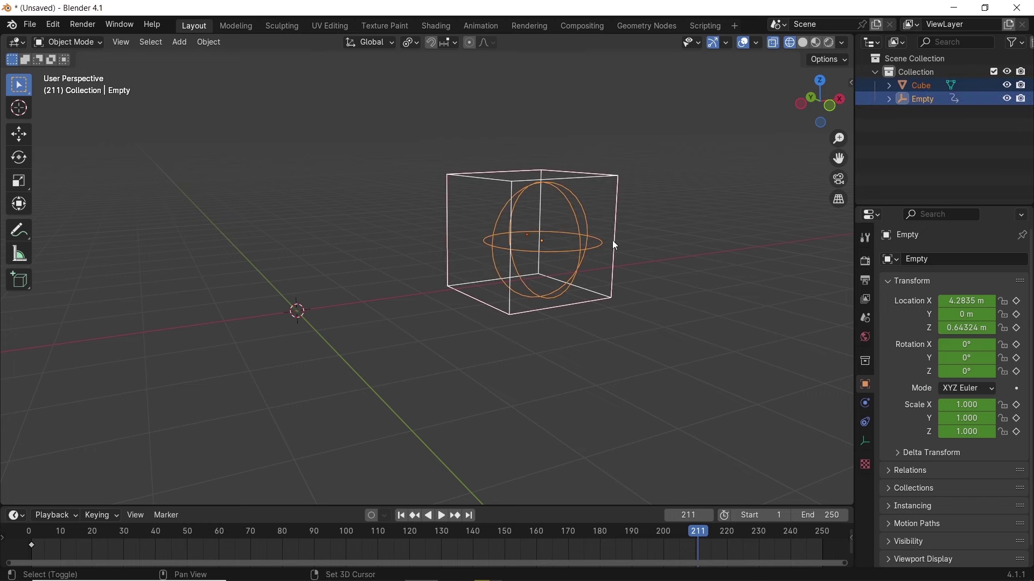
pyautogui.hotkey('ctrl', 'p')
pyautogui.click(624, 240)
pyautogui.press('space')
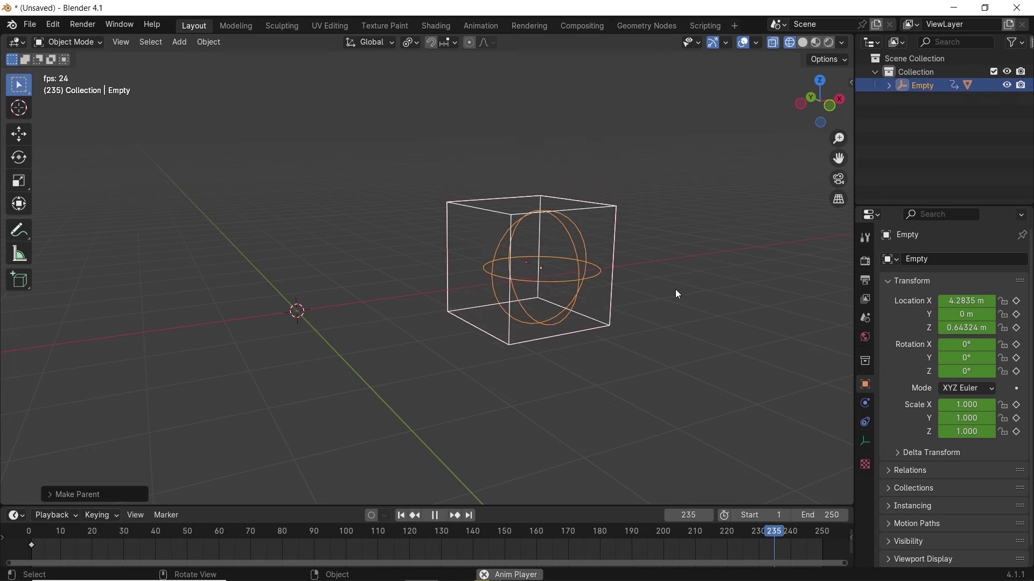
pyautogui.hotkey('shift', 'z')
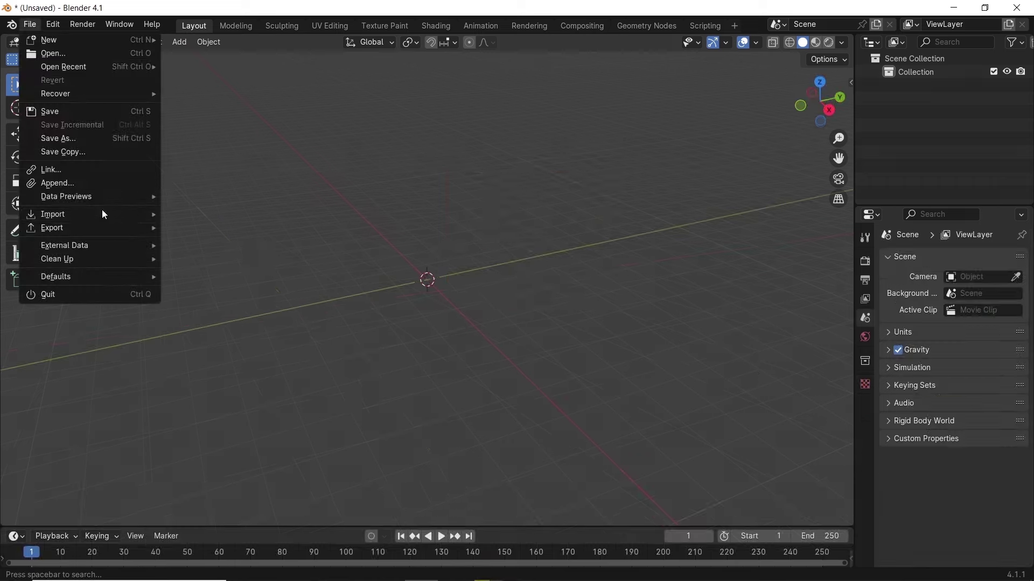
# Import 1.svg from the Desktop folder as Scalable Vector Graphics
pyautogui.moveTo(103, 215)
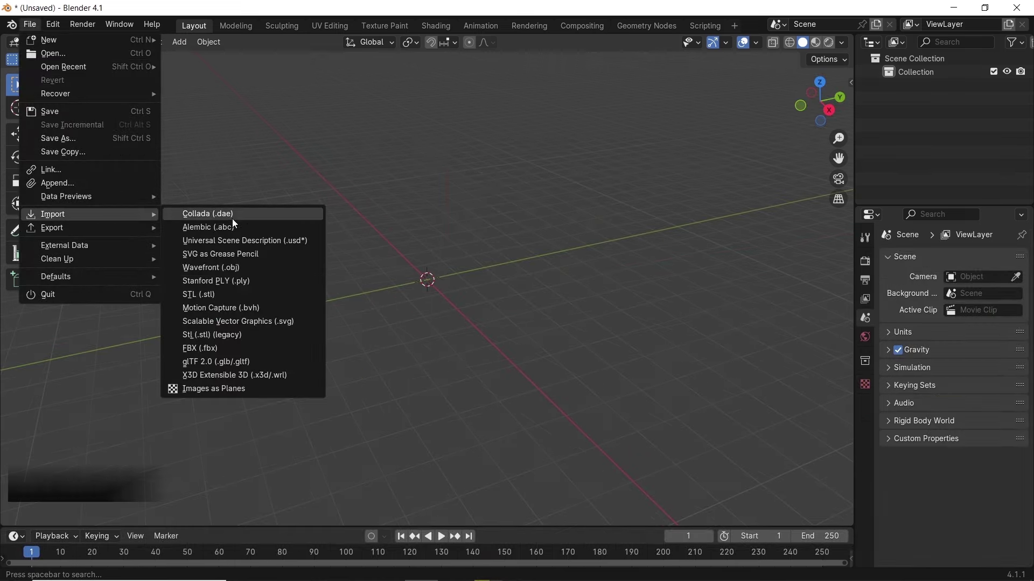
pyautogui.click(263, 324)
pyautogui.click(210, 212)
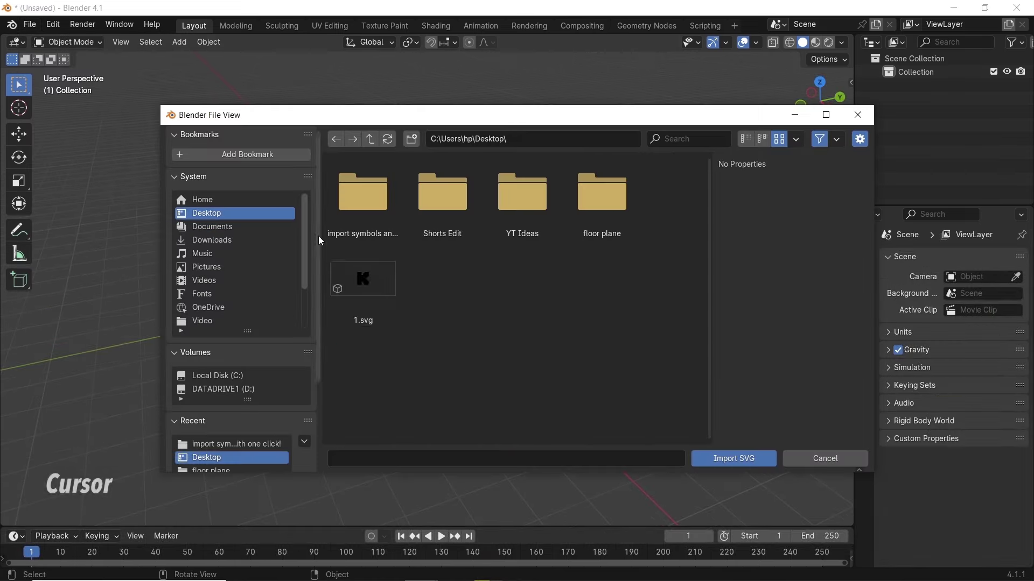
pyautogui.doubleClick(362, 283)
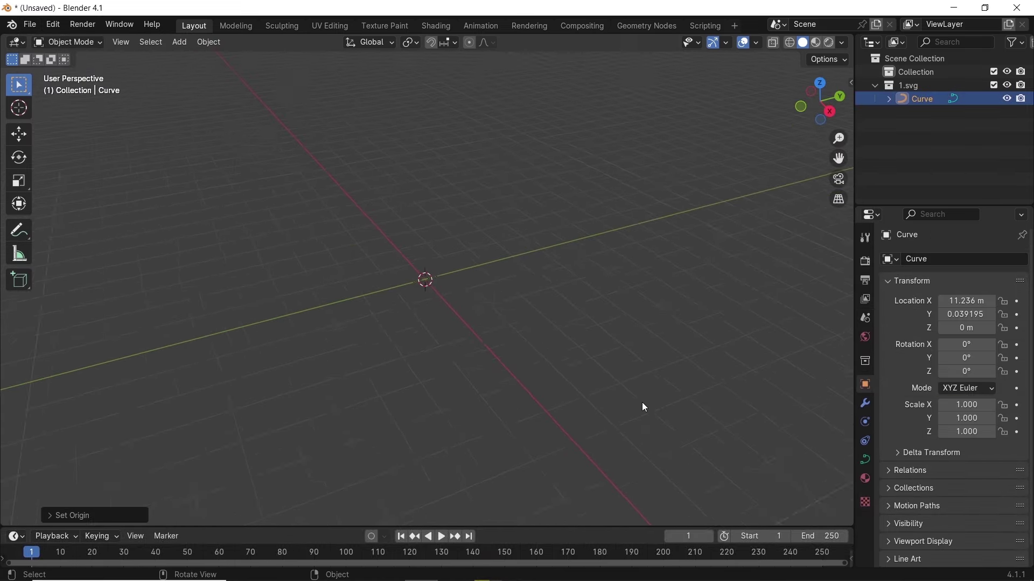
# Reset the imported curve's origin and snap the curve to the 3D cursor
pyautogui.moveTo(642, 402)
pyautogui.mouseDown(button='middle')
pyautogui.moveTo(586, 408)
pyautogui.moveTo(648, 417)
pyautogui.mouseUp(button='middle')
pyautogui.keyDown('shift'); pyautogui.moveTo(460, 303); pyautogui.dragTo(571, 338, button='middle'); pyautogui.keyUp('shift')
pyautogui.hotkey('shift', 's')
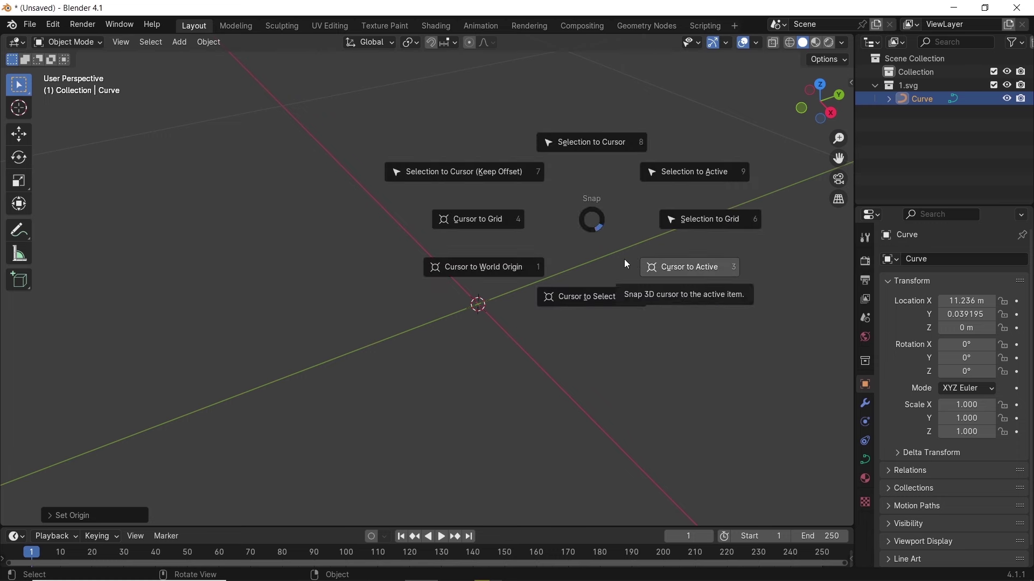
pyautogui.click(592, 154)
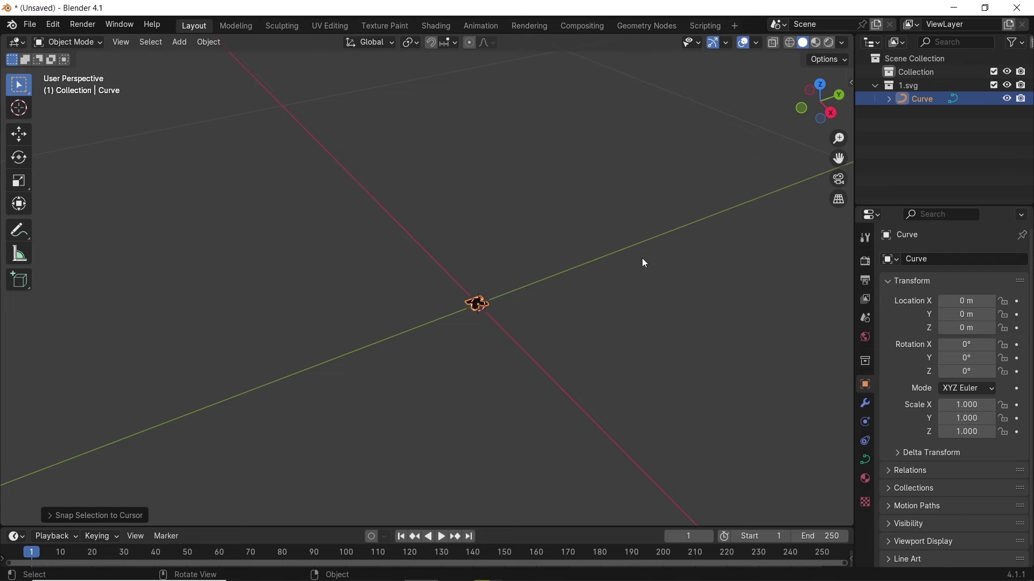
# Scale the imported logo curve up to about 7.1
pyautogui.press('s')
pyautogui.click(501, 357)
pyautogui.moveTo(500, 358); pyautogui.dragTo(500, 381, button='middle')
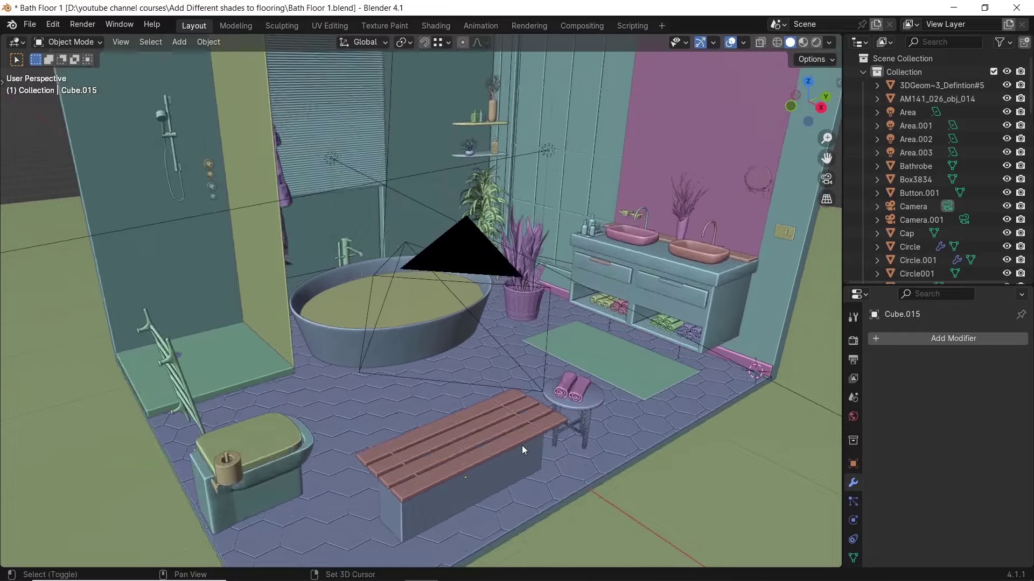
pyautogui.scroll(4, 522, 445)
# Apply the Scale transform to the wooden slatted bench top in the bathroom scene
pyautogui.click(548, 339)
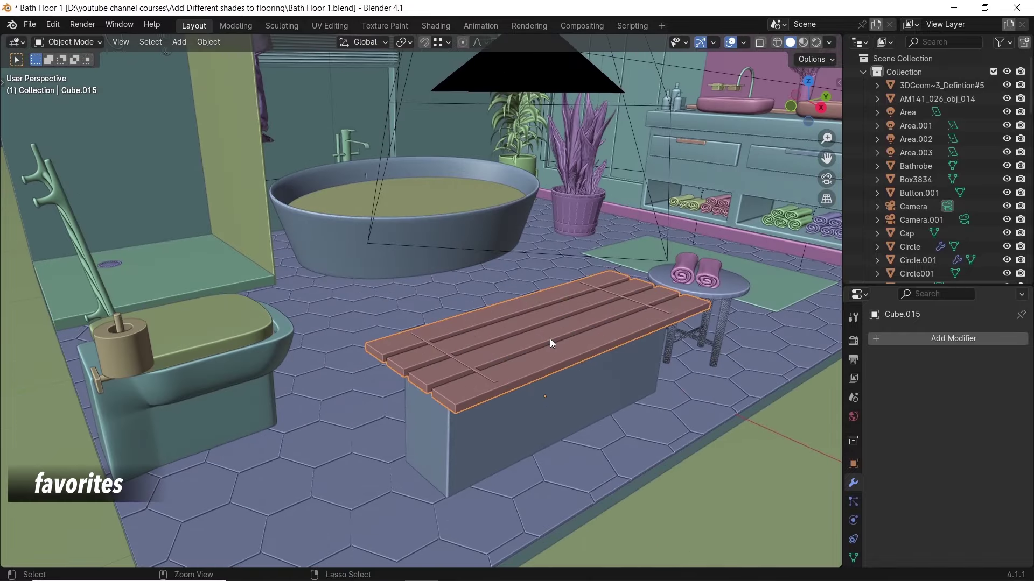
pyautogui.hotkey('ctrl', 'a')
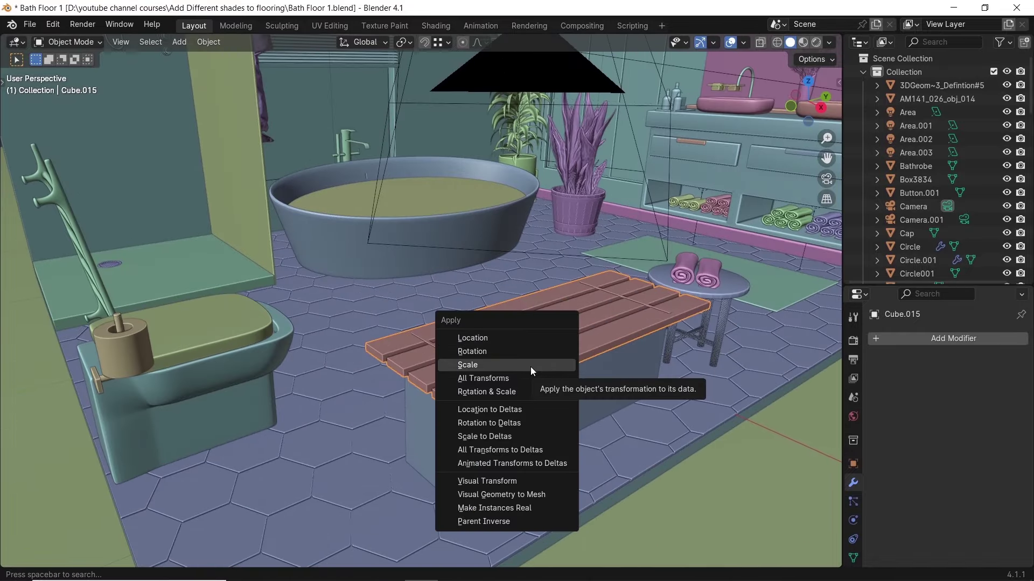
pyautogui.rightClick(531, 366)
pyautogui.press('Escape')
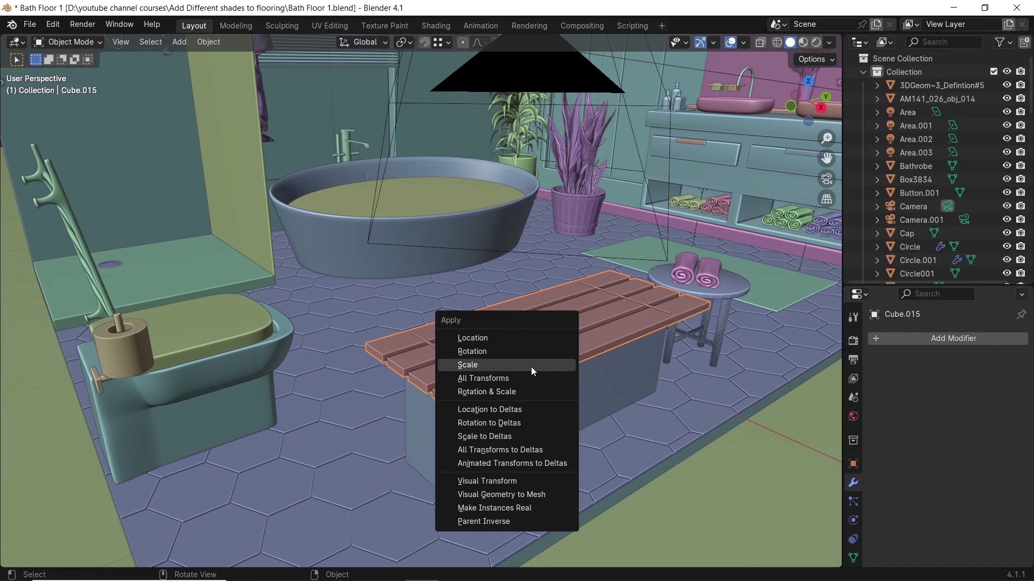
pyautogui.click(532, 367)
# Set the shower partition's origin to geometry and convert the partition to a mesh through Quick Favorites
pyautogui.moveTo(412, 187); pyautogui.dragTo(364, 173, button='middle')
pyautogui.click(364, 173)
pyautogui.press('q')
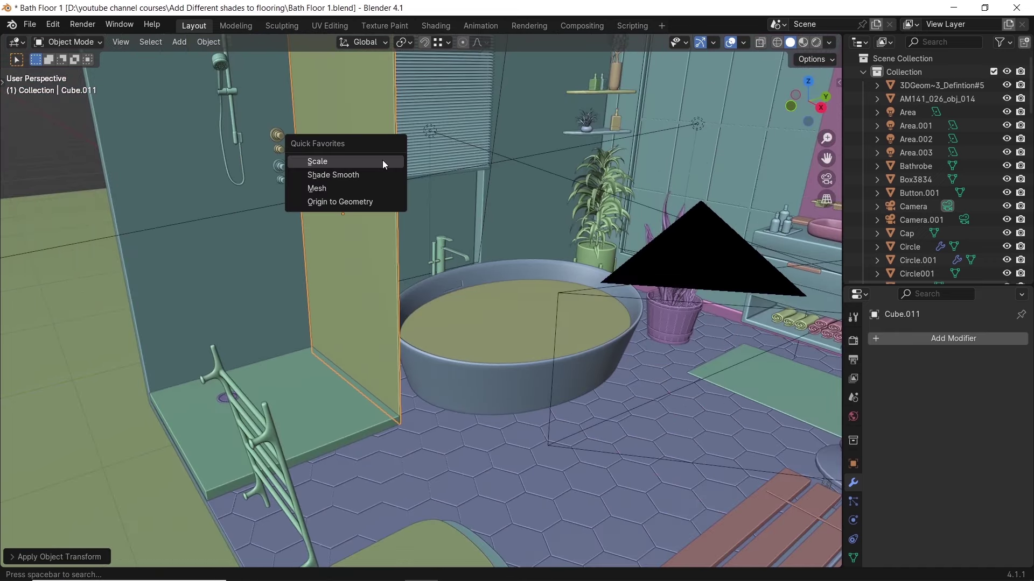
pyautogui.click(370, 200)
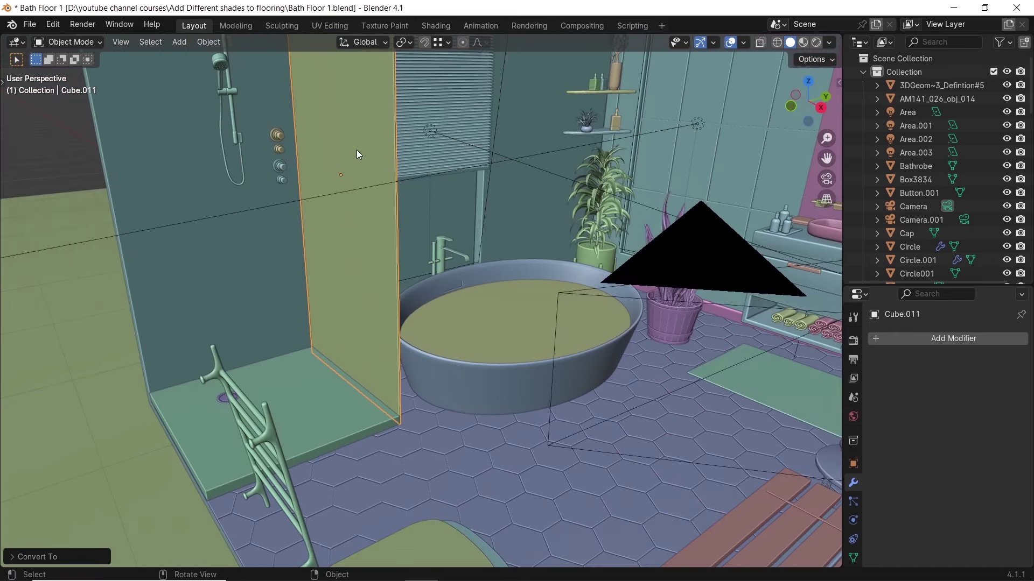
# Switch the shower partition to Edit Mode and bring up its Quick Favorites
pyautogui.click(94, 41)
pyautogui.click(60, 73)
pyautogui.press('q')
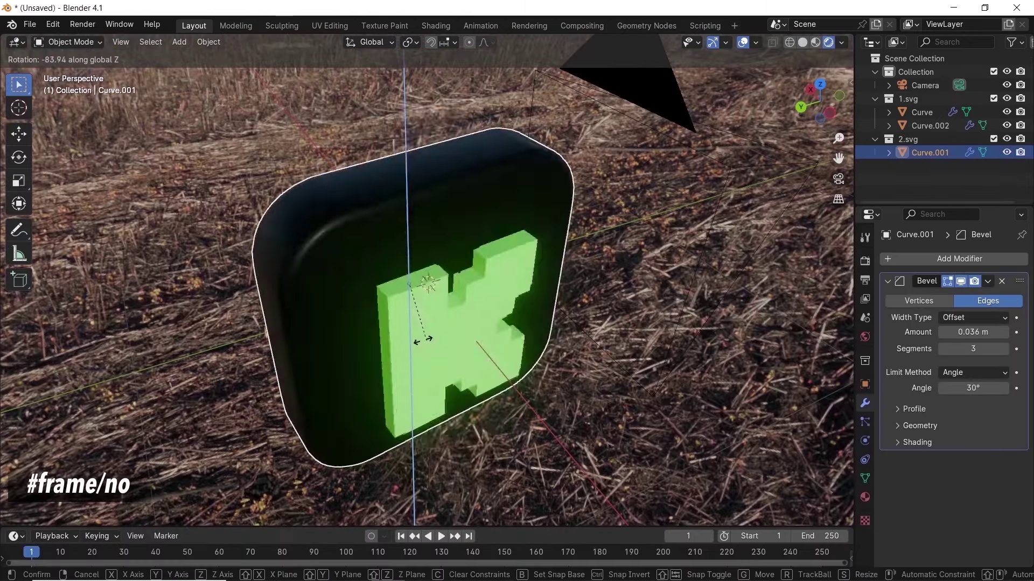
# Drive the logo icon's Z rotation with a #frame-based division expression and play the animation
pyautogui.click(574, 309)
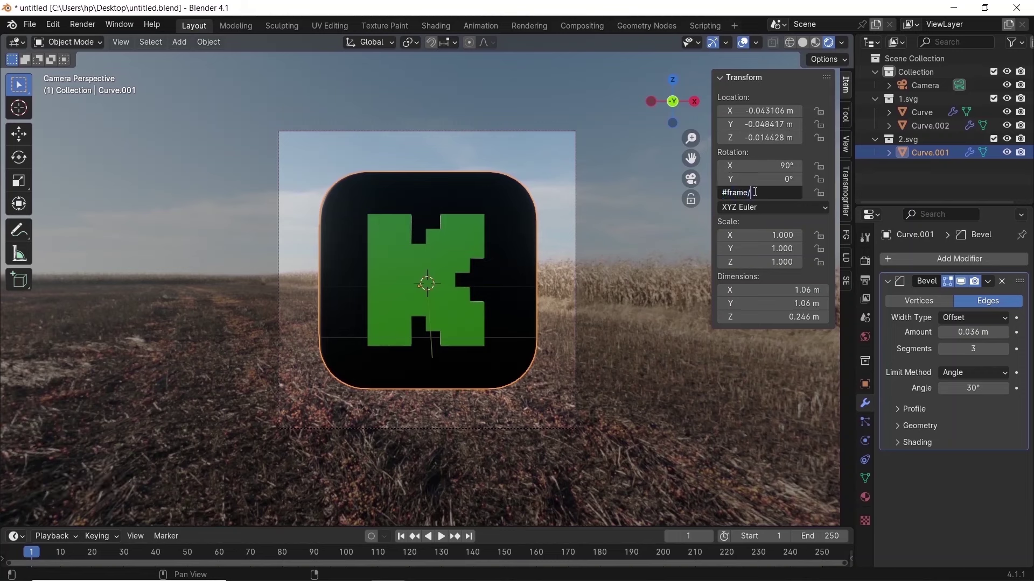
pyautogui.press('Return')
pyautogui.press('space')
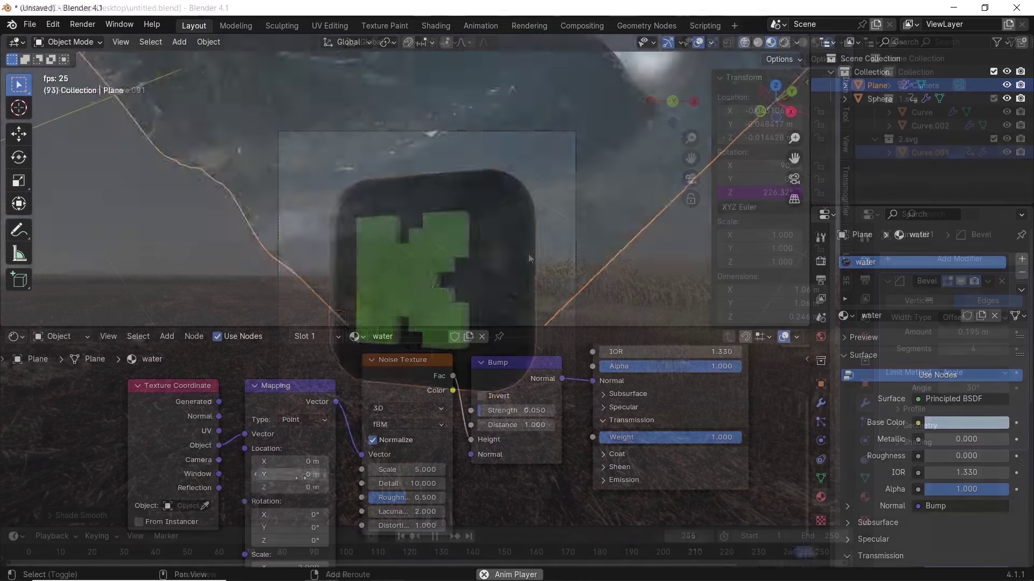
# Drive the Y and Z locations of the water material's Mapping node with #frame/20
pyautogui.write('frame/20')
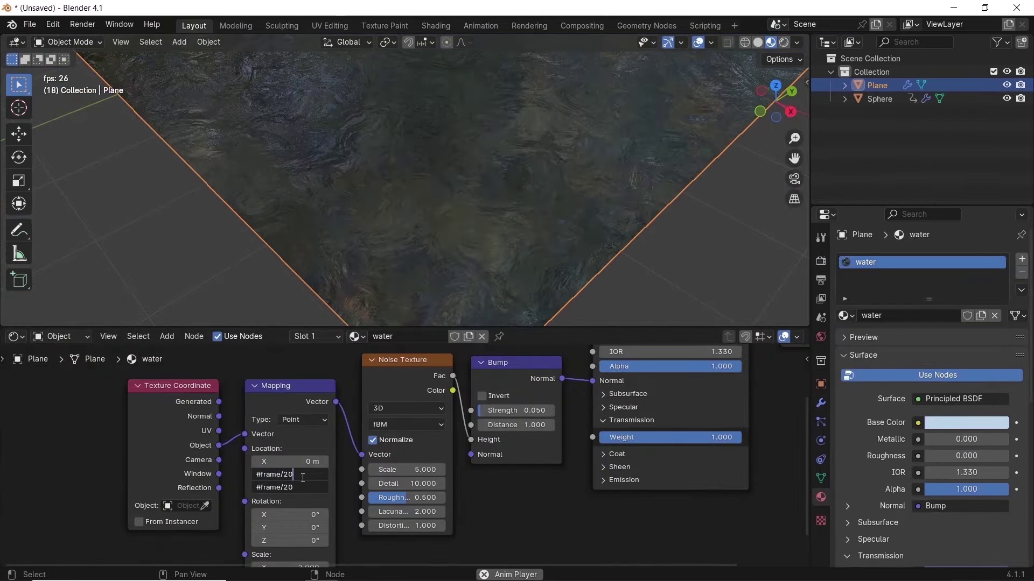
pyautogui.press('Return')
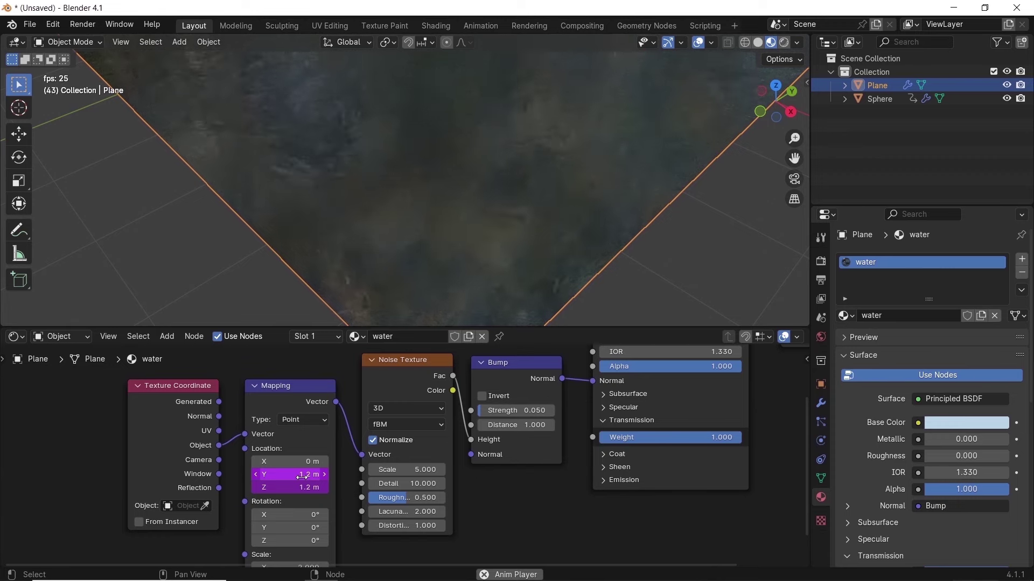
# Change the Mapping node's Y and Z location driver expressions to frame/50
pyautogui.moveTo(307, 474); pyautogui.dragTo(307, 487)
pyautogui.click(307, 475)
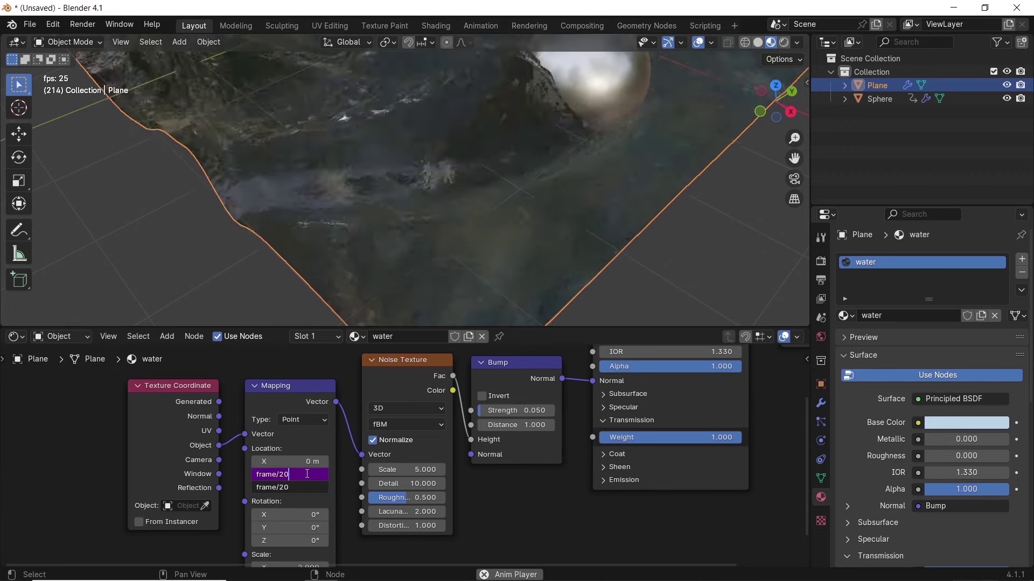
pyautogui.press('BackSpace')
pyautogui.press('BackSpace')
pyautogui.write('50')
pyautogui.press('Return')
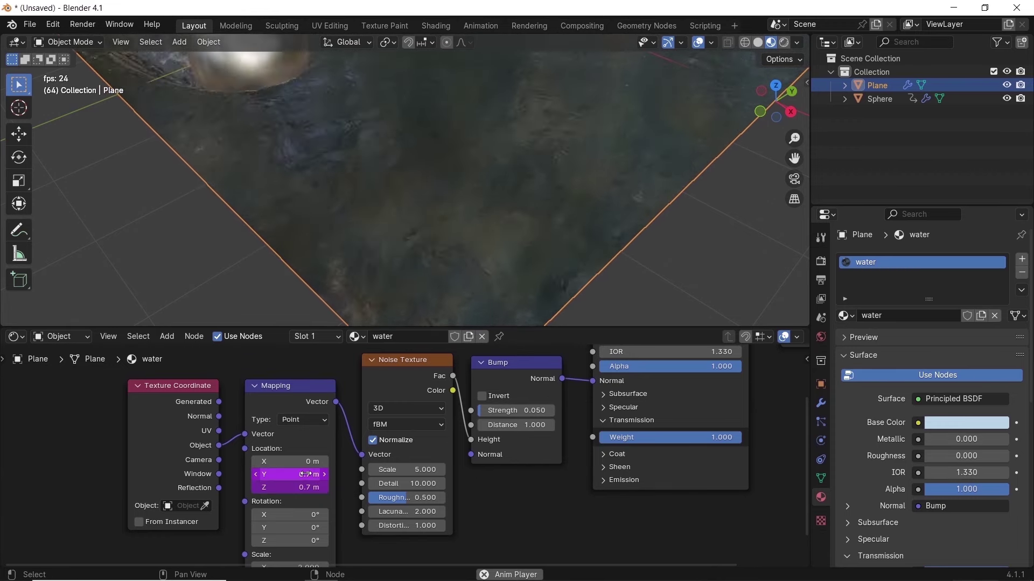